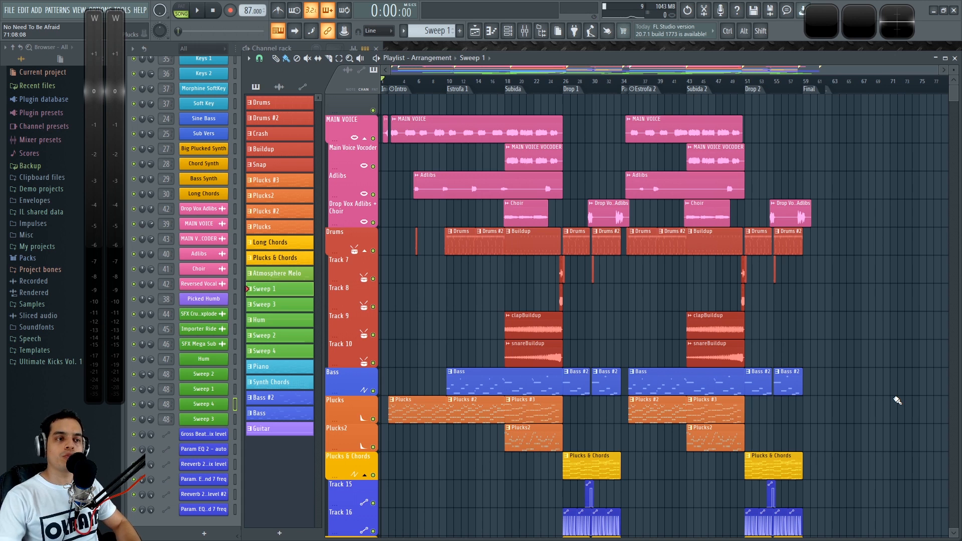
Place the playhead at the Subida marker at bar 18 and look over the arrangement's sections
scroll(530, 296, "up", 8, "ctrl")
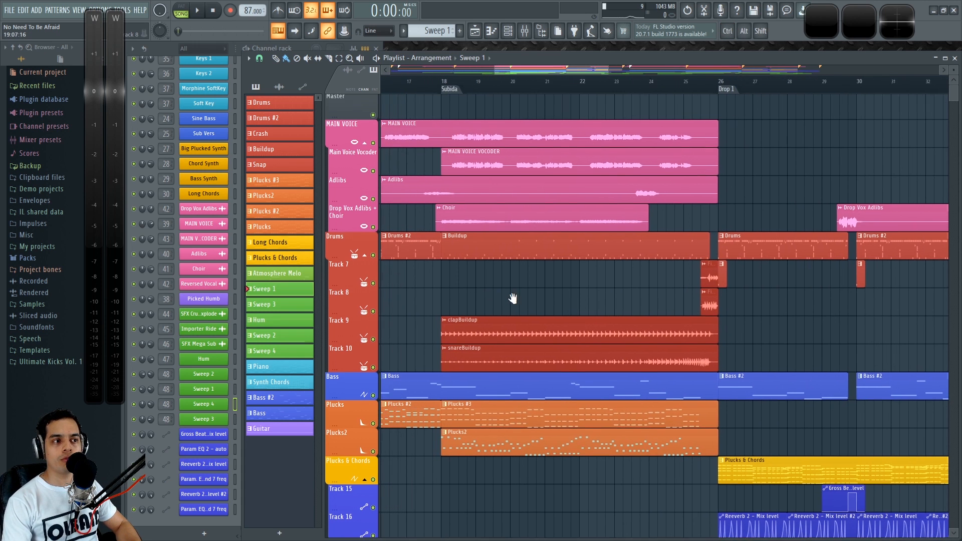
left_click(498, 82)
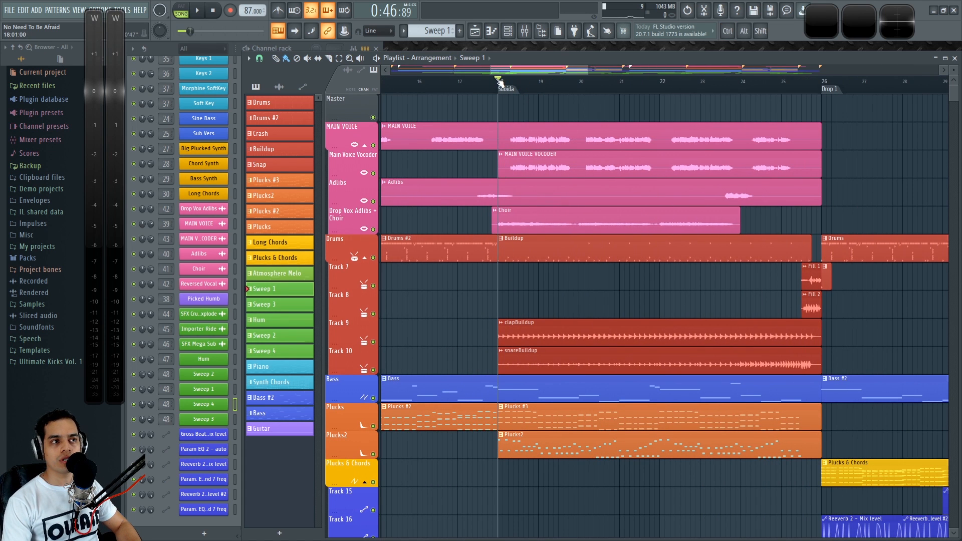
scroll(558, 268, "down", 8, "ctrl")
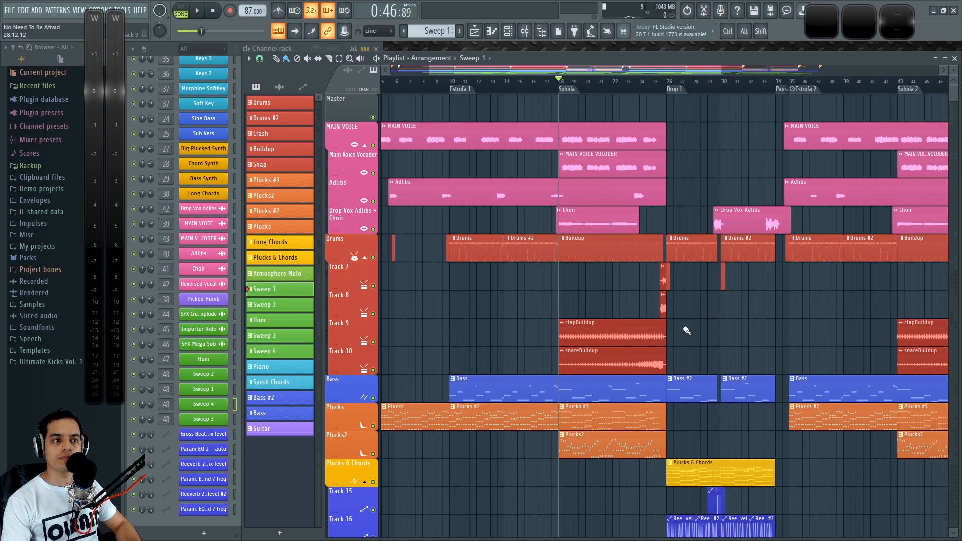
scroll(544, 301, "up", 3, "ctrl")
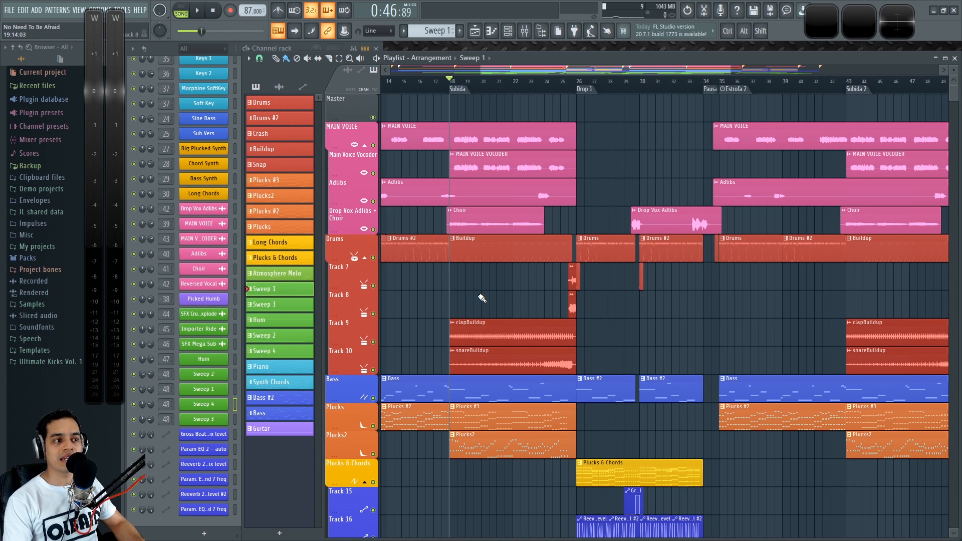
scroll(501, 81, "down", 4)
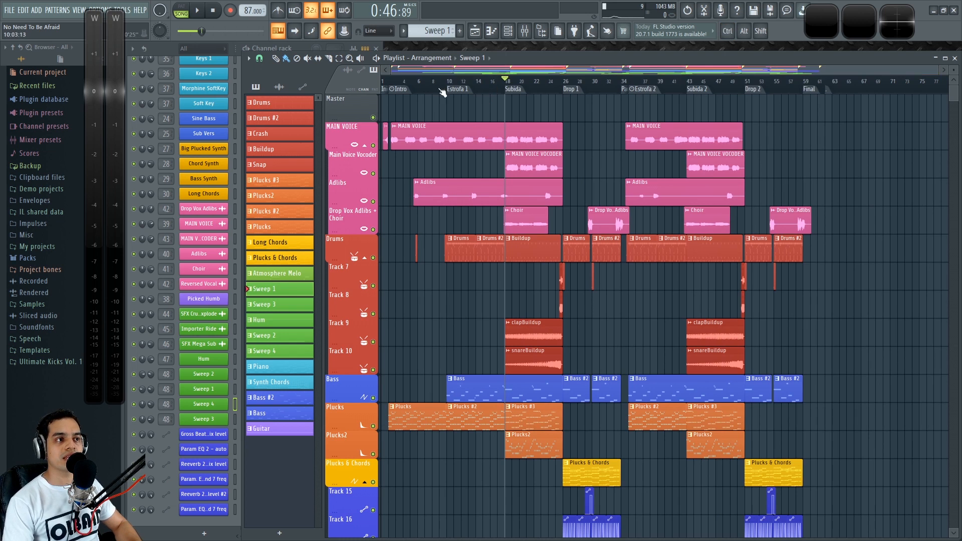
Play the song from the beginning of the Intro section and look through its tracks
scroll(450, 88, "up", 5)
left_click_drag(458, 74, 377, 82)
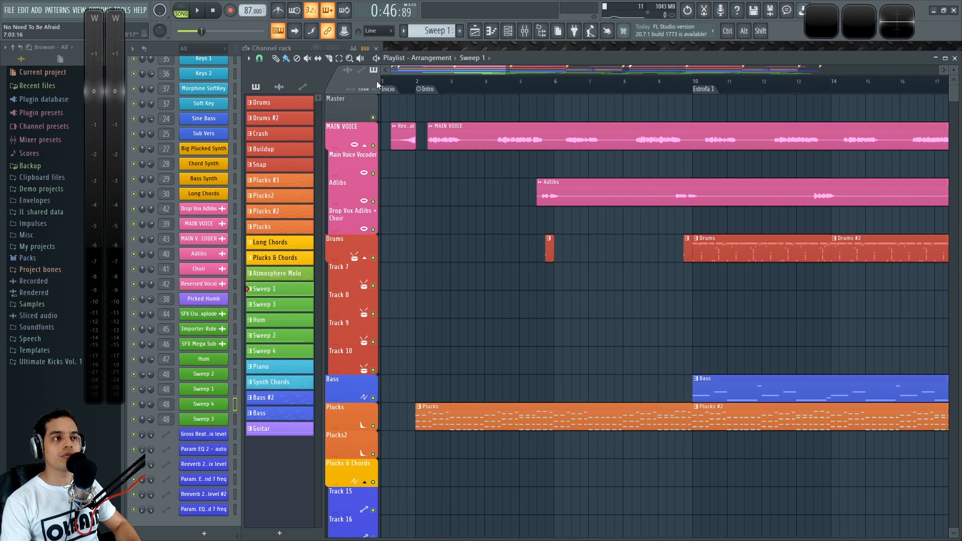
left_click(426, 82)
key("space")
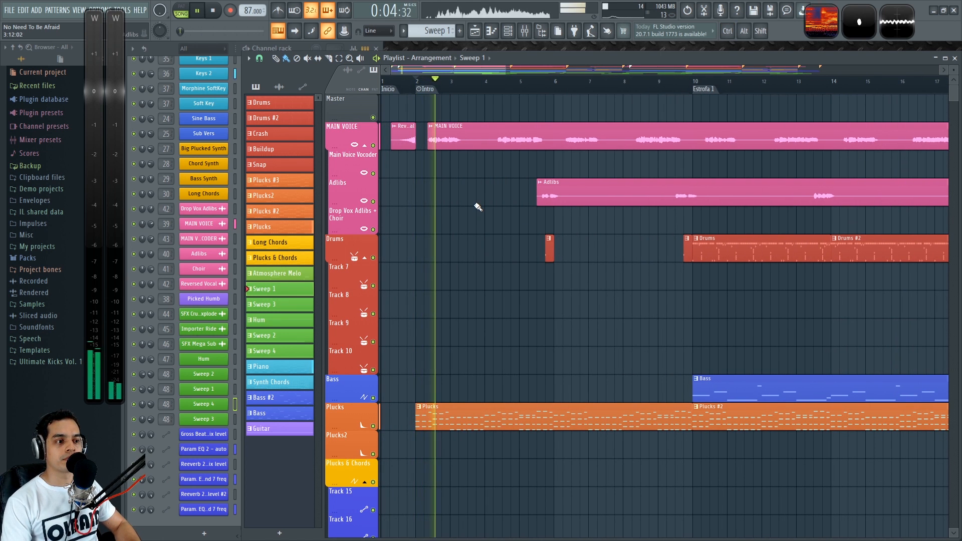
scroll(455, 245, "down", 4)
scroll(460, 293, "up", 4)
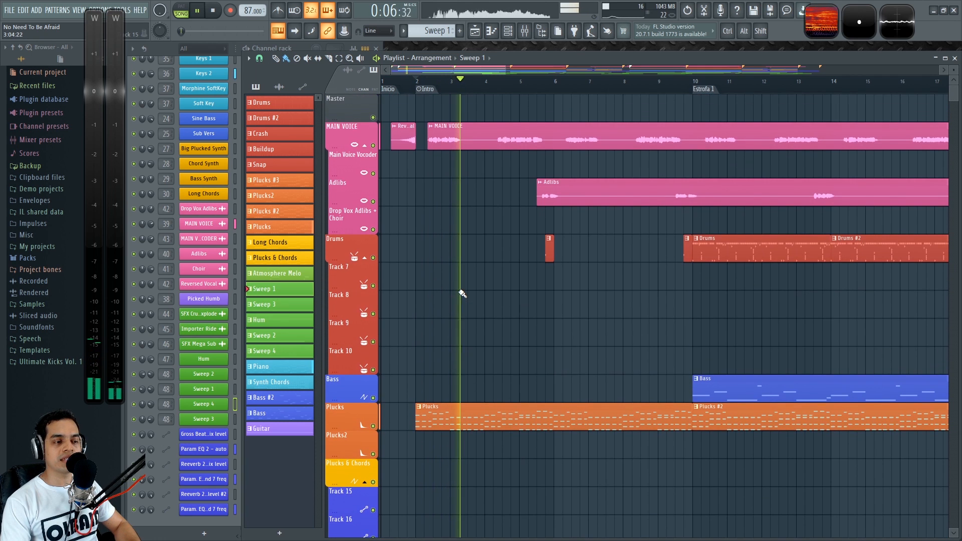
scroll(462, 293, "down", 3)
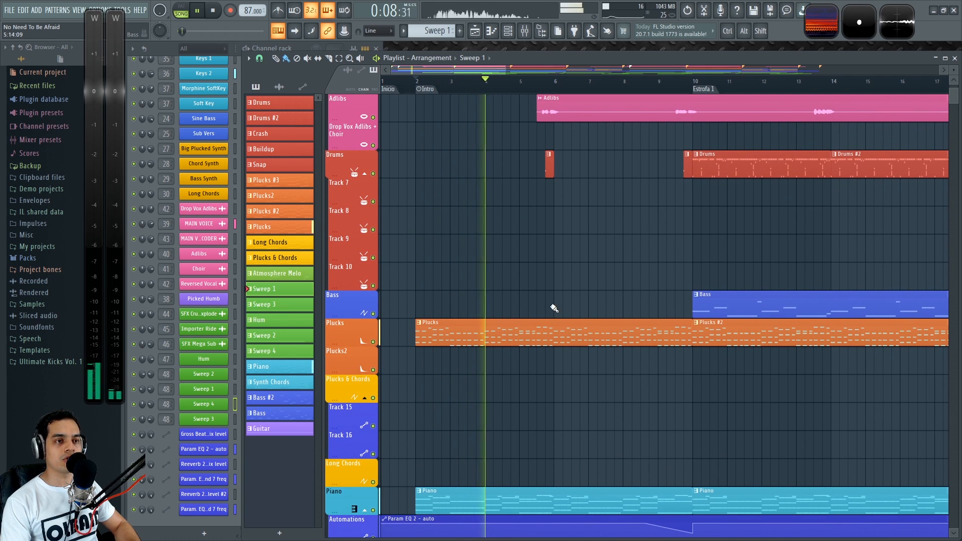
scroll(571, 271, "up", 2, "ctrl")
scroll(574, 251, "up", 3)
Skip playback ahead to the Estrofa 1 section, listen to its opening and stop
left_click(526, 90)
scroll(681, 154, "right", 2)
left_click(679, 87)
scroll(651, 336, "right", 5)
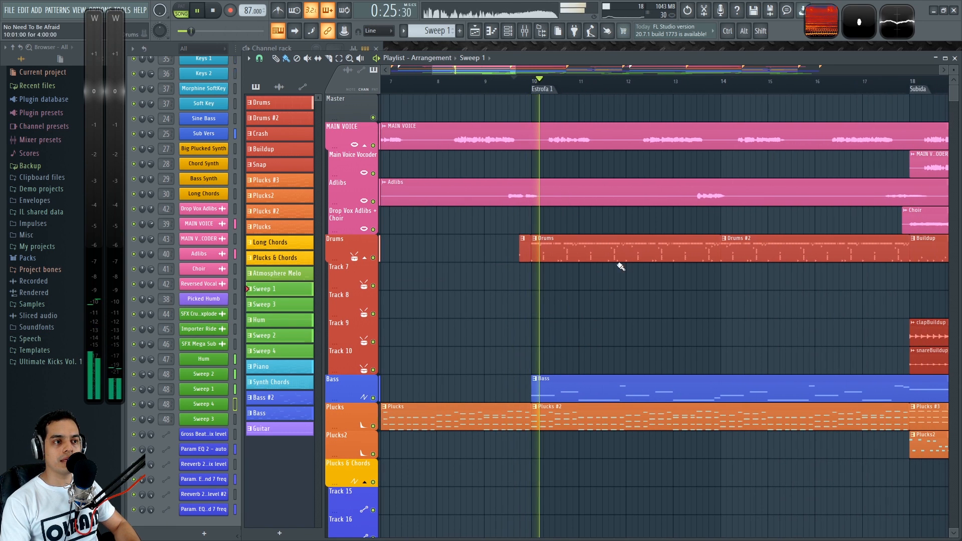
key("space")
Set the playhead to bar 10 and replay the start of Estrofa 1
scroll(543, 296, "down", 4, "ctrl")
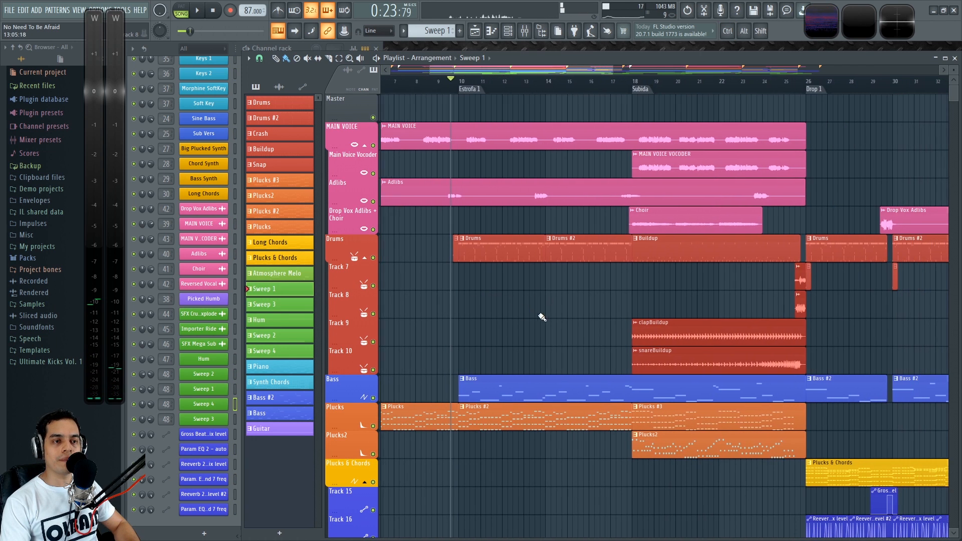
scroll(462, 72, "up", 3)
left_click(450, 83)
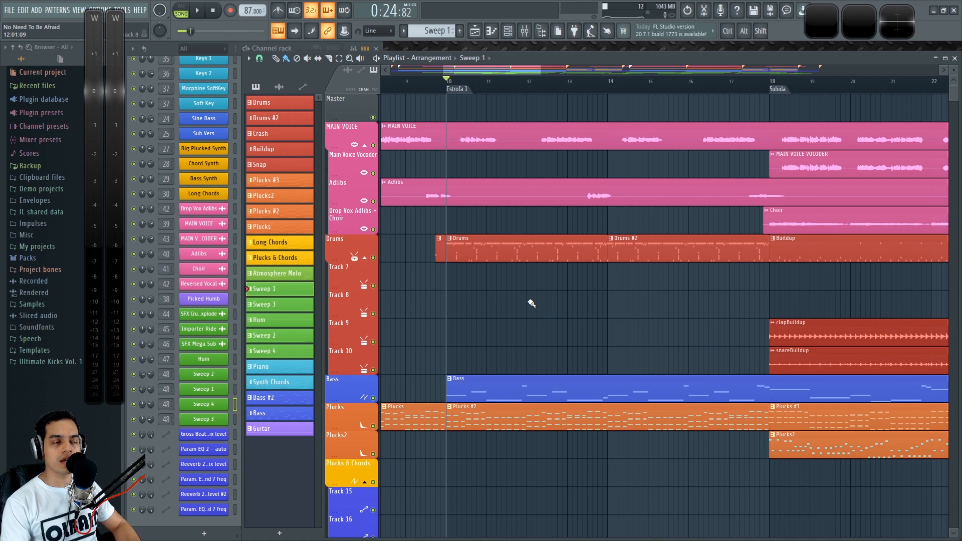
key("space")
scroll(528, 313, "down", 2, "ctrl")
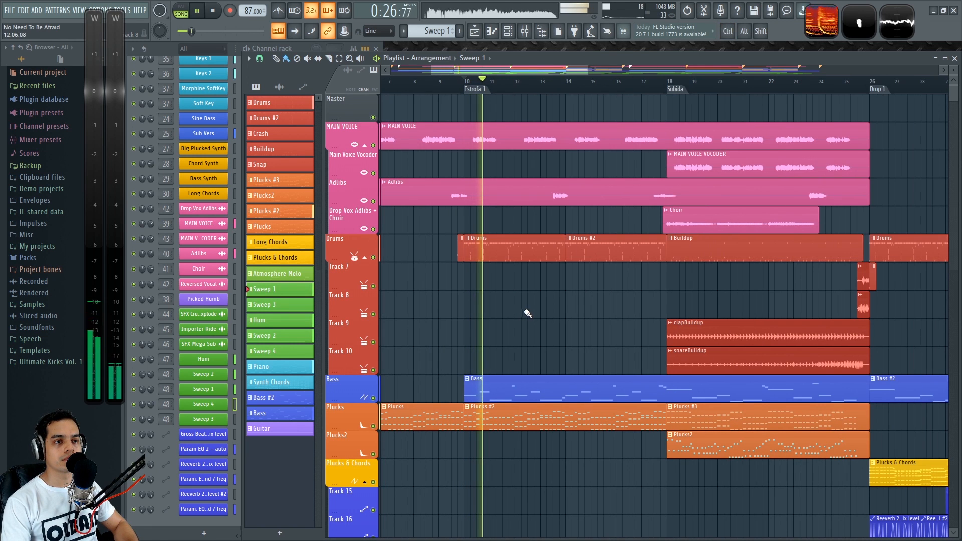
key("space")
Play the Drop 1 section from bar 26 for comparison with the verse, and stop playback
scroll(607, 307, "right", 4)
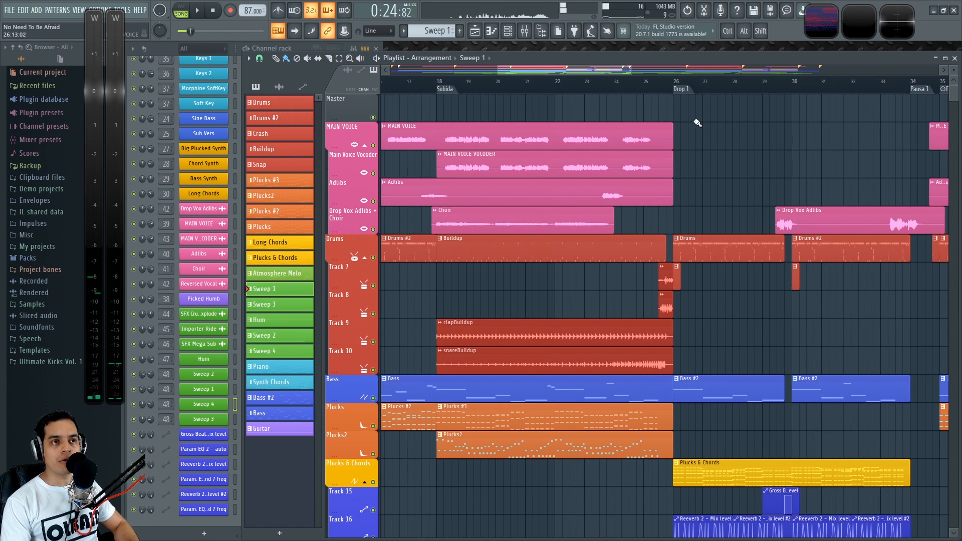
key("space")
scroll(661, 193, "up", 3, "ctrl")
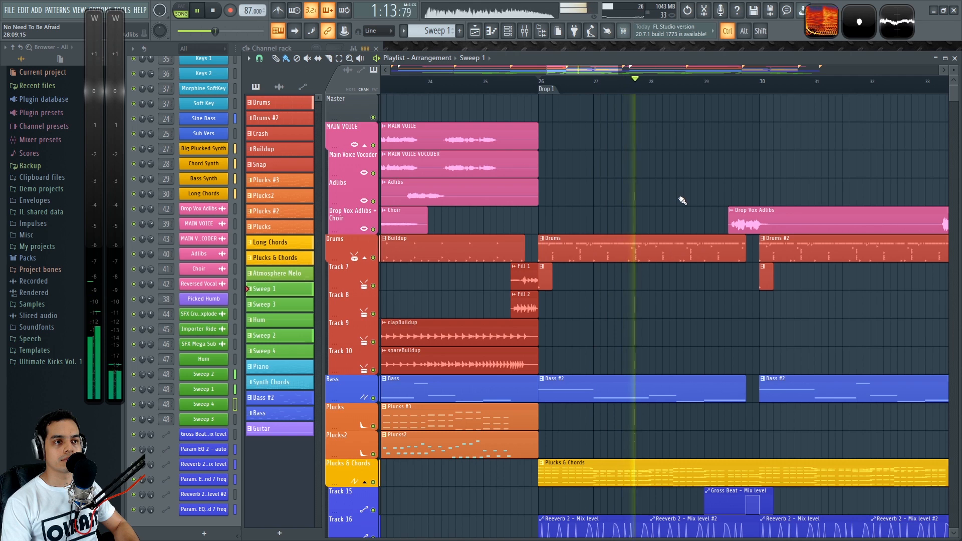
scroll(678, 201, "down", 5, "ctrl")
scroll(473, 297, "up", 3, "ctrl")
key("space")
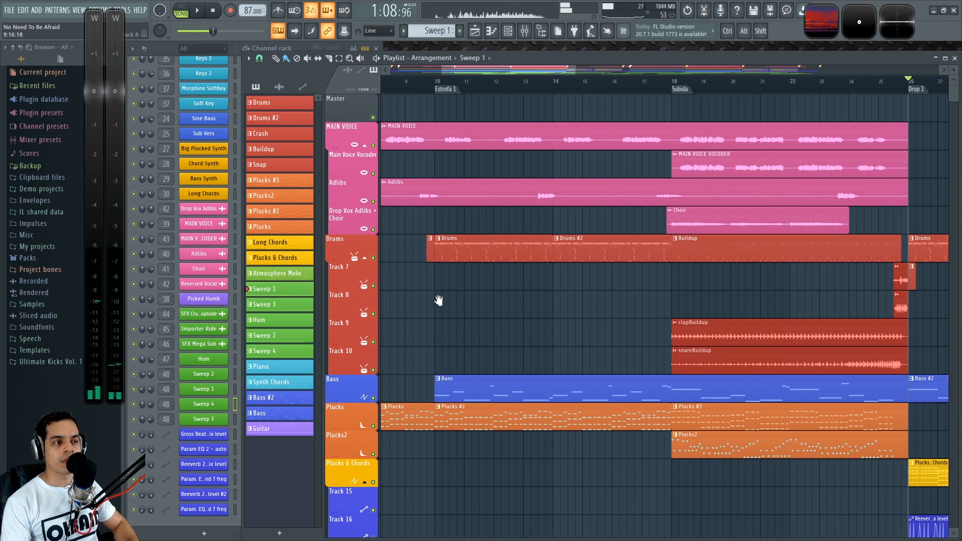
Insert one empty playlist track directly above the Bass track
scroll(391, 293, "up", 1, "ctrl")
scroll(394, 364, "down", 3, "ctrl")
scroll(429, 343, "up", 3, "ctrl")
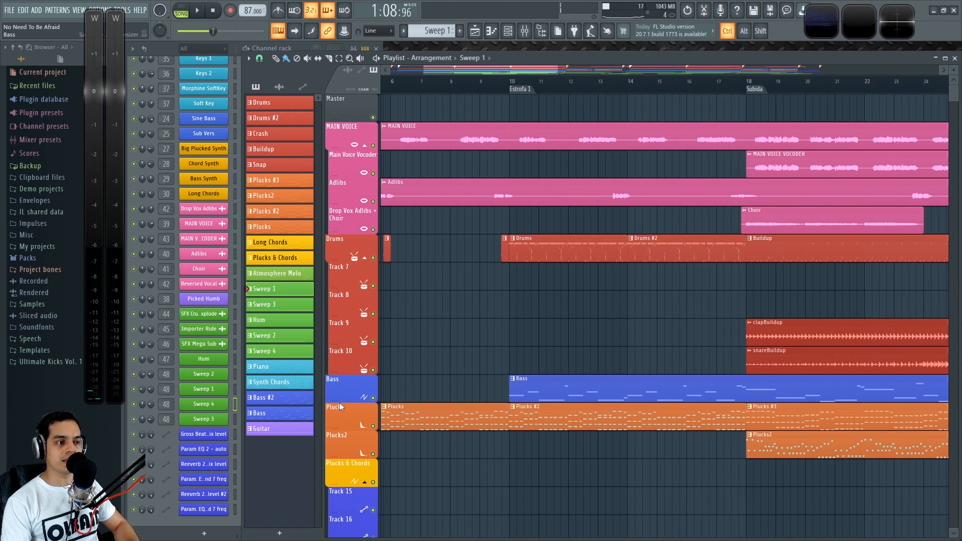
right_click(351, 396)
left_click(361, 484)
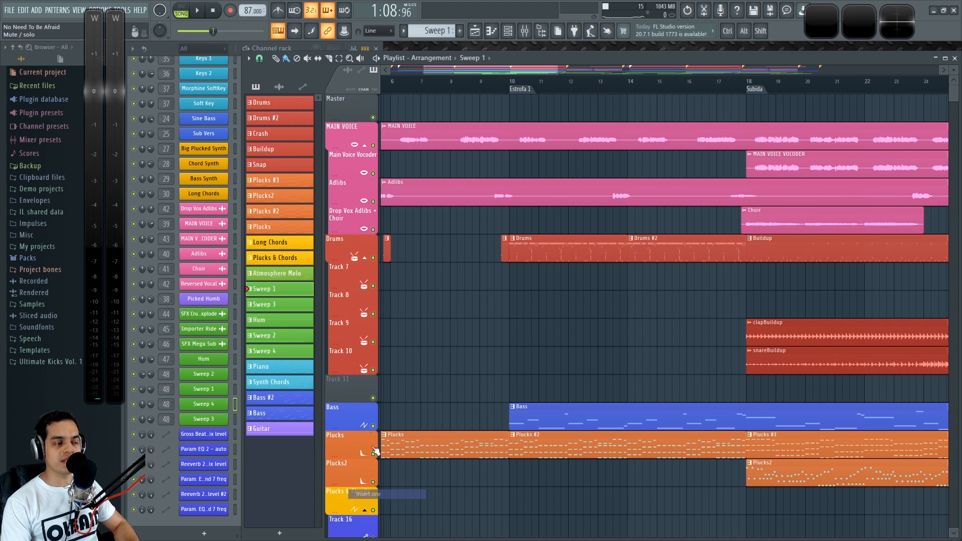
Color the empty Track 11 red to match the drum tracks above it
key("ctrl+z")
key("ctrl+z")
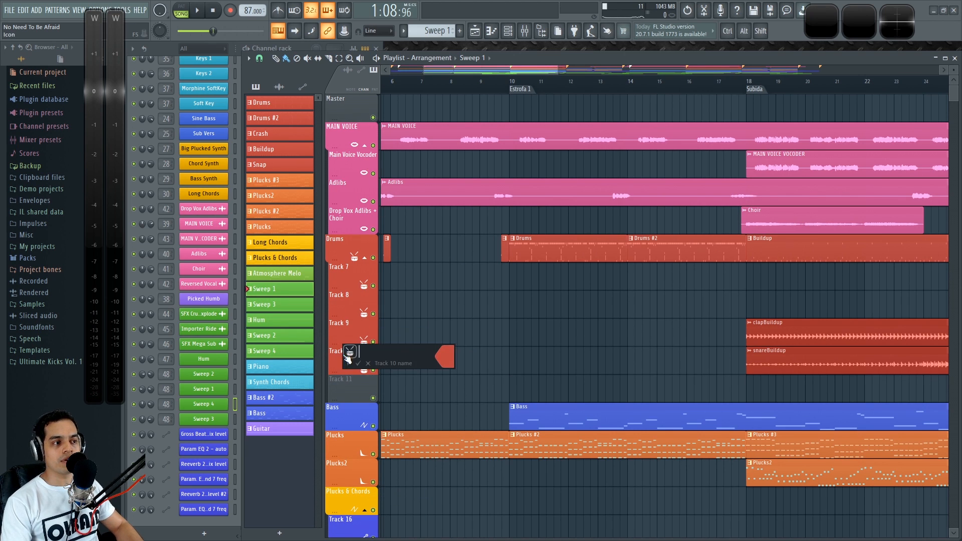
double_click(350, 389)
left_click(453, 387)
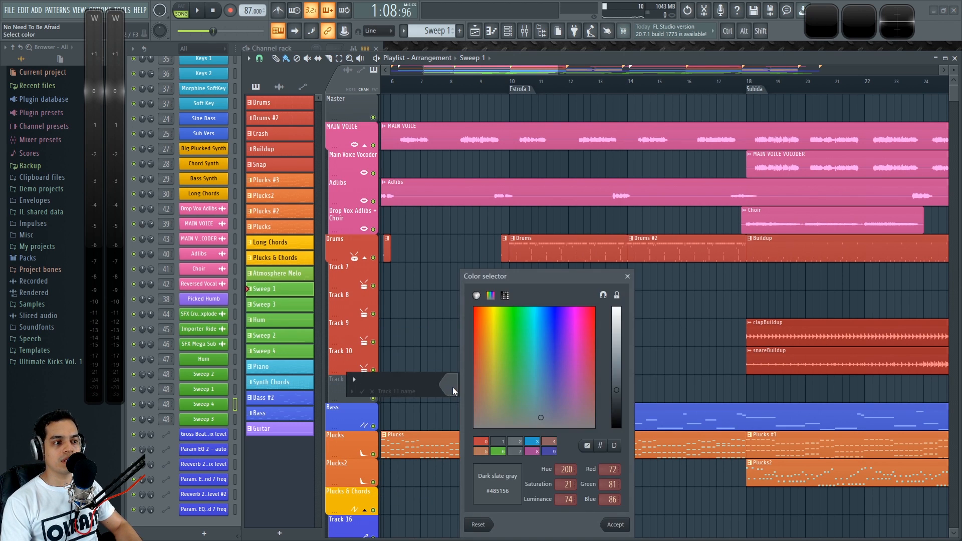
left_click(496, 341)
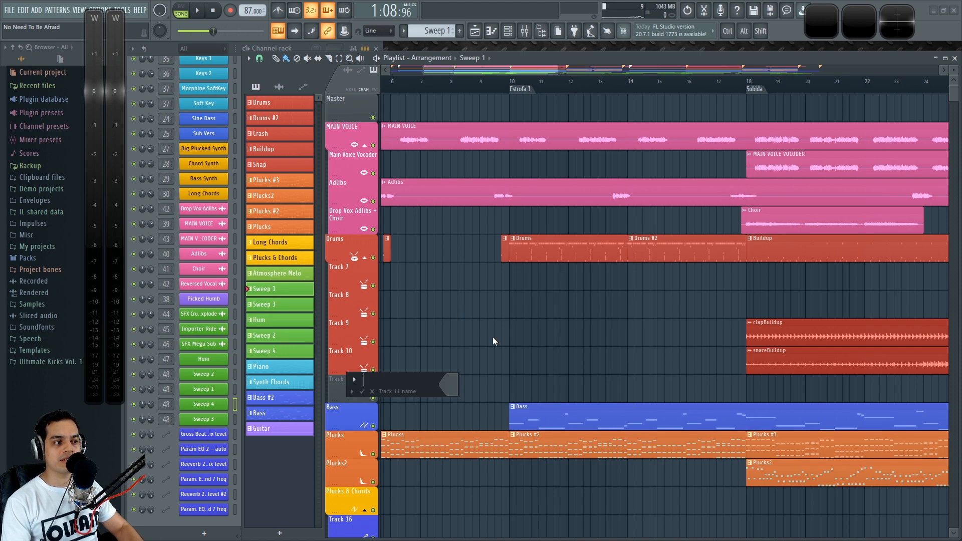
key("Return")
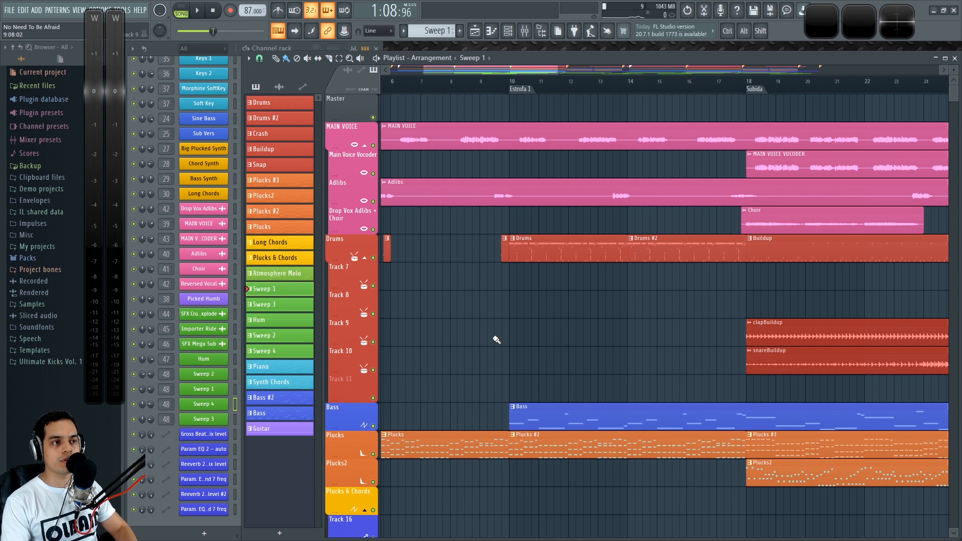
Loop Estrofa 1 from bar 10 to bar 18 and play it with only the Drums BUS soloed in the mixer
left_click_drag(515, 90, 747, 89)
key("F9")
key("space")
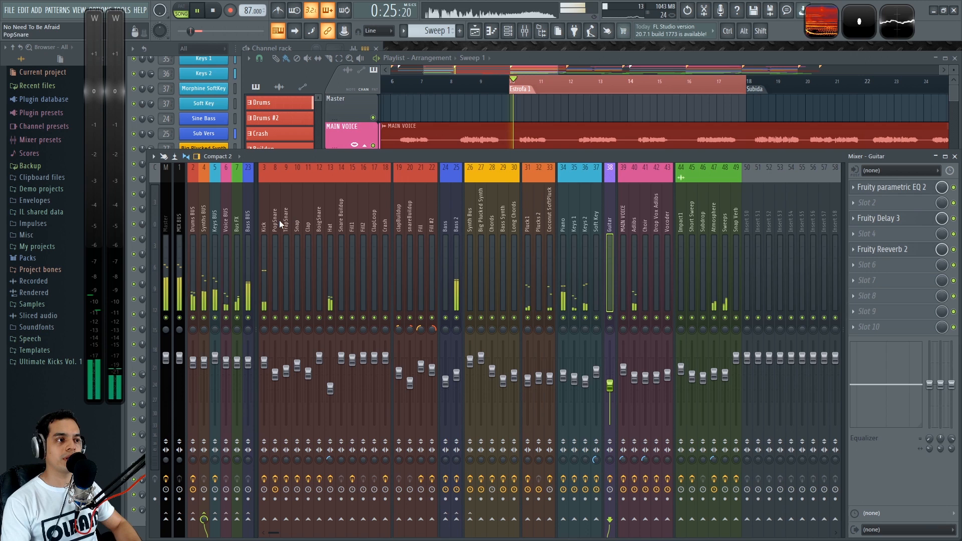
left_click(194, 316)
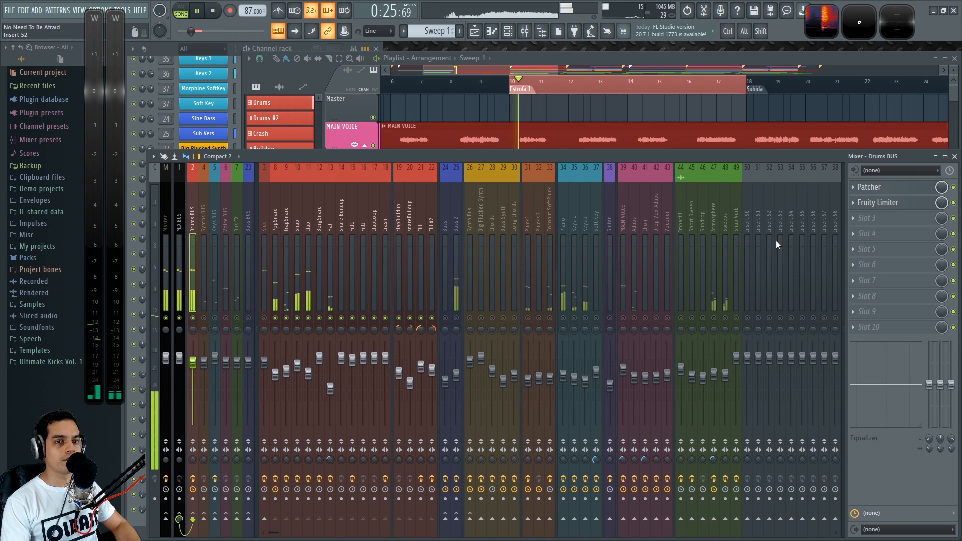
Move the Fruity Limiter on the Drums BUS to slot 4 and load Fruity Reeverb 2 into slot 3
left_click_drag(867, 202, 869, 234)
left_click(867, 220)
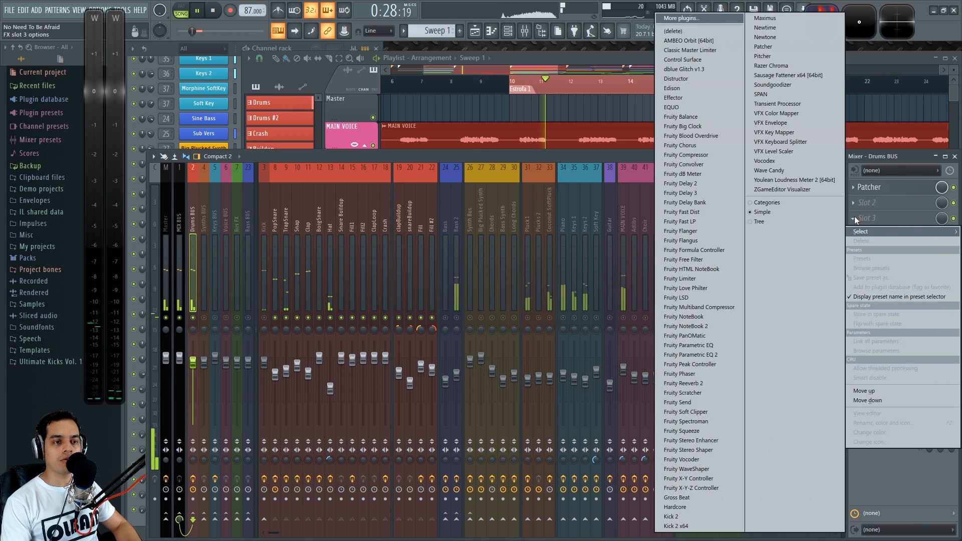
left_click(684, 383)
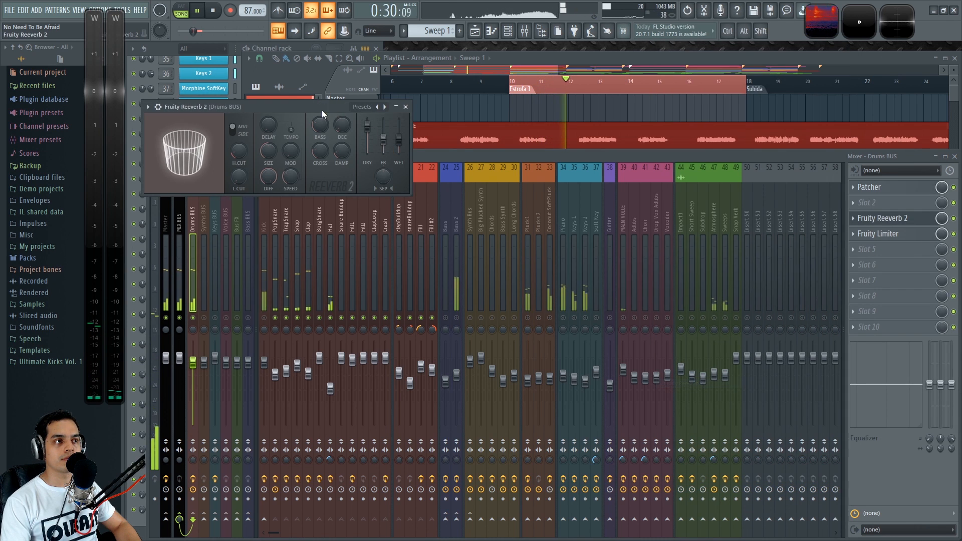
Raise the wet level and shorten the decay of Fruity Reeverb 2 on the Drums BUS
left_click_drag(201, 107, 326, 165)
left_click_drag(525, 196, 525, 185)
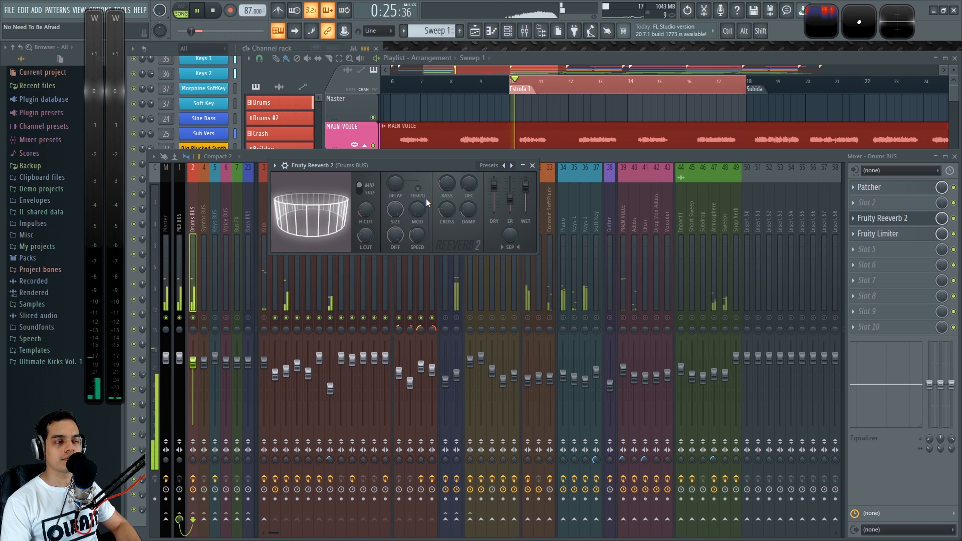
left_click_drag(470, 185, 470, 208)
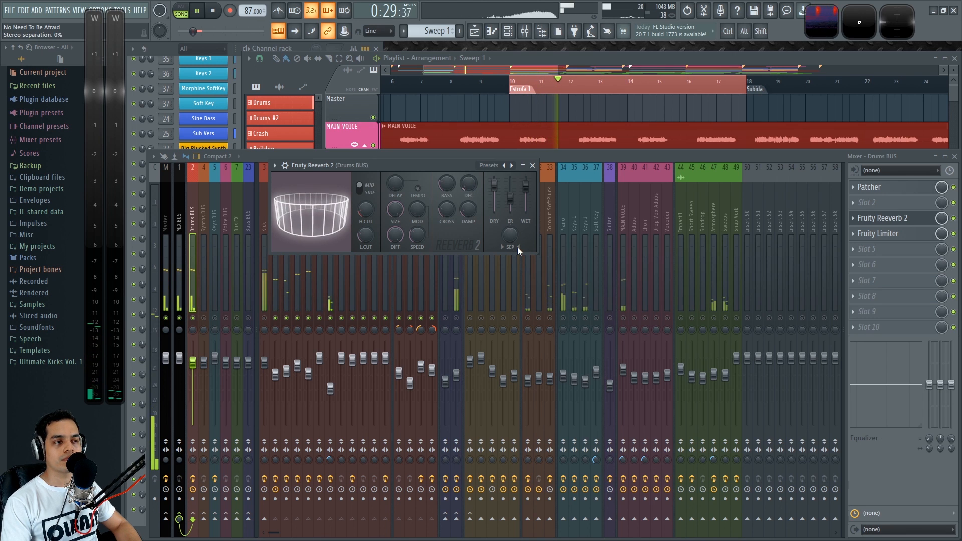
Stop playback, close the reverb and clear the time selection over Estrofa 1
key("space")
left_click(532, 166)
left_click(564, 97, "ctrl")
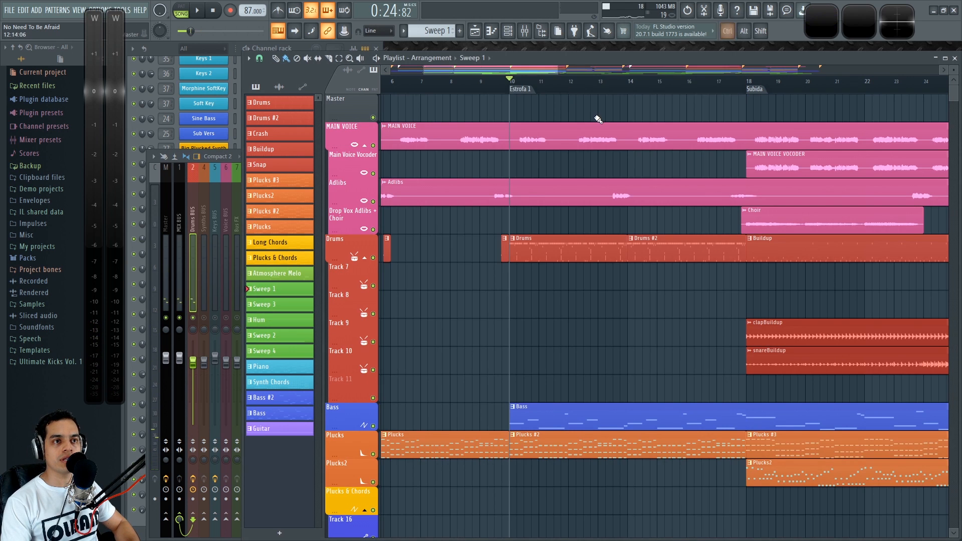
Unsolo the Drums BUS and play Drop 1 from bar 26 in the full mix
scroll(599, 119, "down", 2)
left_click_drag(704, 116, 581, 102)
left_click(564, 86)
scroll(657, 155, "up", 3)
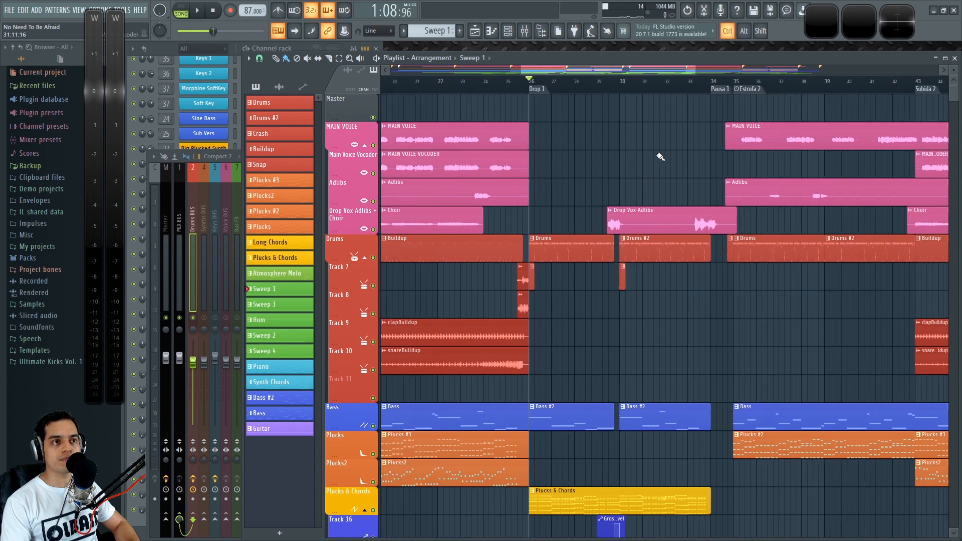
key("space")
key("F9")
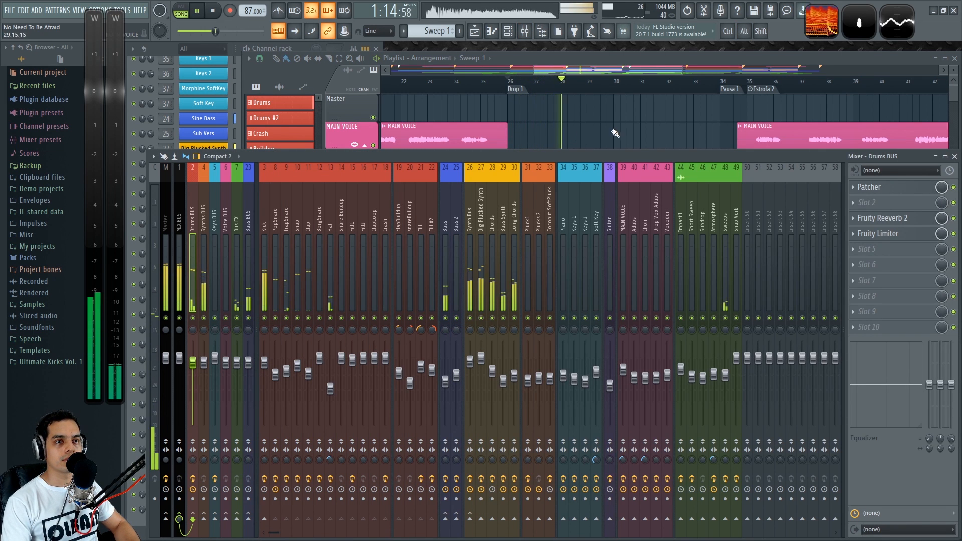
key("F9")
key("space")
Return to Estrofa 1 and play it from bar 10 with the full mix
scroll(587, 265, "up", 2)
left_click_drag(549, 289, 807, 328)
left_click(571, 86)
left_click_drag(659, 317, 607, 346)
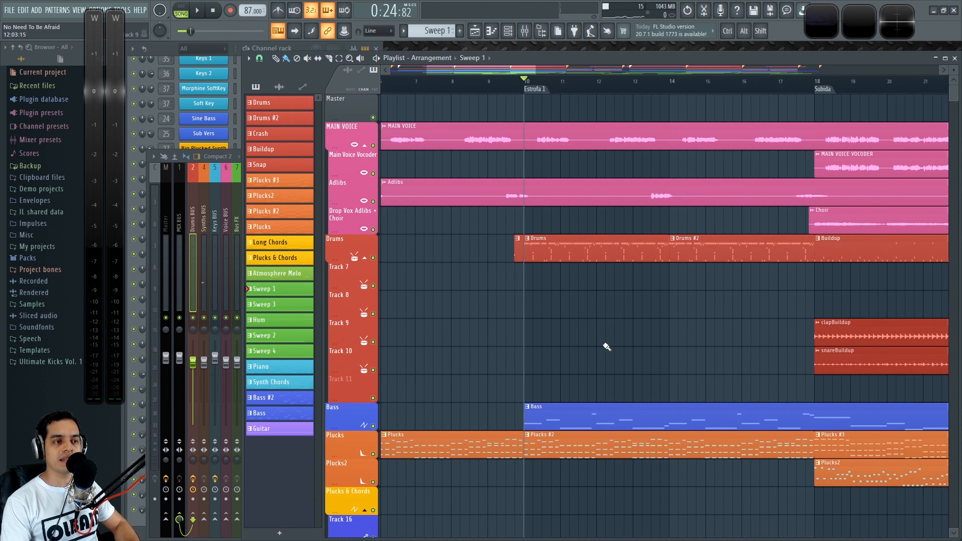
key("space")
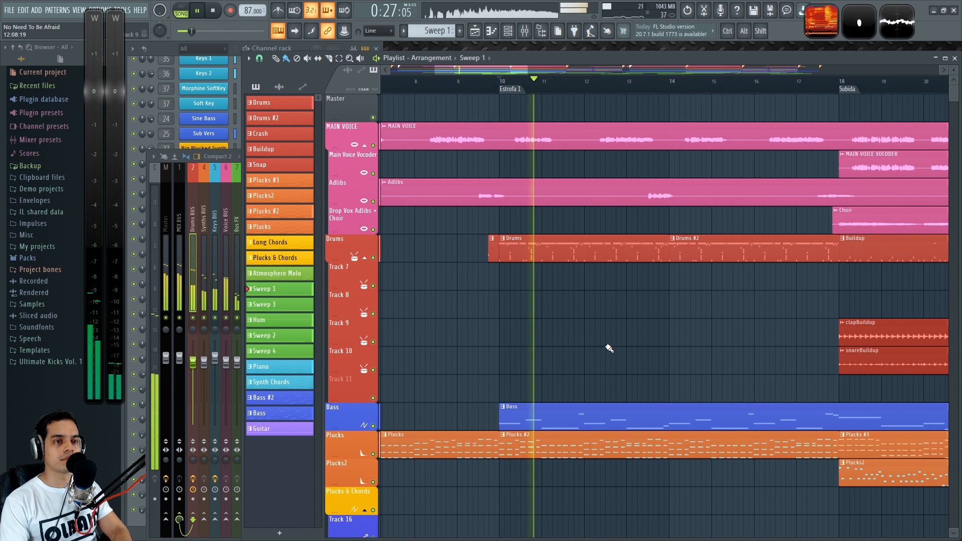
Switch off Fruity Reeverb 2 on the Drums BUS to compare the verse without it, and stop playback
key("F9")
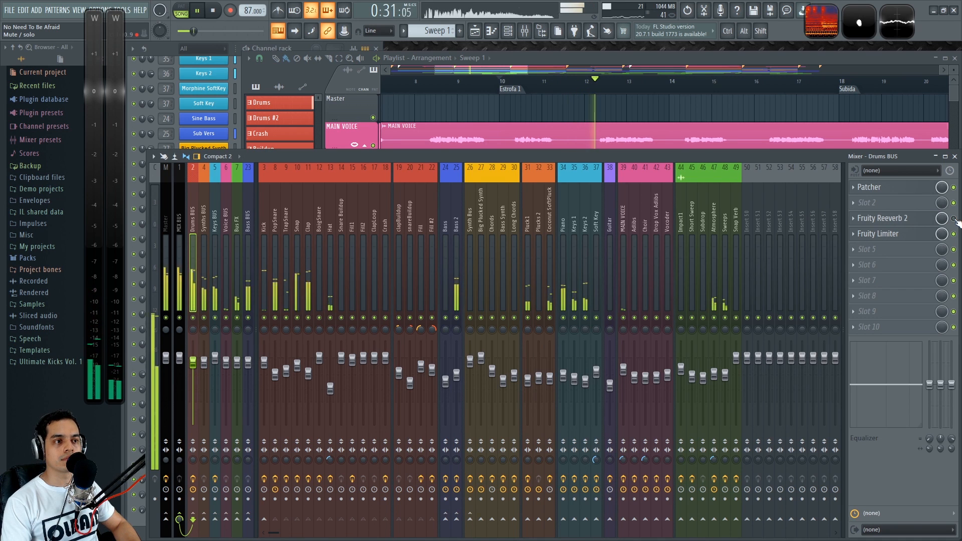
key("space")
left_click_drag(926, 218, 930, 237)
left_click(550, 127)
scroll(617, 200, "down", 4)
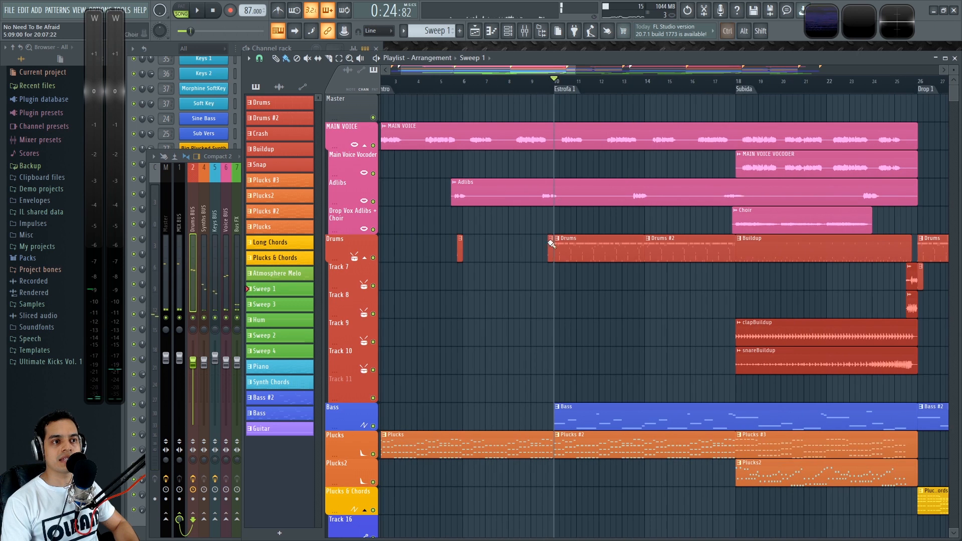
Create an automation clip for the wet level of Fruity Reeverb 2 on the Drums BUS, spanning Estrofa 1 from bar 10 to 18
scroll(702, 266, "right", 3)
scroll(444, 302, "up", 2)
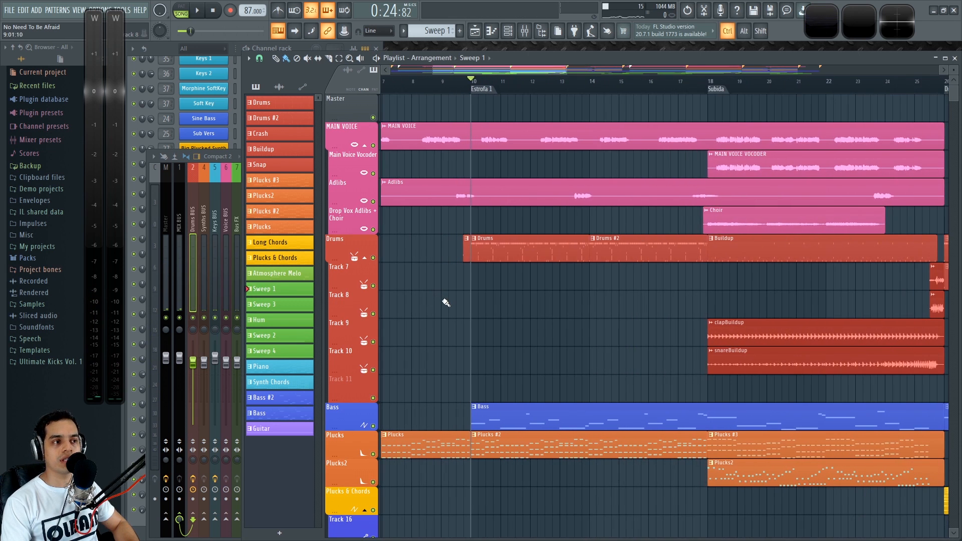
left_click(473, 87)
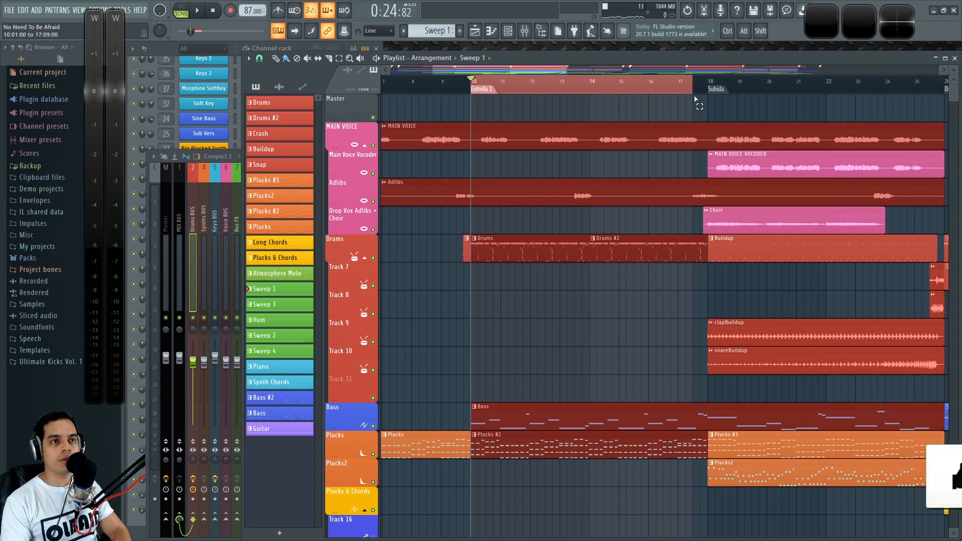
key("F9")
left_click(890, 235)
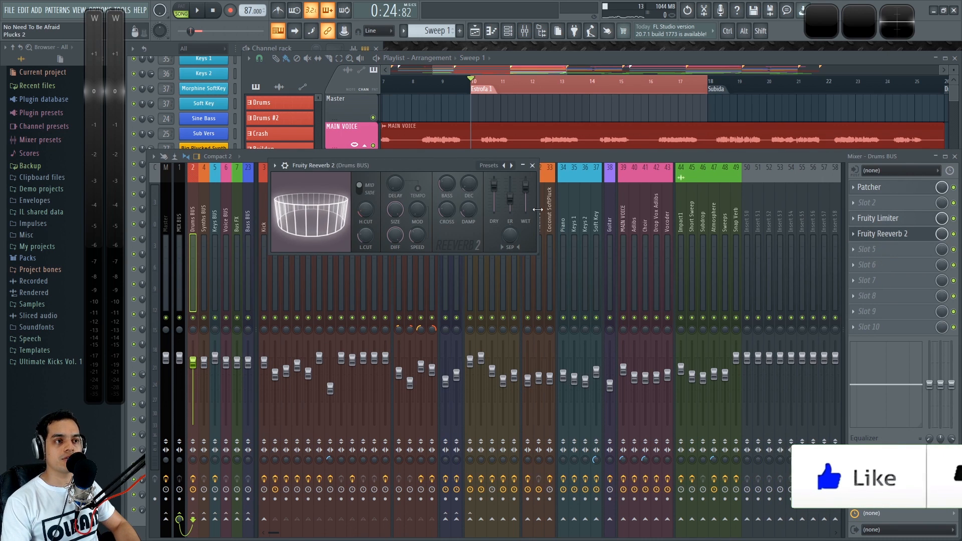
mouse_move(525, 188)
left_mouse_down()
mouse_move(525, 211)
mouse_move(527, 186)
left_mouse_up()
key("space")
key("space")
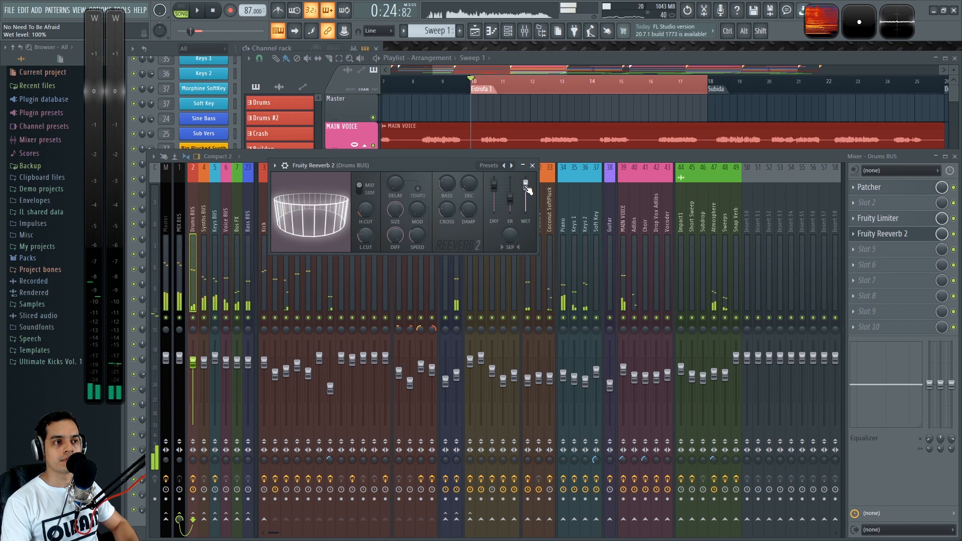
right_click(526, 185)
left_click(556, 250)
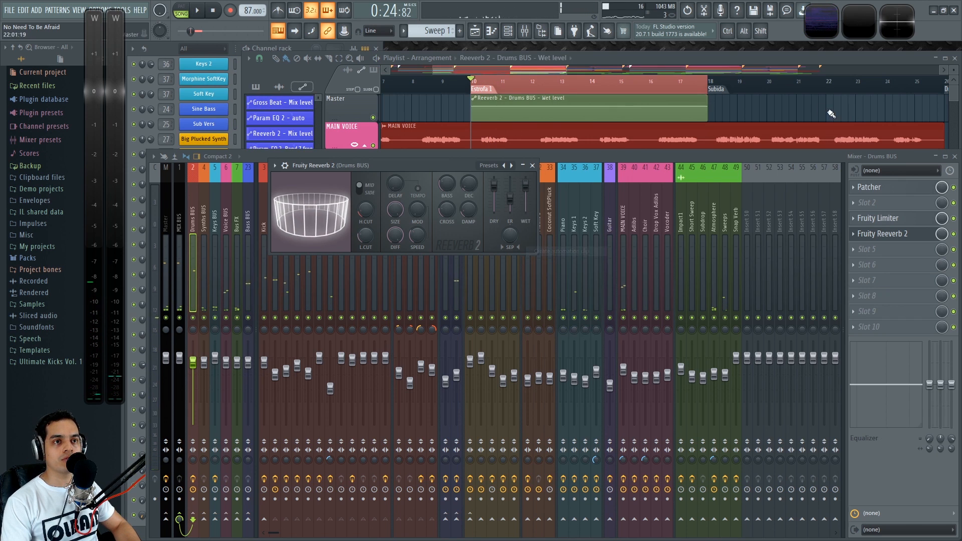
Move the wet level automation clip to Track 11 and extend its start back to 9:13, where the drums begin
left_click_drag(567, 287, 545, 389)
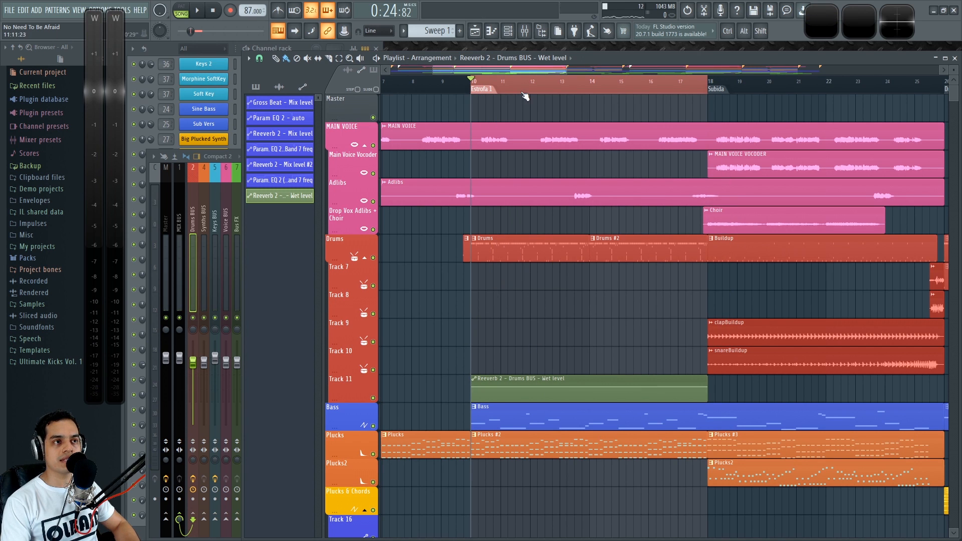
scroll(476, 222, "up", 3, "ctrl")
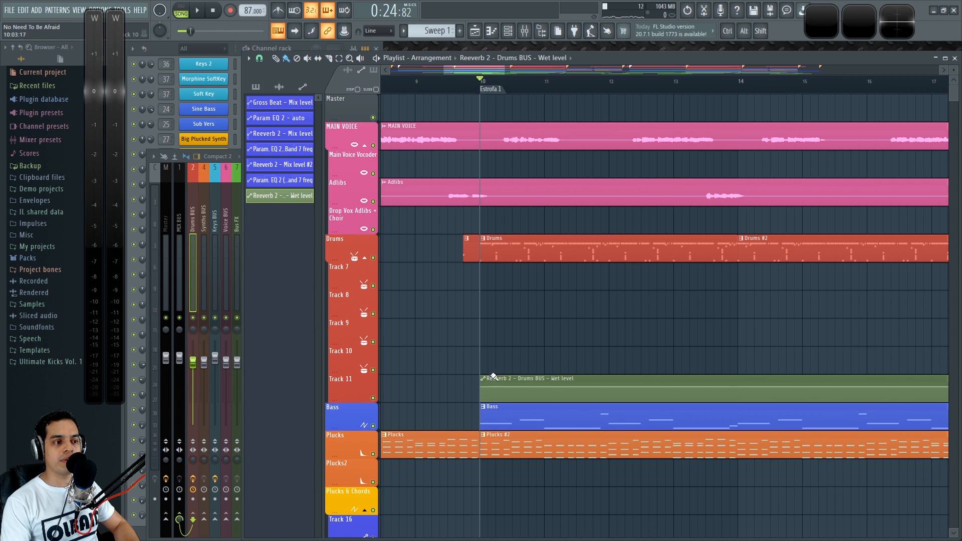
left_click_drag(490, 383, 491, 378)
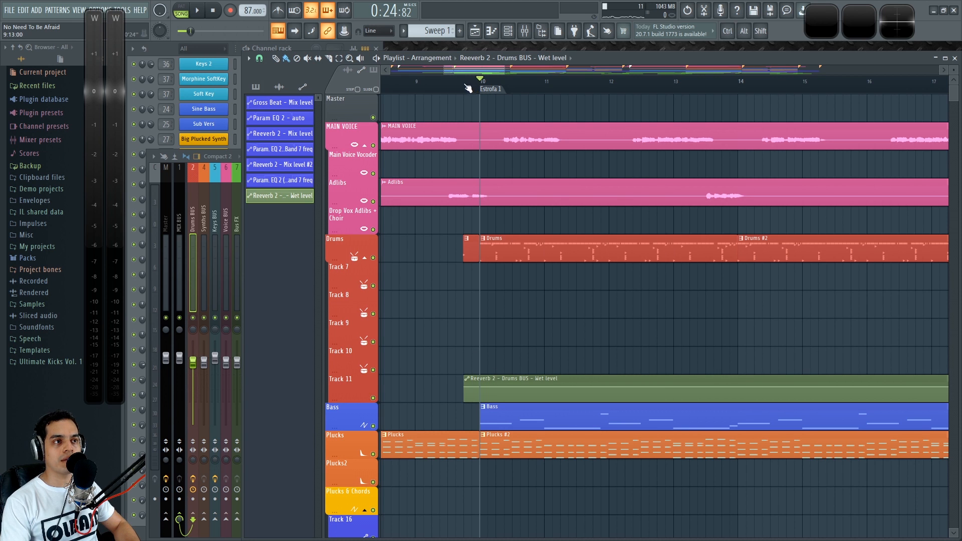
Extend the wet level clip through Drop 1 to bar 34 and place its second automation point at 25:09
key("space")
scroll(616, 331, "down", 3, "ctrl")
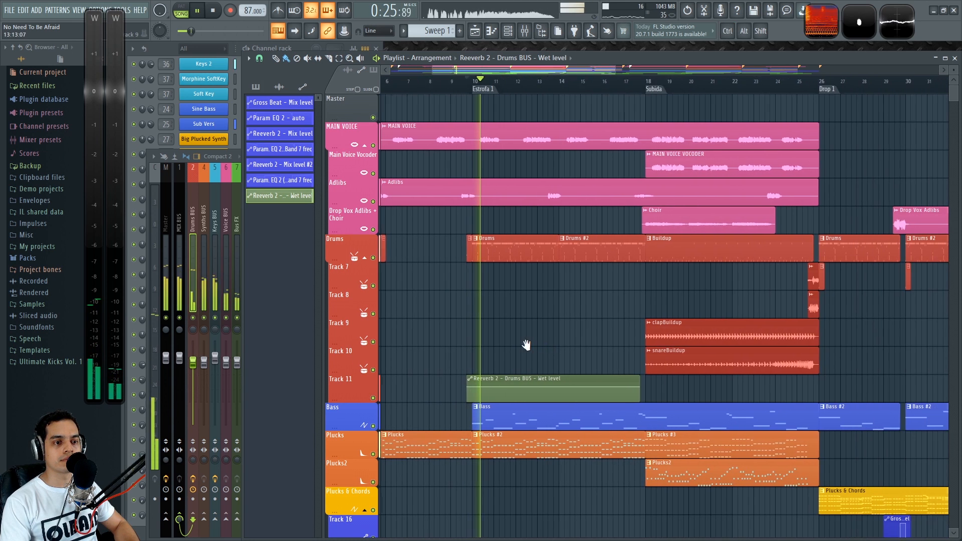
scroll(526, 344, "right", 3)
left_click_drag(570, 389, 921, 390)
key("space")
left_click_drag(570, 387, 733, 388)
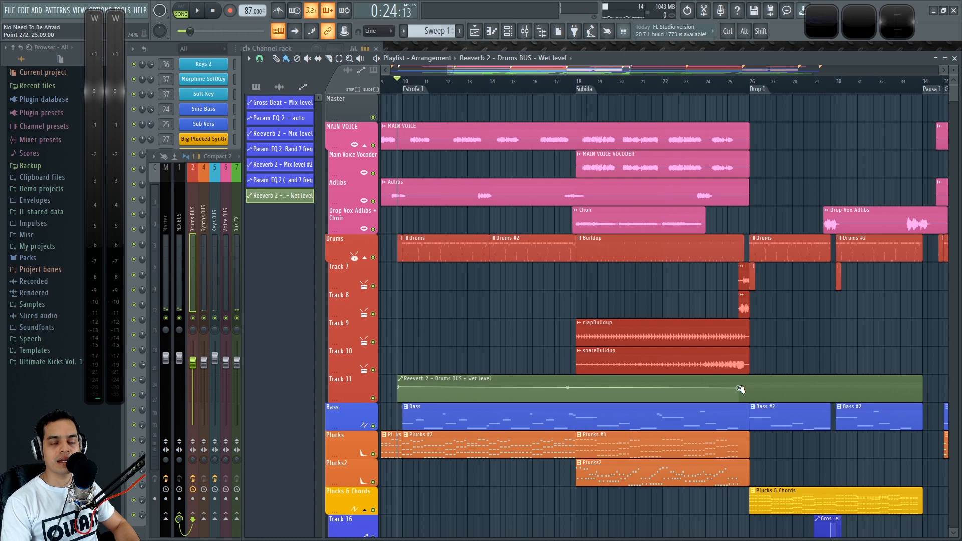
Add a curved fall in the wet level after the 25:09 point, down to 26% at the start of Drop 1
scroll(771, 390, "up", 8, "ctrl")
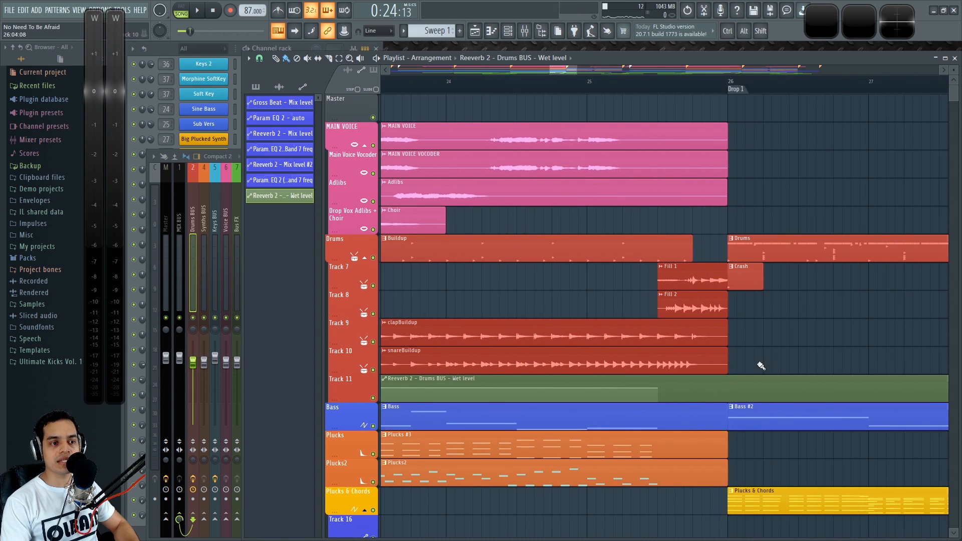
left_click(584, 394)
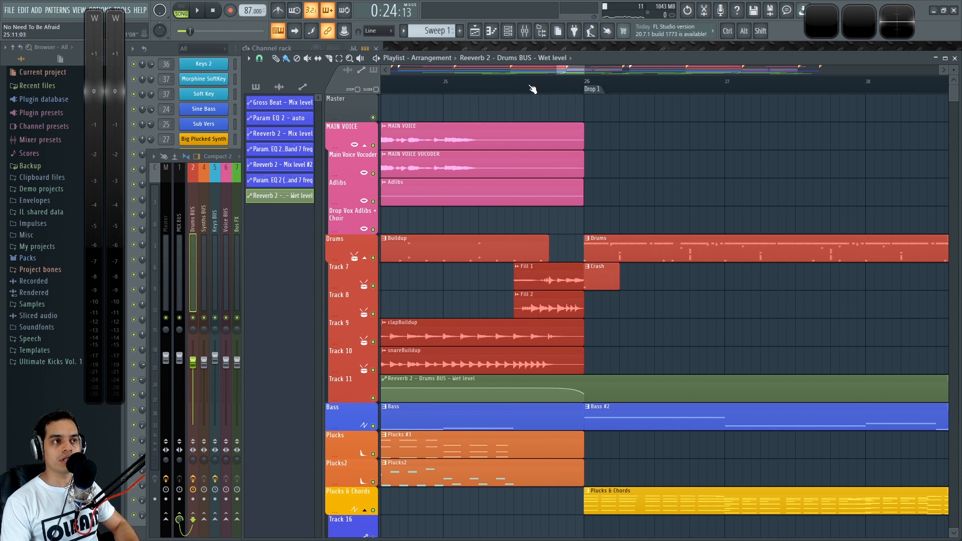
scroll(563, 326, "down", 6, "ctrl")
scroll(664, 423, "up", 4, "ctrl")
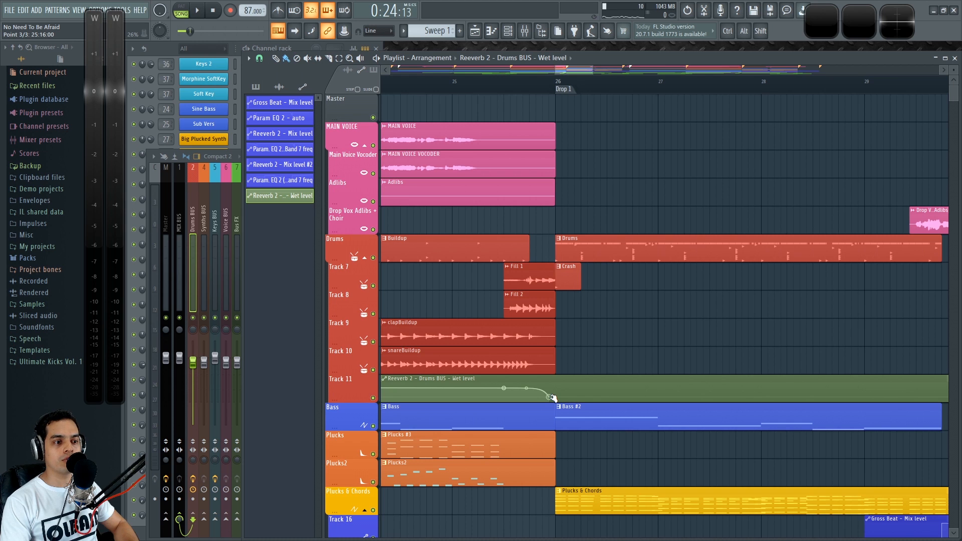
Play into Drop 1 with the Drums BUS soloed and raise the automation point at bar 26 to 34%
scroll(664, 337, "down", 5)
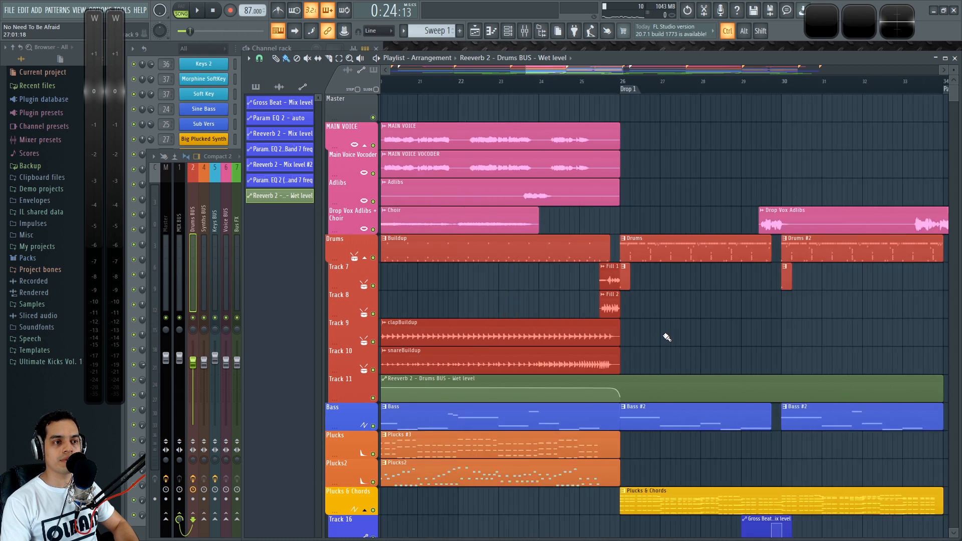
left_click(627, 92)
scroll(701, 315, "up", 3)
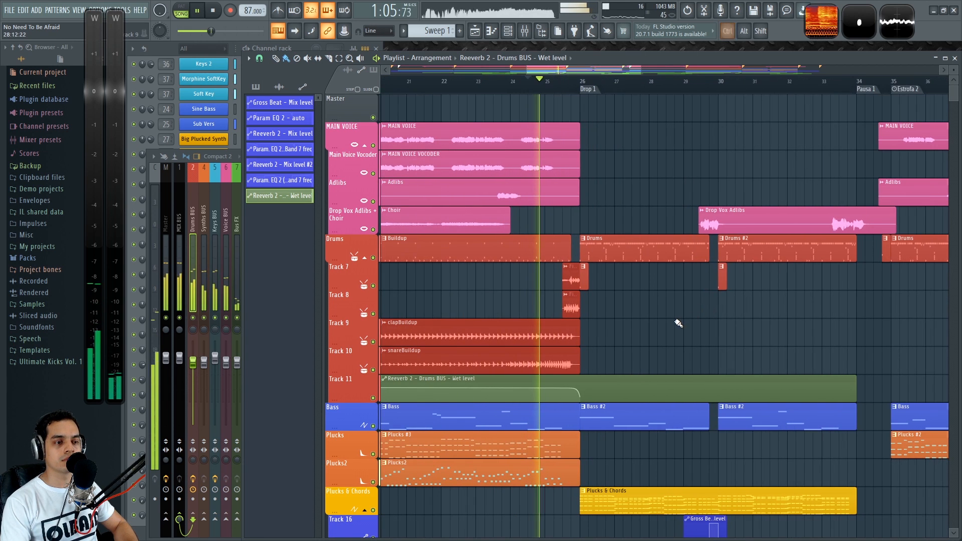
key("F9")
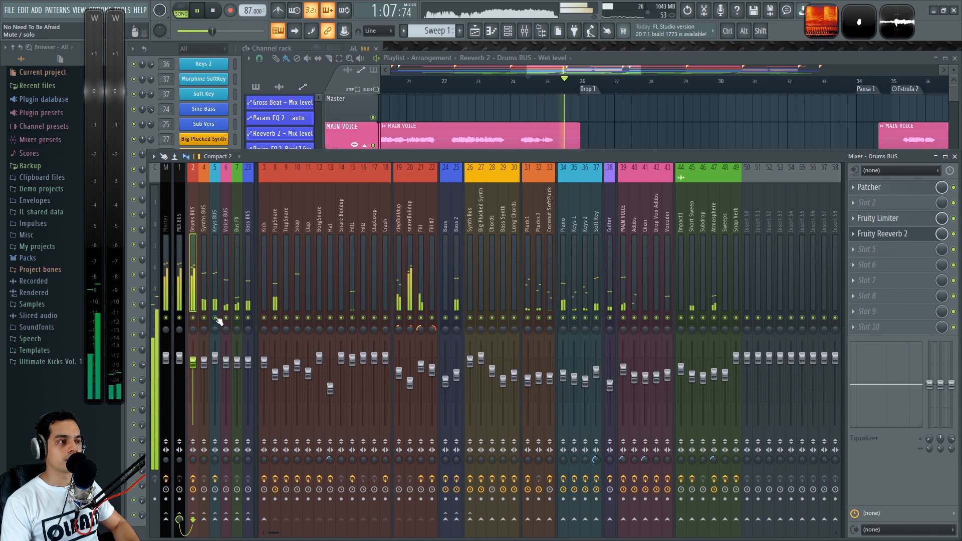
key("F9")
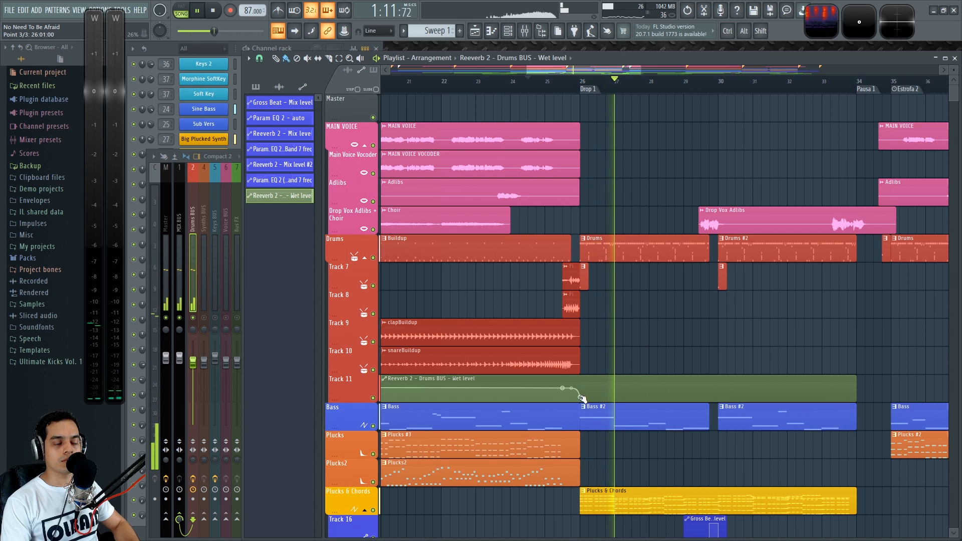
mouse_move(581, 398)
left_mouse_down()
mouse_move(582, 388)
mouse_move(582, 396)
left_mouse_up()
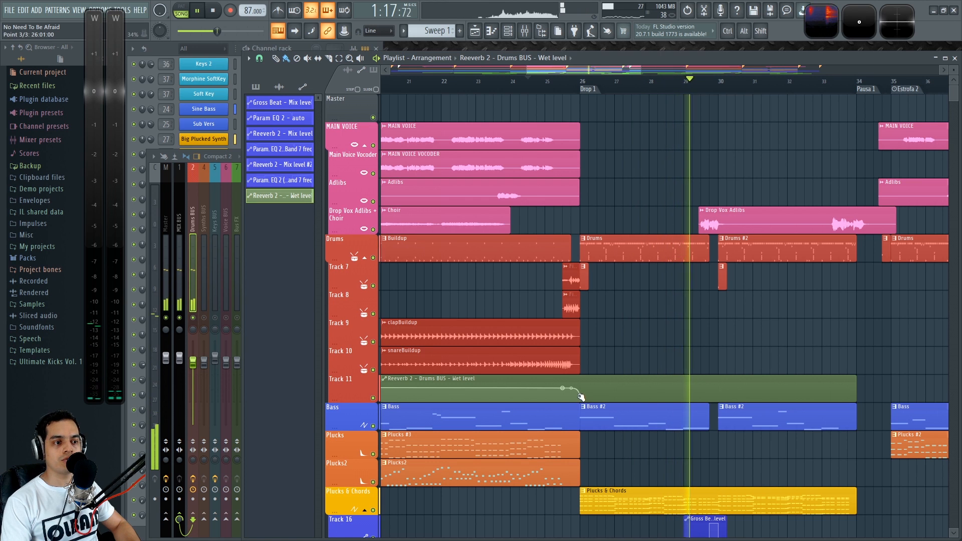
Extend the wet level clip to bar 35 and hold the drop's 34% value with a matching point at 34:09
right_click(581, 396)
left_click(620, 508)
left_click_drag(842, 370, 767, 351)
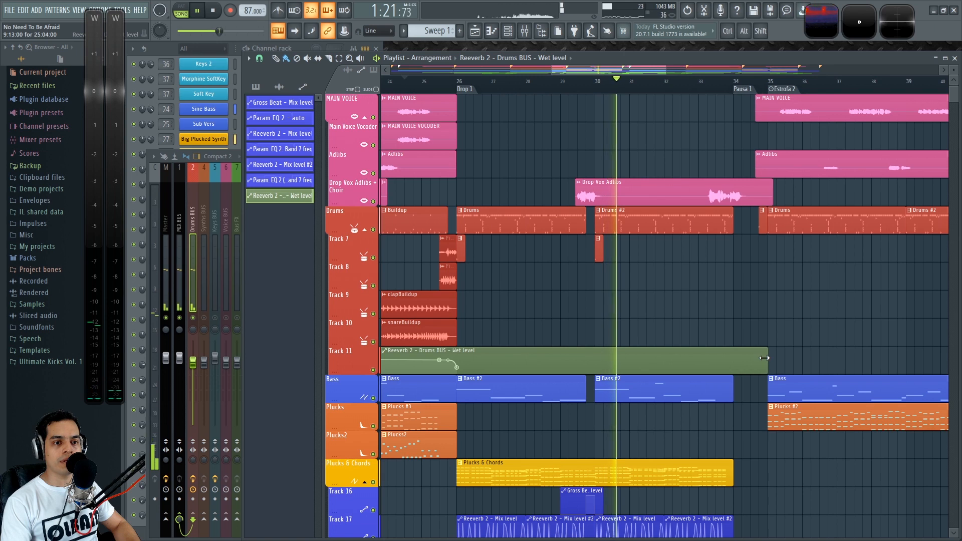
right_click(749, 366)
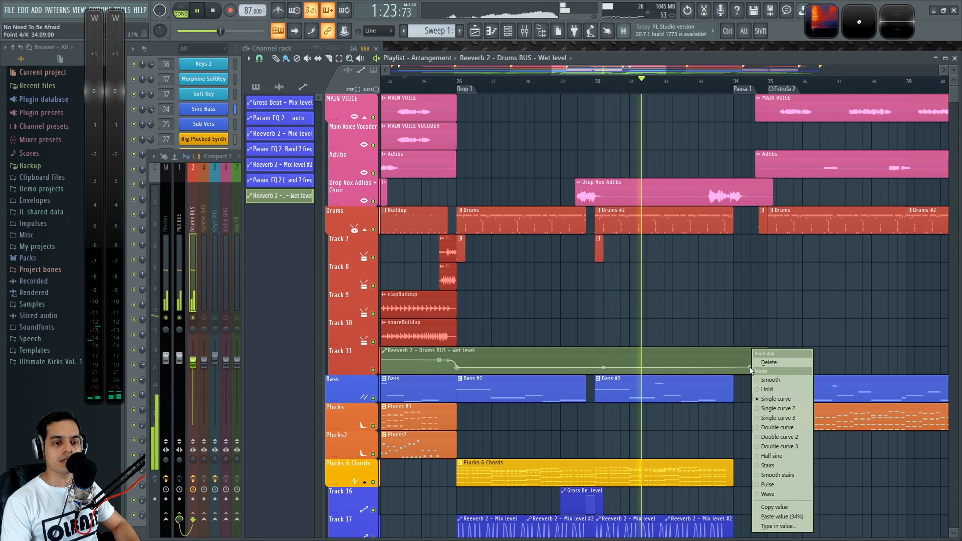
left_click(797, 515)
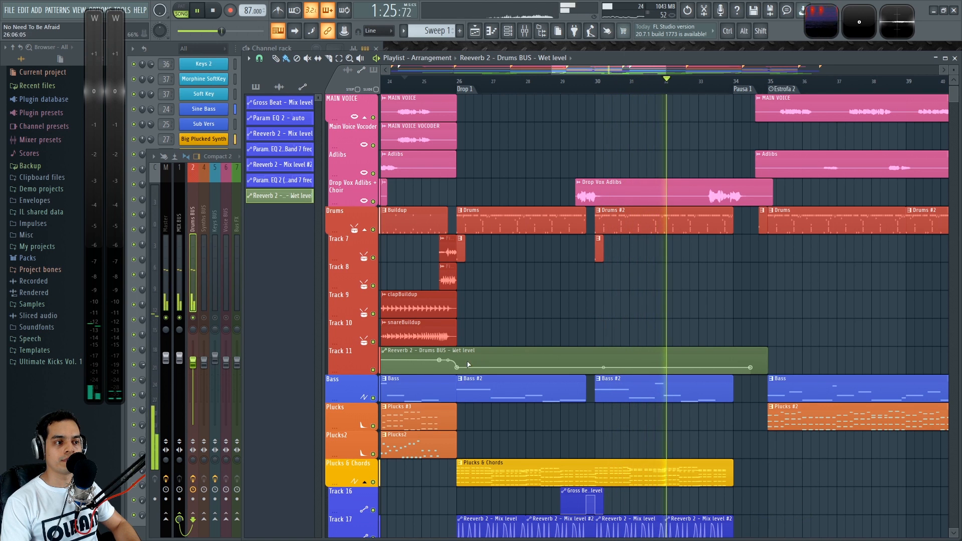
Copy the buildup point's 74% wet level to a final point at 35:01, and stop playback
right_click(441, 361)
left_click(476, 510)
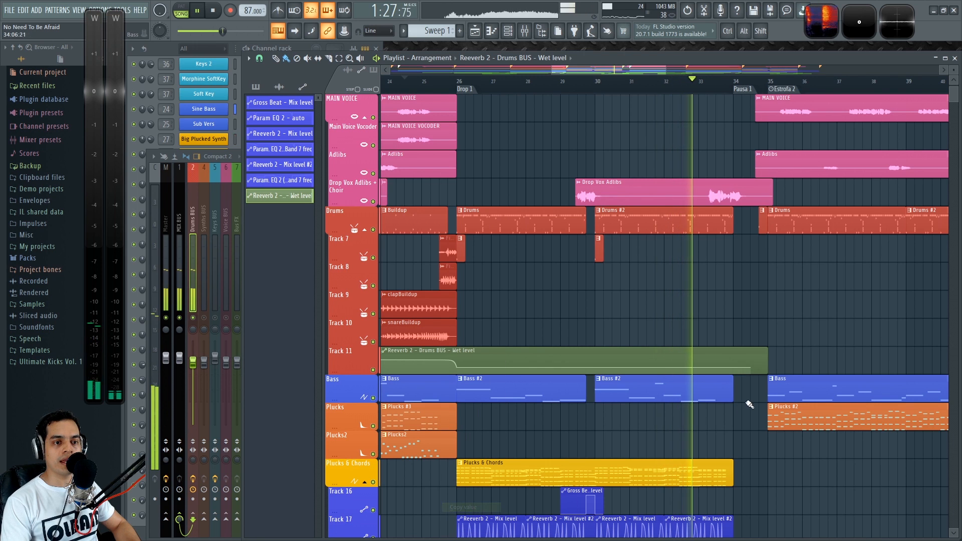
right_click(763, 364)
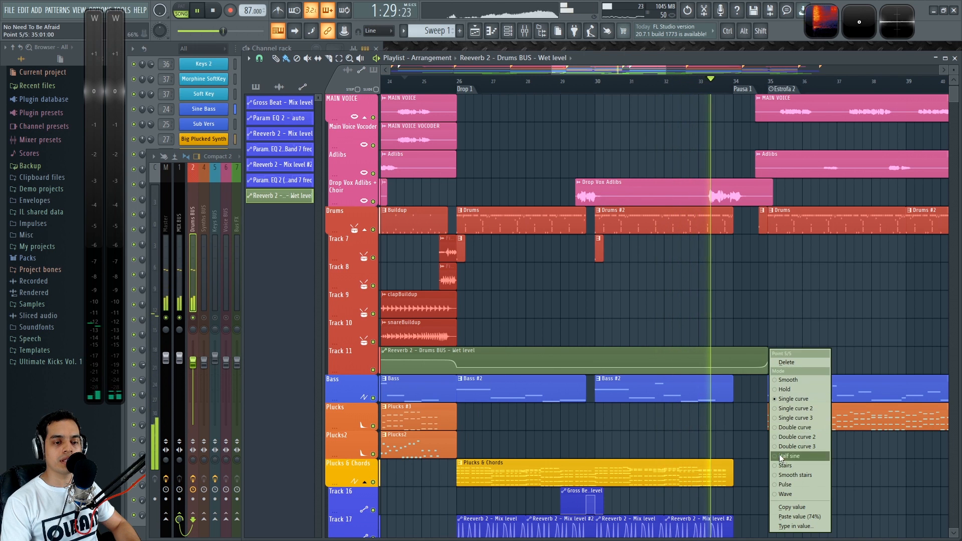
left_click(799, 515)
scroll(843, 337, "down", 5)
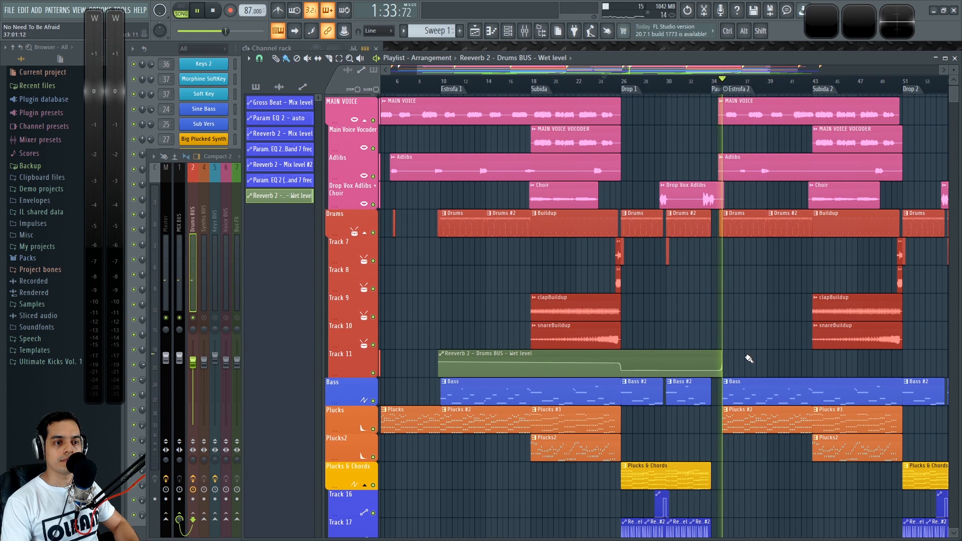
key("space")
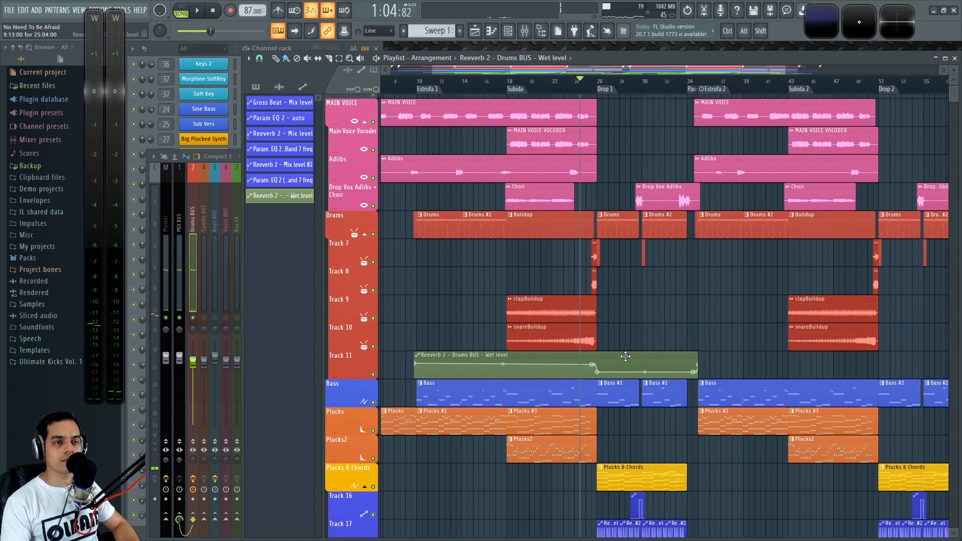
Duplicate the wet level clip on Track 11 for Estrofa 2, trim its start to a 24:12 length and position it at 35:01
left_click(721, 367)
scroll(721, 350, "down", 3)
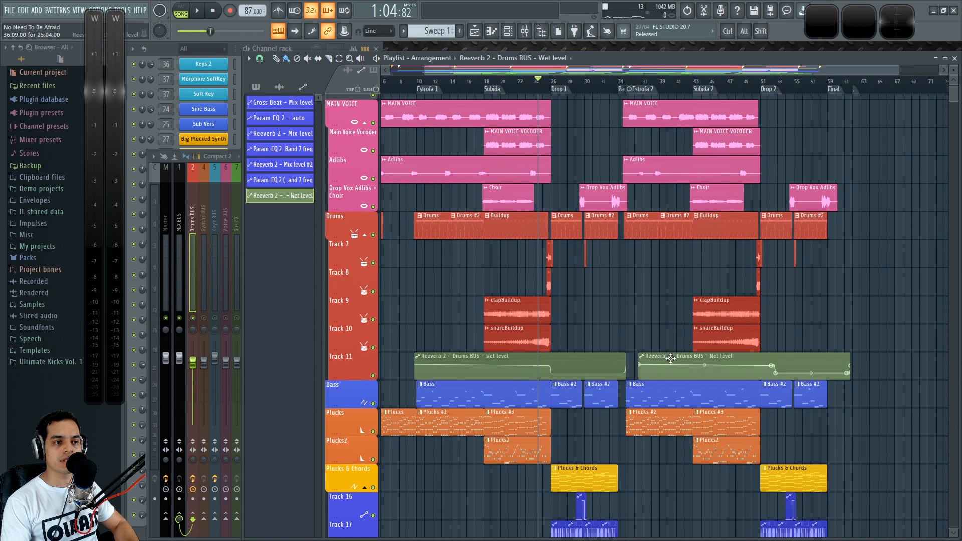
scroll(666, 355, "up", 3)
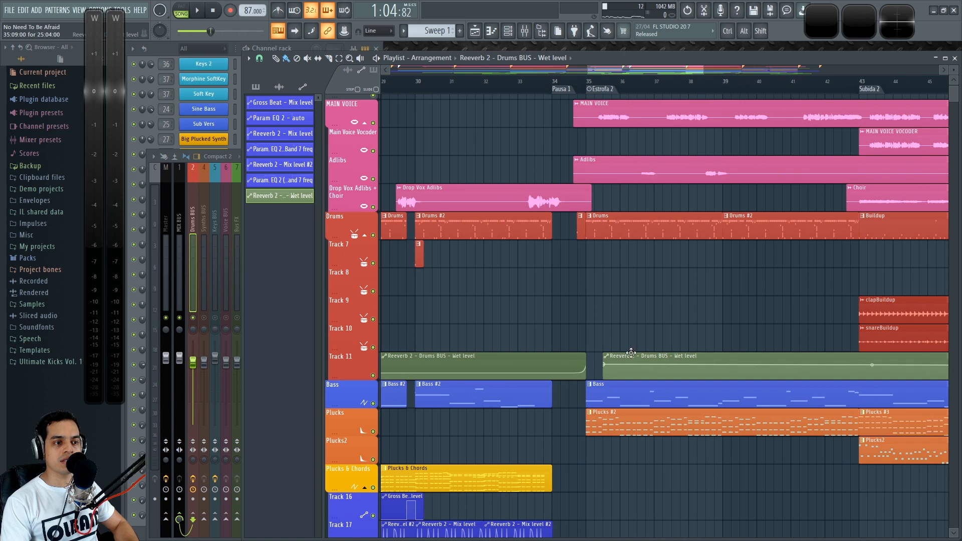
scroll(651, 341, "down", 2)
scroll(666, 316, "right", 5)
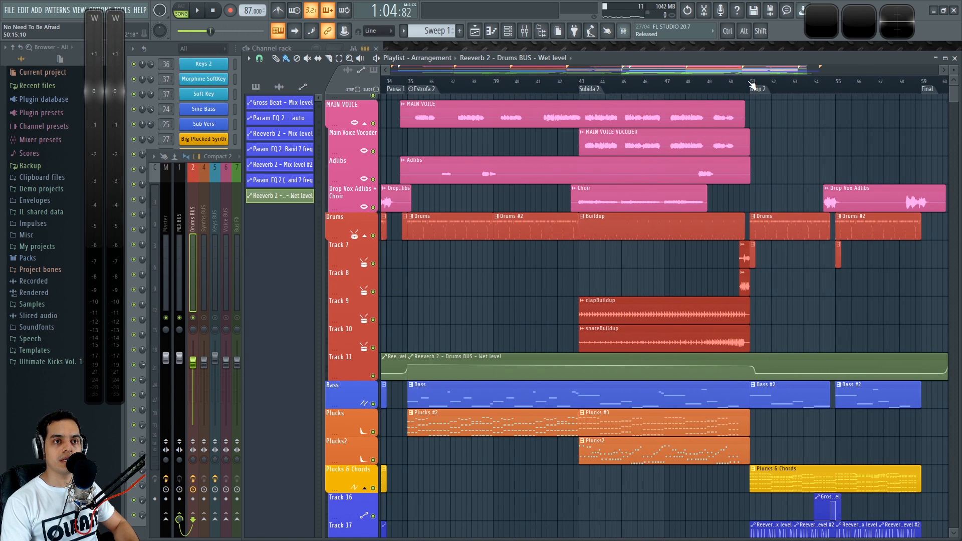
scroll(841, 344, "down", 1)
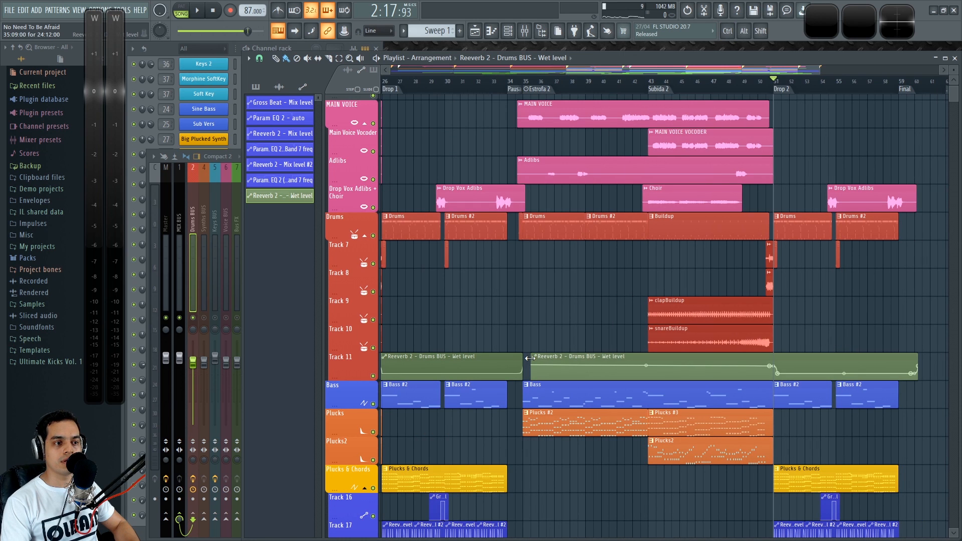
scroll(674, 357, "up", 5)
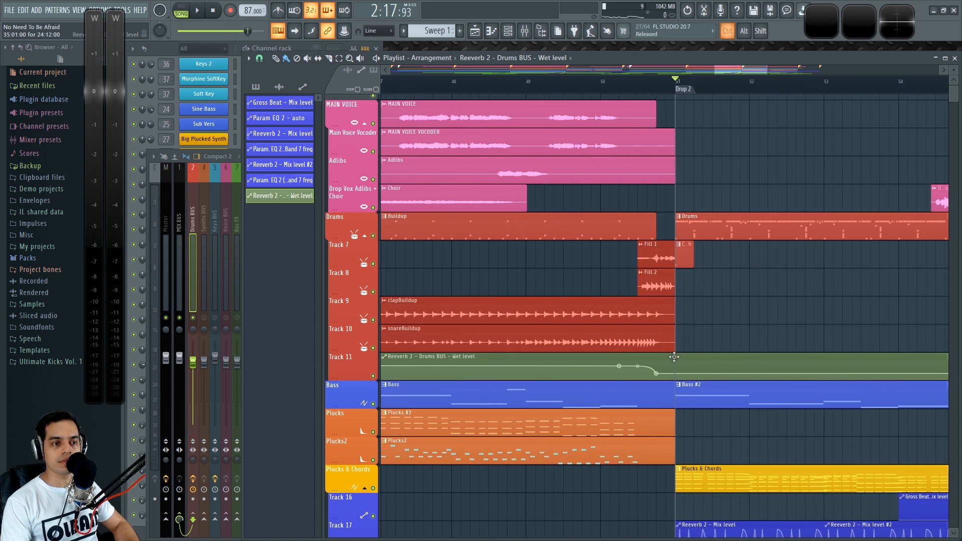
Play the soloed drums in Drop 2 and at the transition into Final, and stop playback
key("space")
scroll(826, 360, "down", 6)
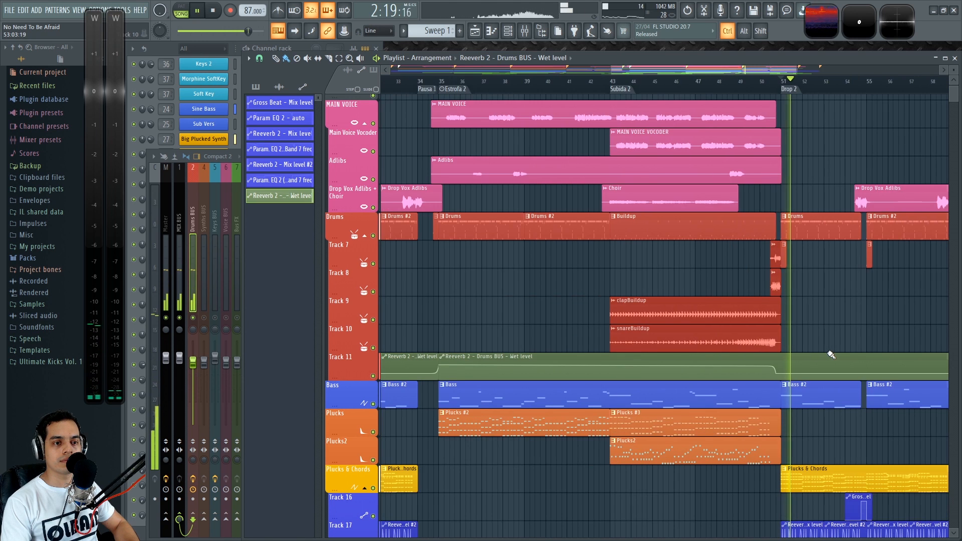
scroll(807, 340, "up", 3)
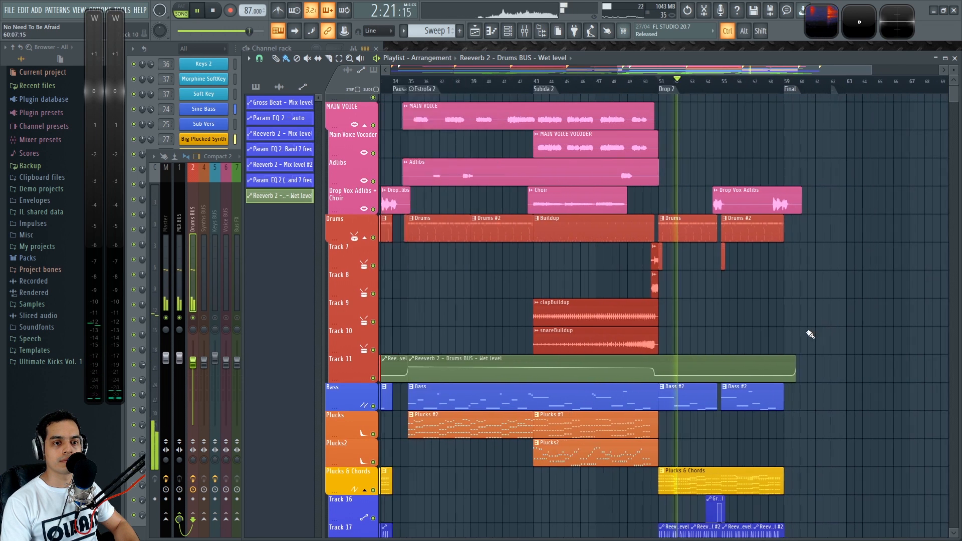
left_click(768, 85)
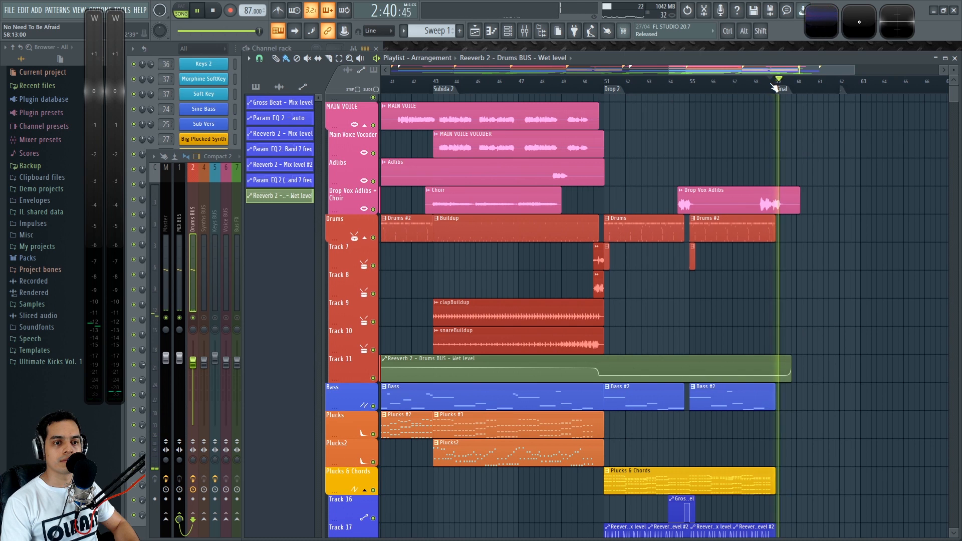
scroll(872, 317, "down", 4)
key("space")
Unsolo the drum tracks in the mixer so the full mix is audible
scroll(491, 285, "up", 3)
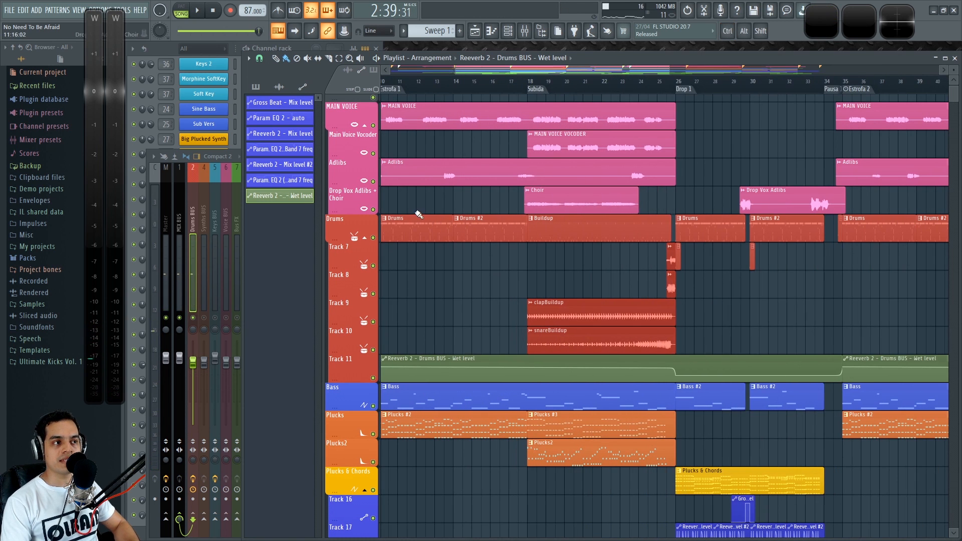
key("F9")
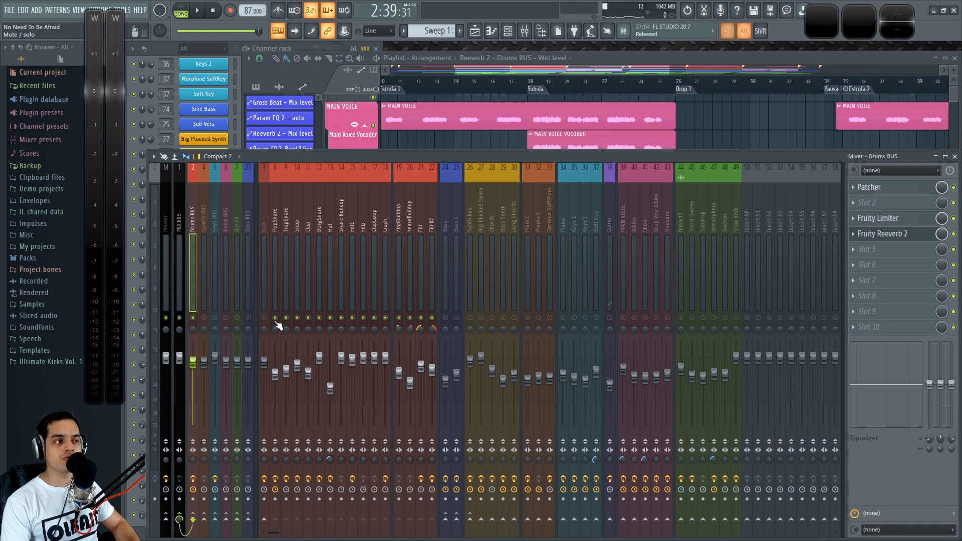
left_click(276, 320, "ctrl")
Play the full mix from just before Estrofa 1
right_click(719, 136)
scroll(445, 240, "down", 2)
left_click_drag(386, 257, 572, 265)
scroll(473, 245, "up", 5)
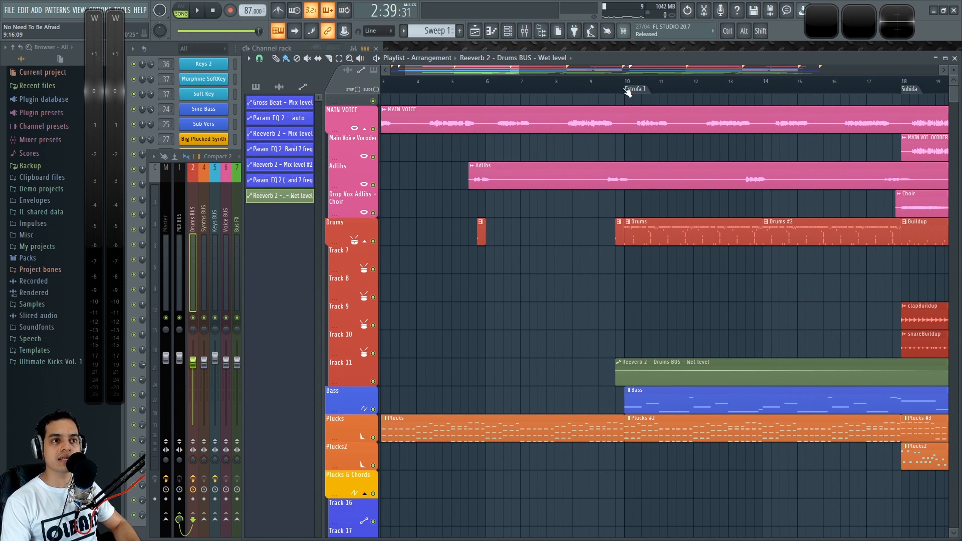
key("space")
scroll(621, 354, "down", 3)
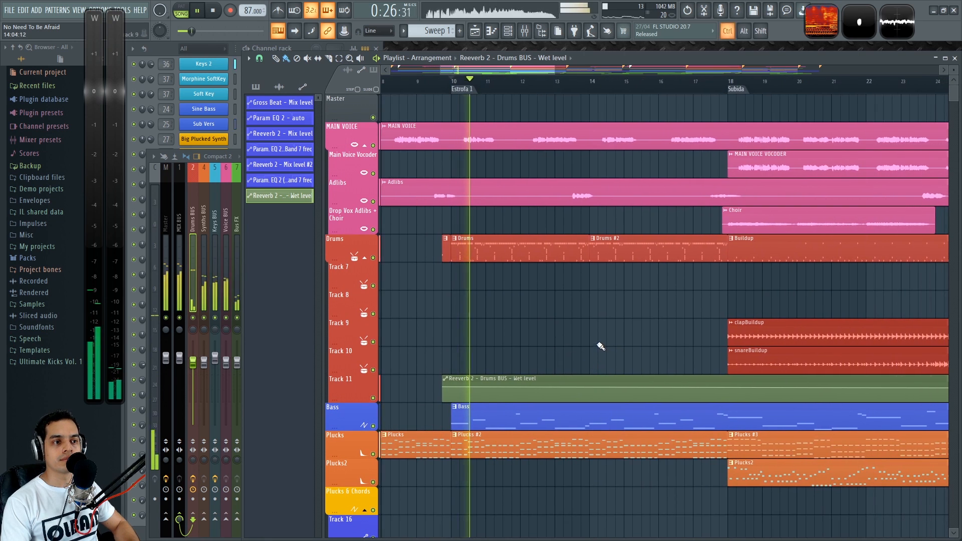
scroll(575, 328, "right", 4)
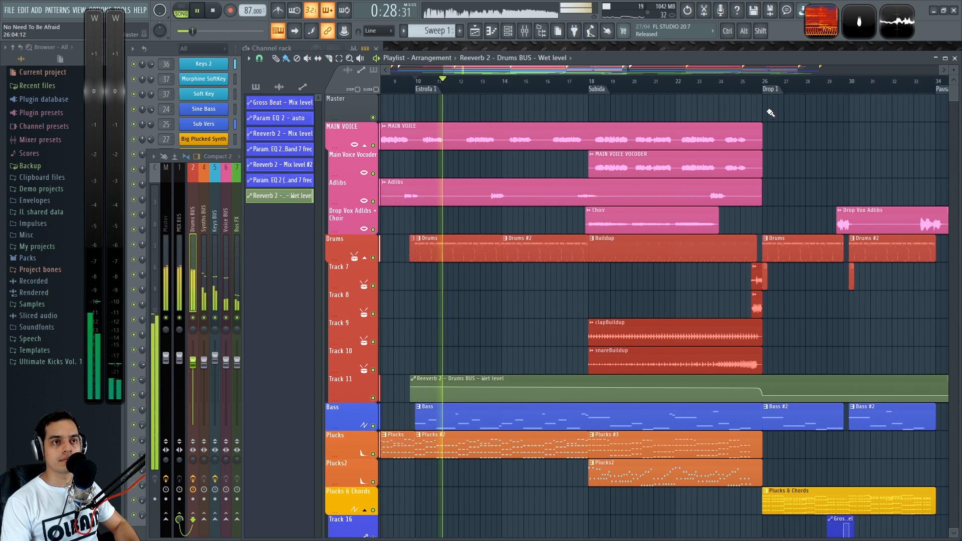
Play the full mix from the Drop 1 marker to compare it with the verse, and stop playback
left_click(763, 92)
key("space")
scroll(706, 172, "right", 4)
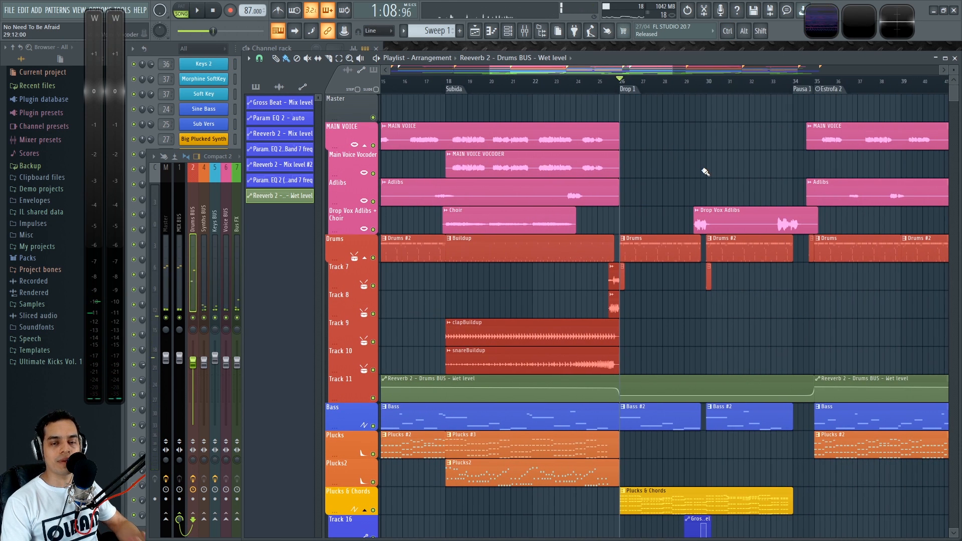
key("space")
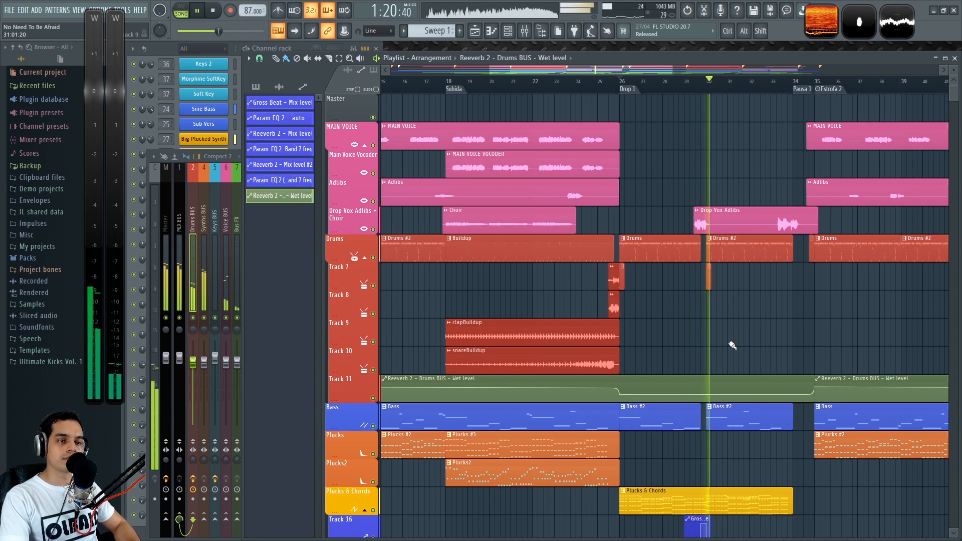
scroll(730, 346, "down", 5)
key("space")
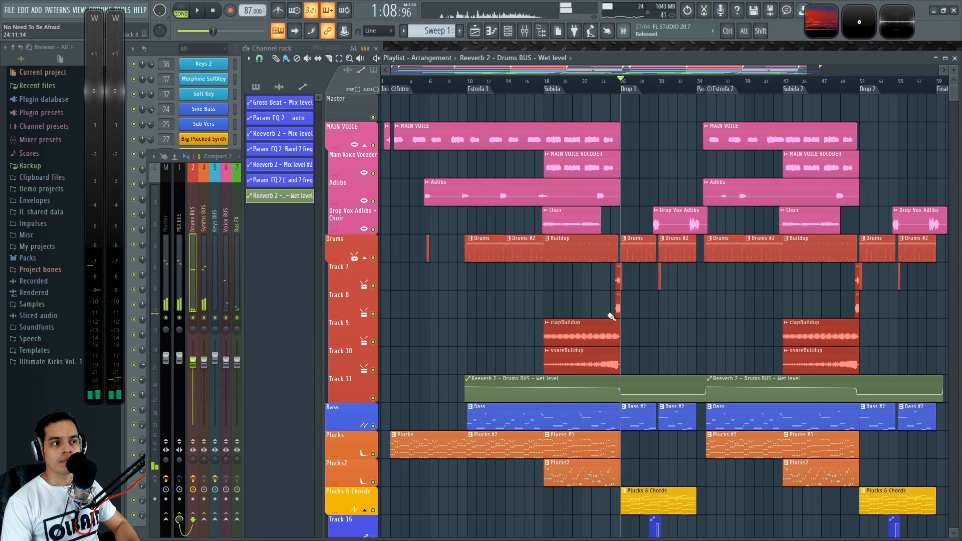
scroll(424, 326, "up", 3)
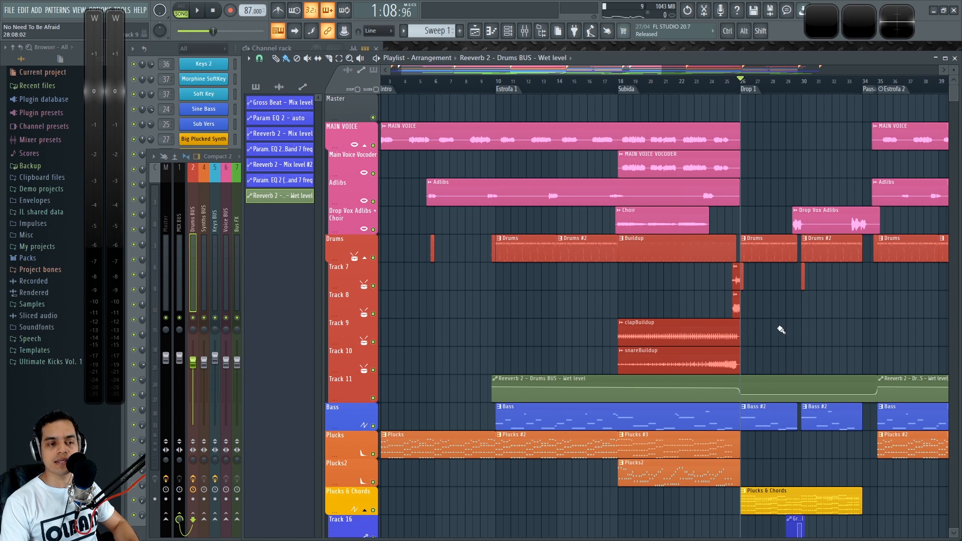
Solo Track 7, play its crash at the start of Drop 1, and restore the other playlist tracks
scroll(780, 329, "up", 6)
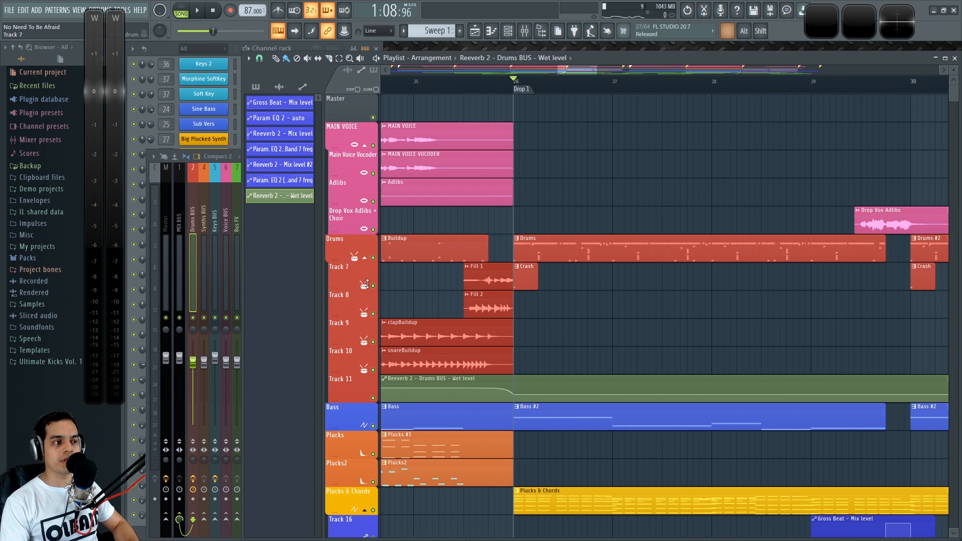
left_click(373, 285, "ctrl")
key("space")
key("space")
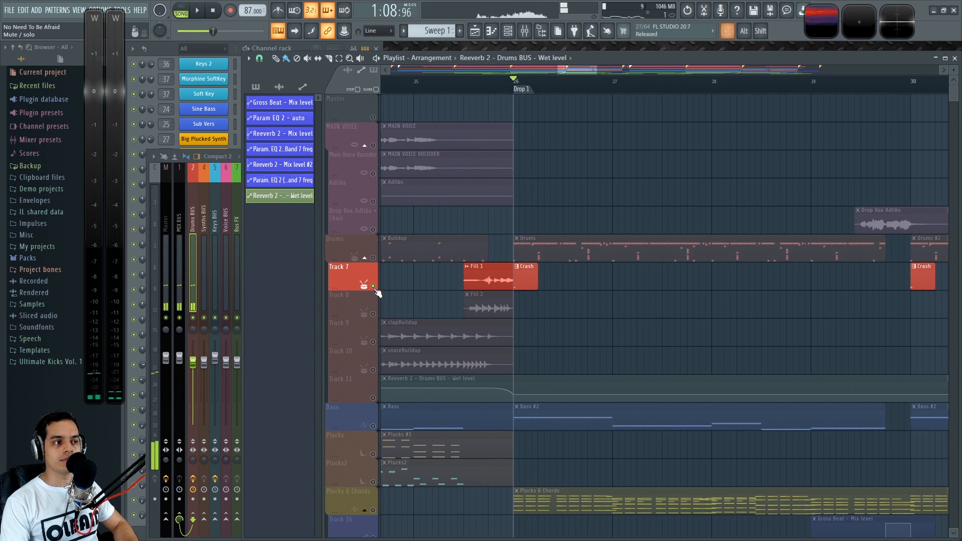
left_click(373, 286, "ctrl")
Play the transition into Drop 1 with all tracks active
scroll(663, 307, "down", 4)
key("space")
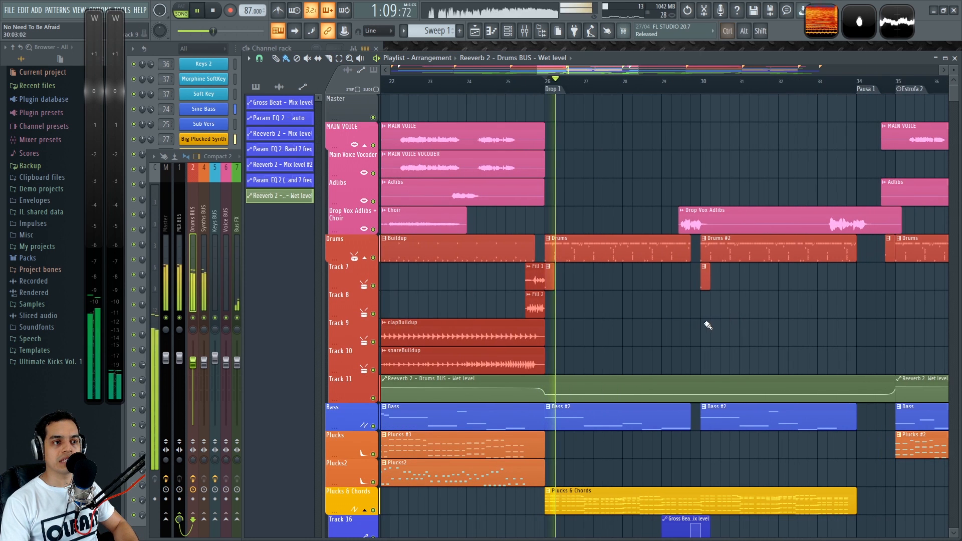
key("space")
scroll(519, 102, "up", 3)
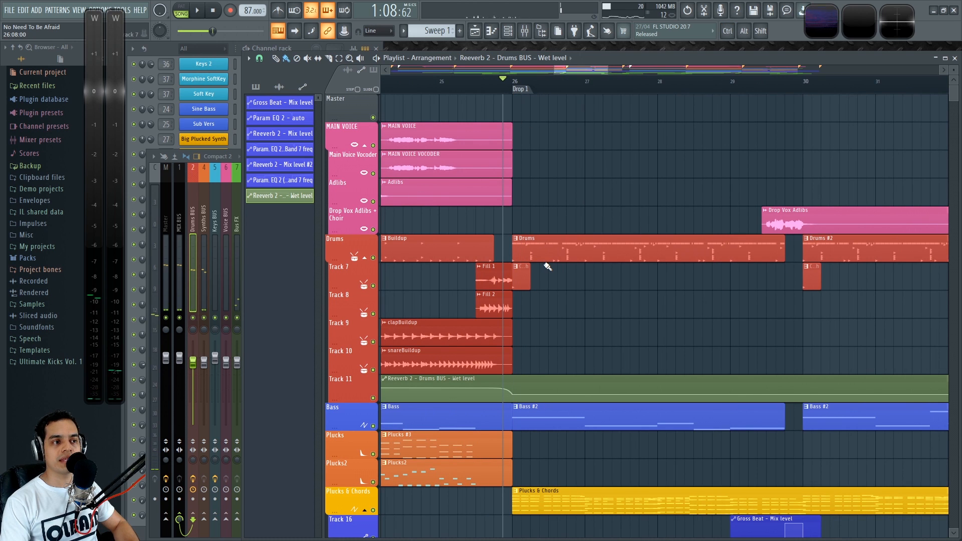
key("space")
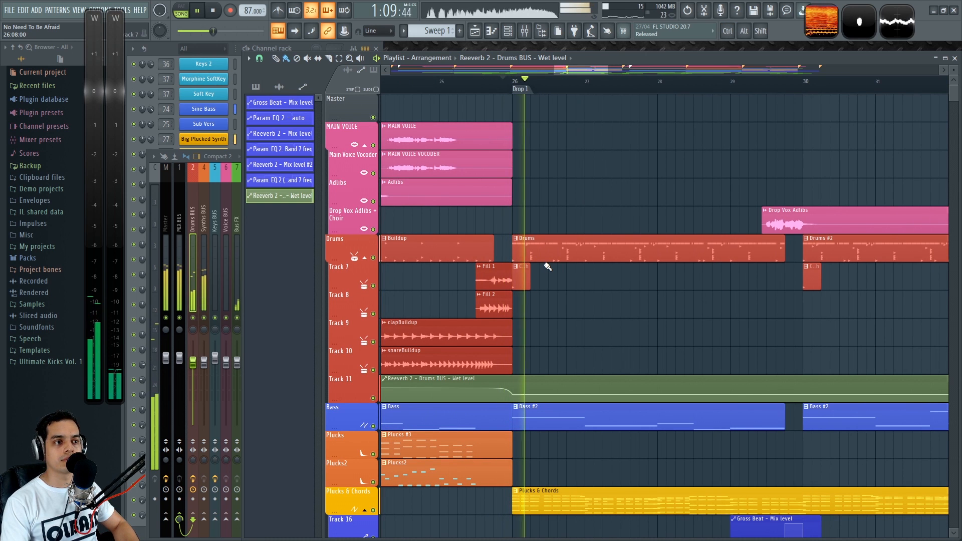
Place a Crash pattern clip on Track 7 at bar 10, where Estrofa 1 starts, and play the transition
scroll(605, 294, "down", 4)
left_click(594, 283)
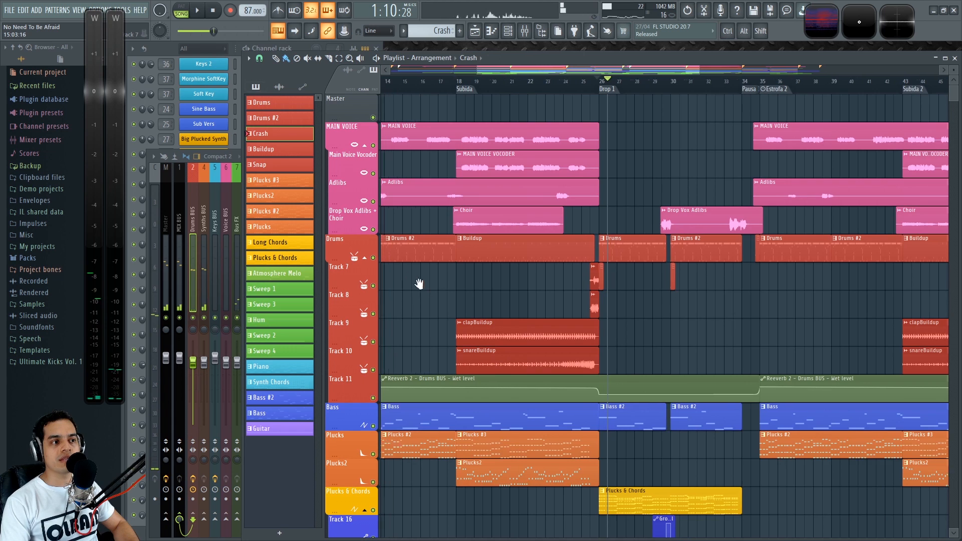
left_click_drag(411, 281, 660, 309)
scroll(536, 278, "up", 3)
scroll(511, 279, "up", 2)
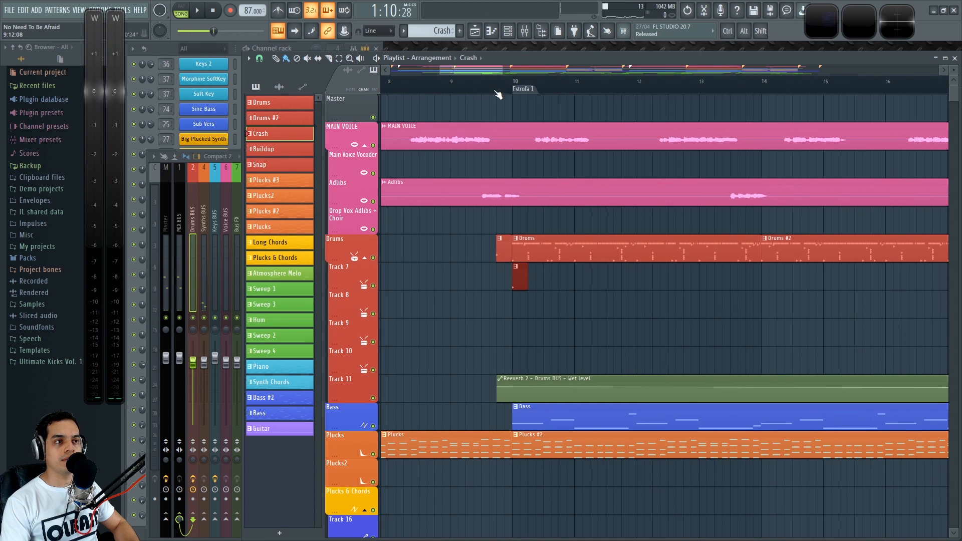
key("space")
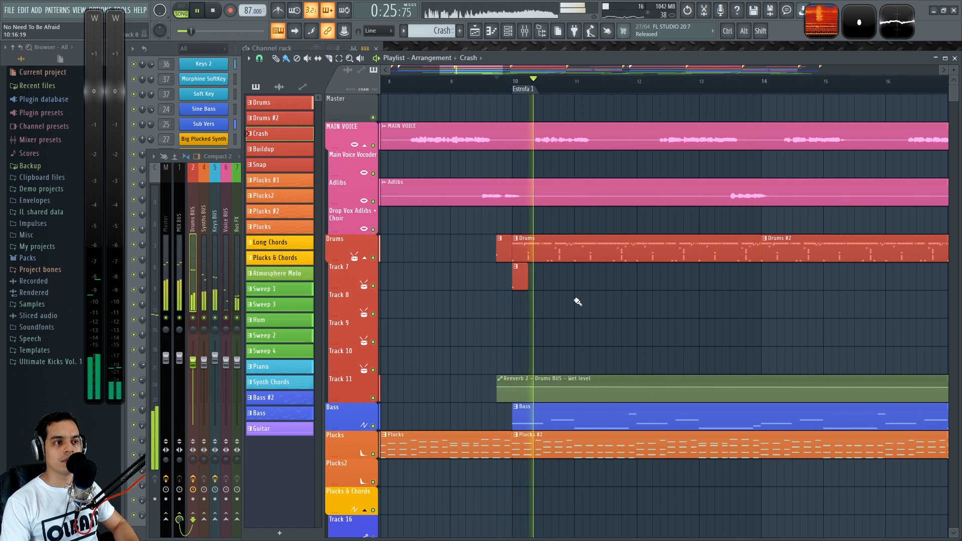
key("space")
Make the Crash clip at bar 10 on Track 7 a unique pattern
scroll(515, 290, "up", 3)
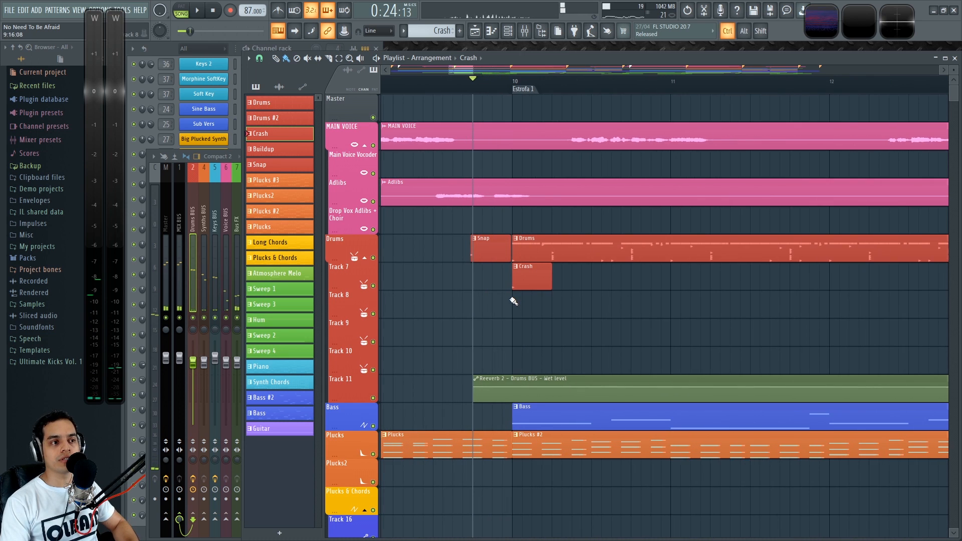
right_click(517, 271)
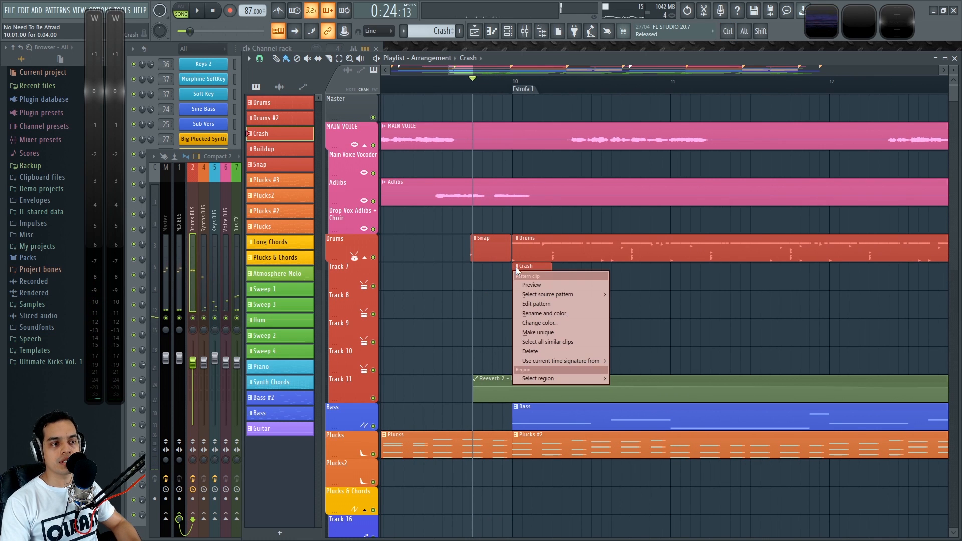
left_click(542, 333)
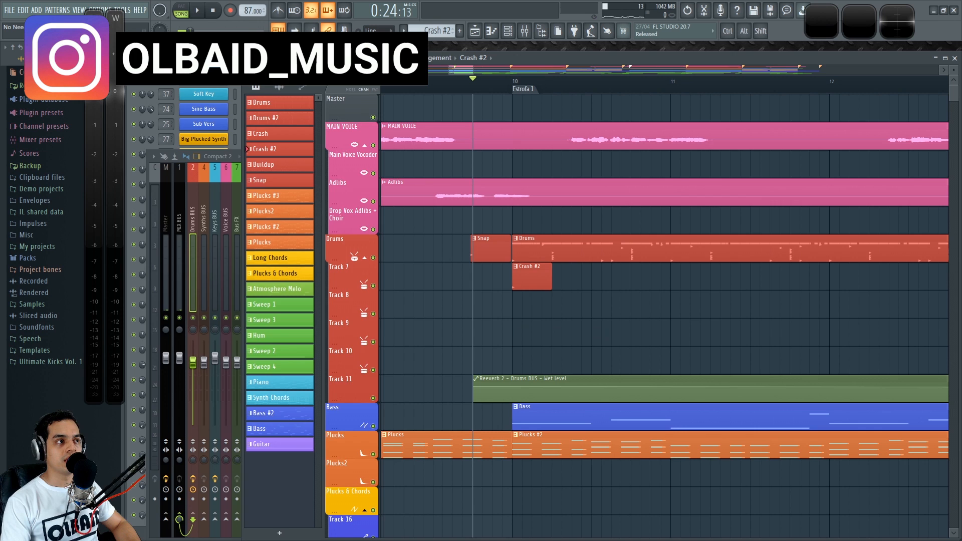
Lower the crash note's velocity to about 49% in the Crash #2 pattern's Drums piano roll, checking it in playback
key("F6")
scroll(288, 214, "up", 1)
right_click(231, 97)
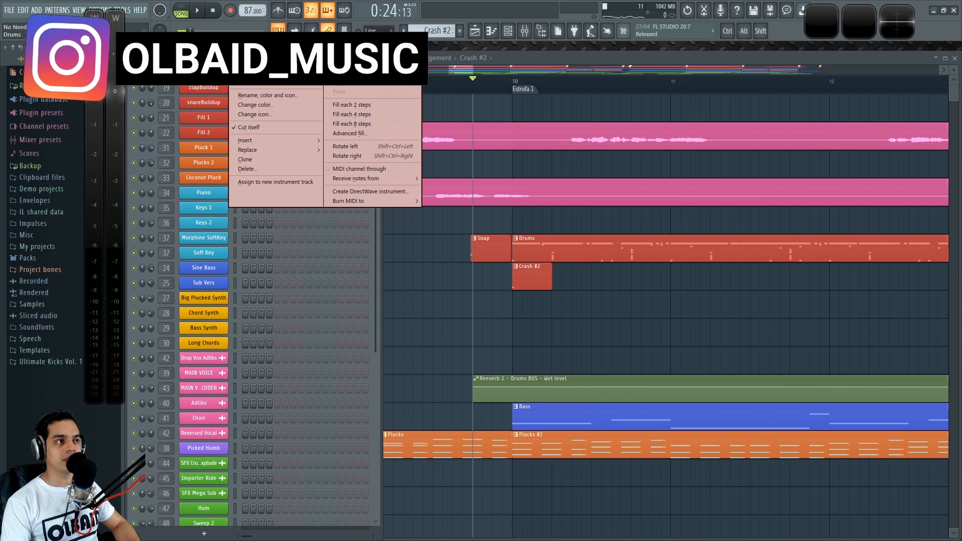
left_click(257, 195)
scroll(250, 209, "up", 4)
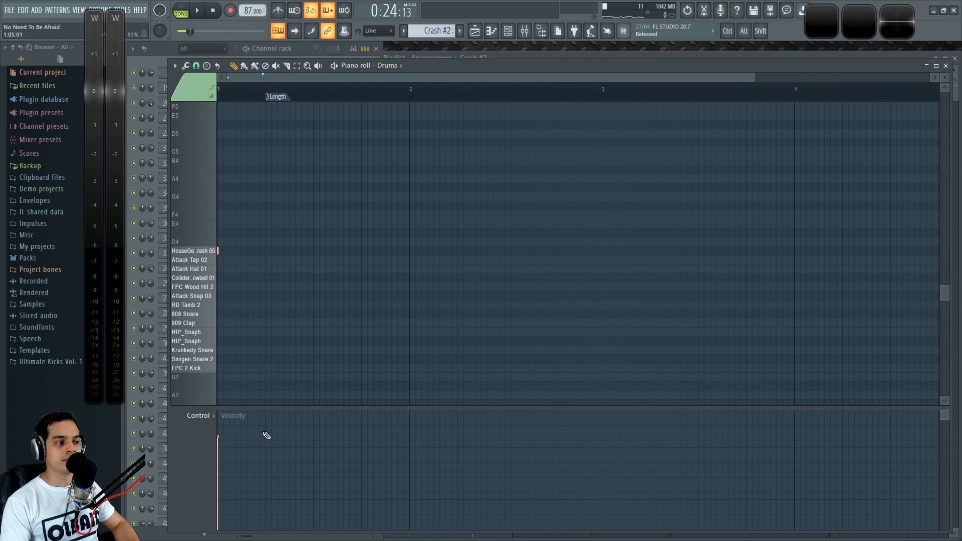
key("space")
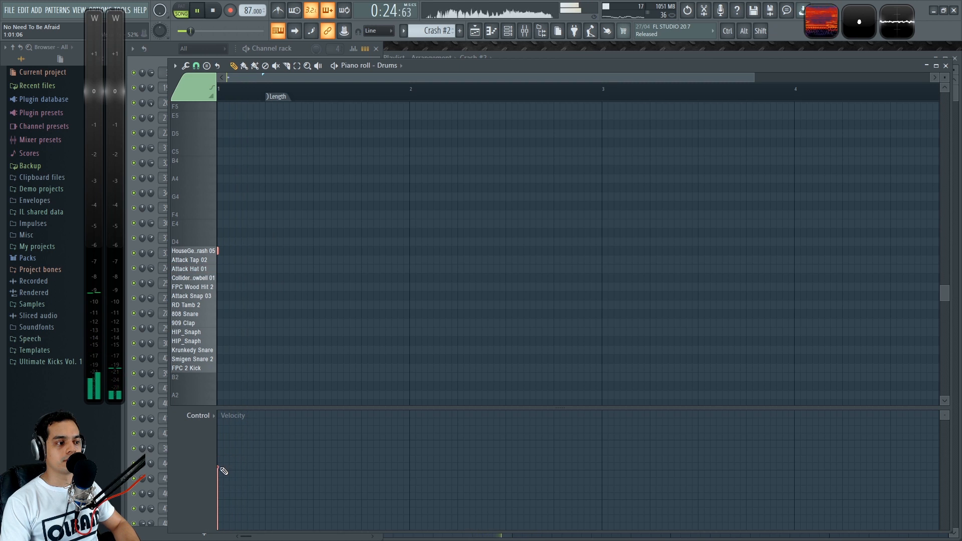
key("space")
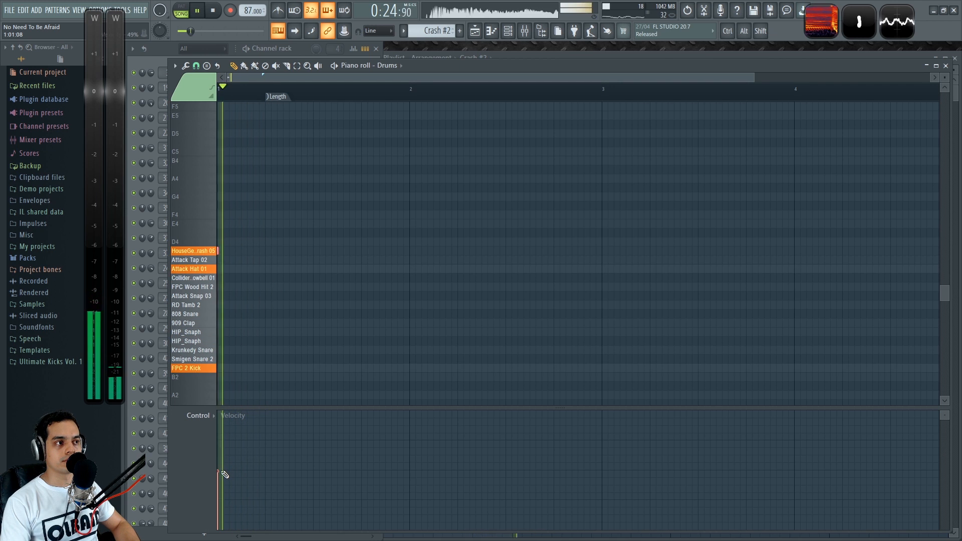
key("space")
left_click(946, 65)
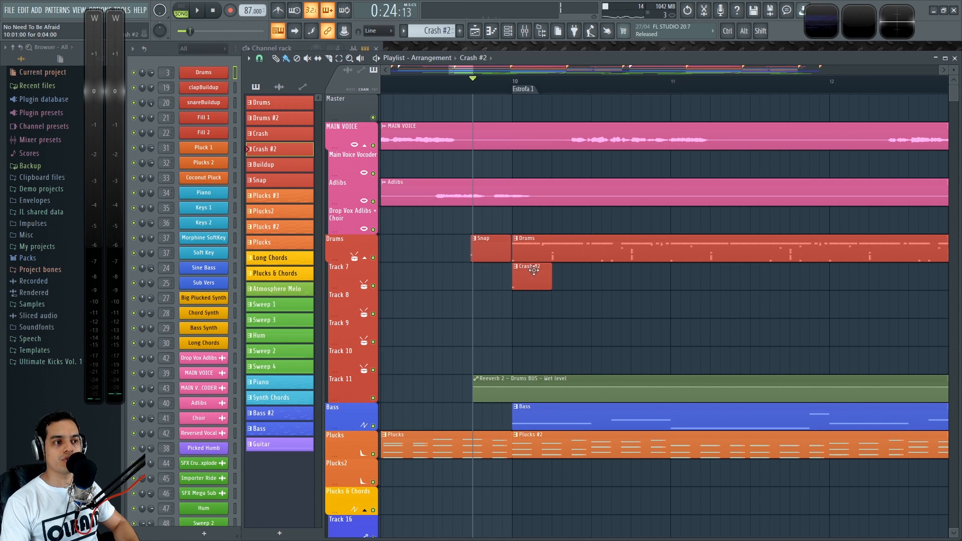
Play the start of Drop 1 to compare its crash with the softer Estrofa 1 crash, and stop playback
scroll(563, 131, "down", 3)
key("space")
scroll(666, 301, "down", 3)
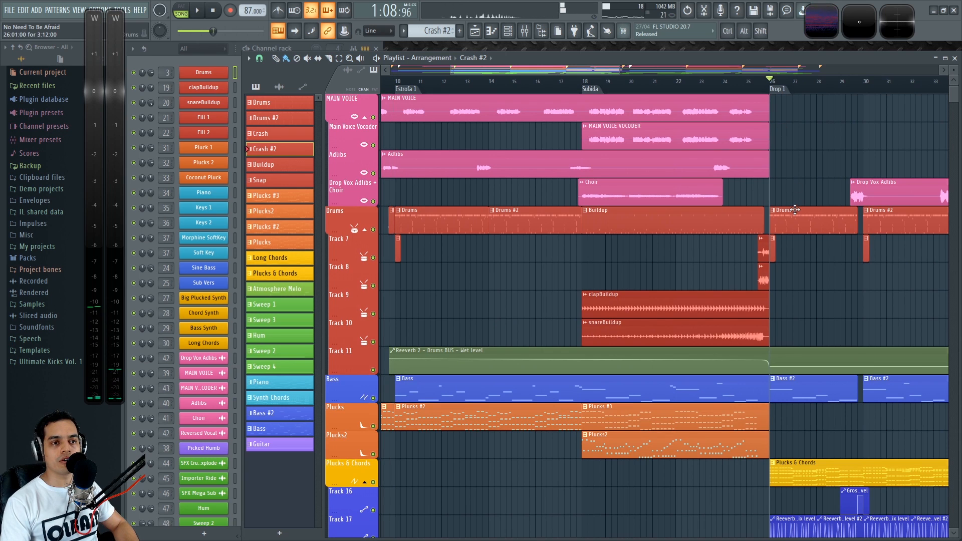
key("space")
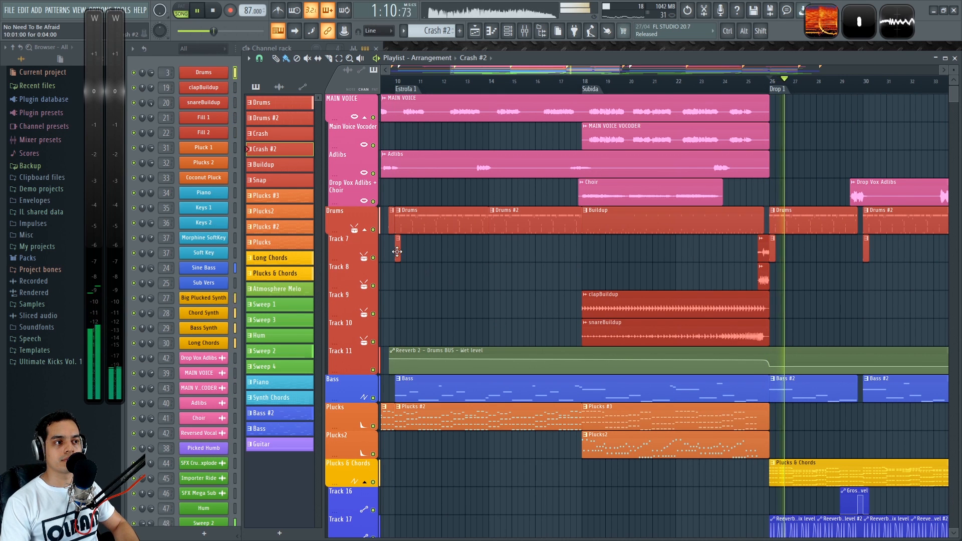
key("space")
Place a Crash #2 clip on Track 7 at bar 18, where Subida starts, and play the transition
scroll(593, 280, "up", 3)
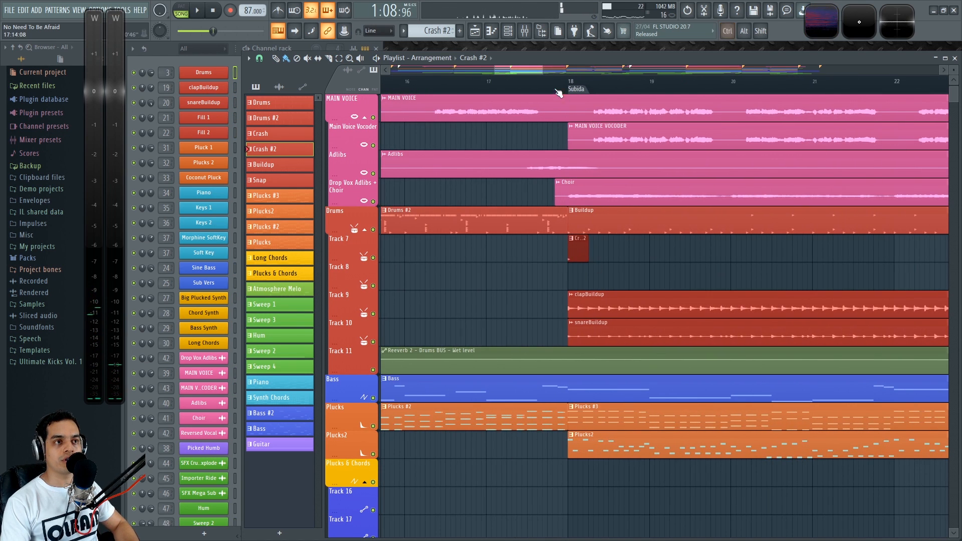
left_click(557, 81)
key("space")
scroll(610, 270, "up", 2)
scroll(634, 274, "down", 4)
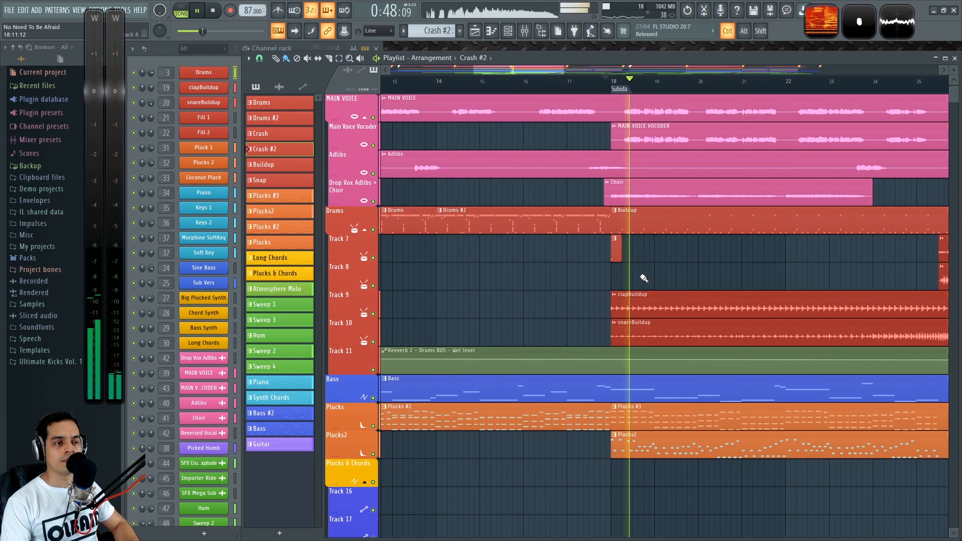
key("space")
Place another Crash #2 clip on Track 7 at bar 43, where Subida 2 starts
scroll(792, 273, "up", 4)
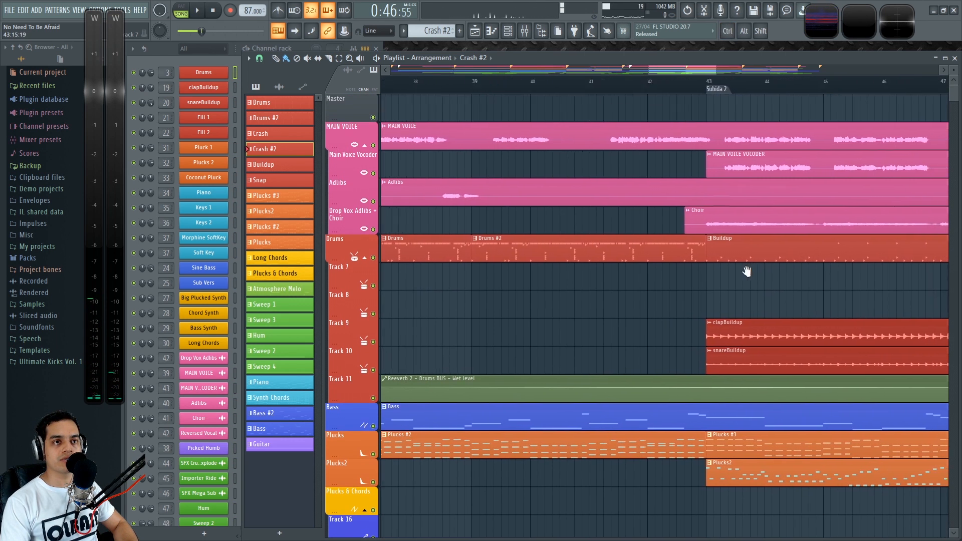
left_click_drag(747, 271, 705, 279)
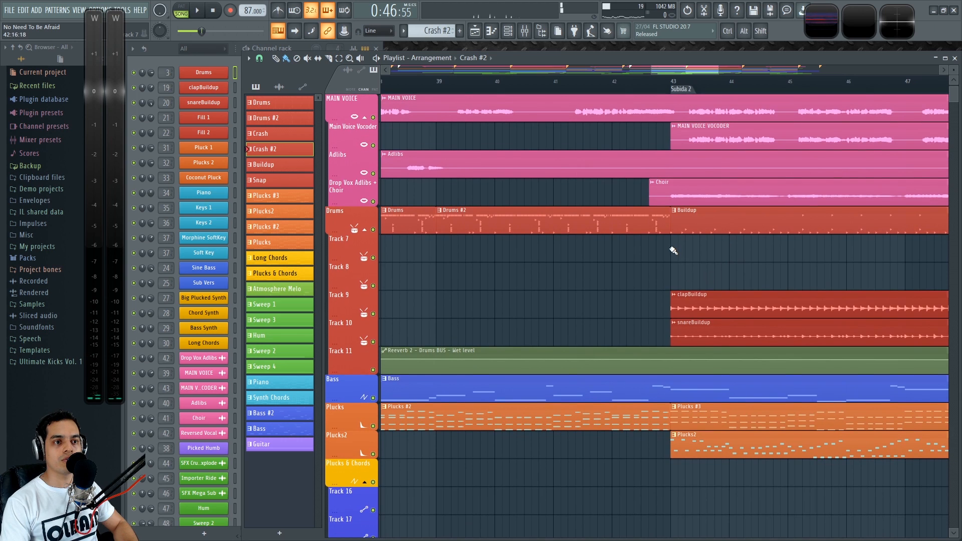
scroll(721, 266, "up", 2)
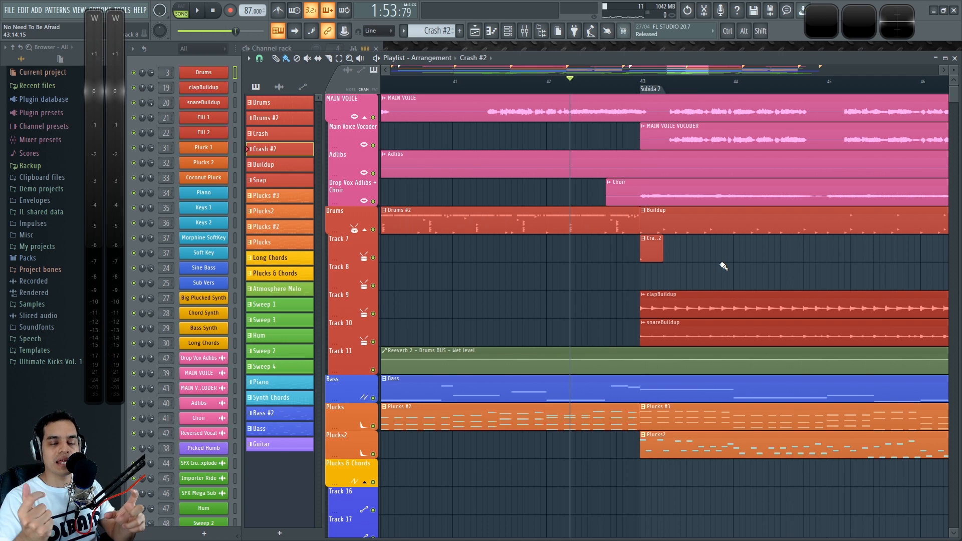
Play the transition into Subida 2 and the end of Drop 2 into the Final section, and stop playback
key("space")
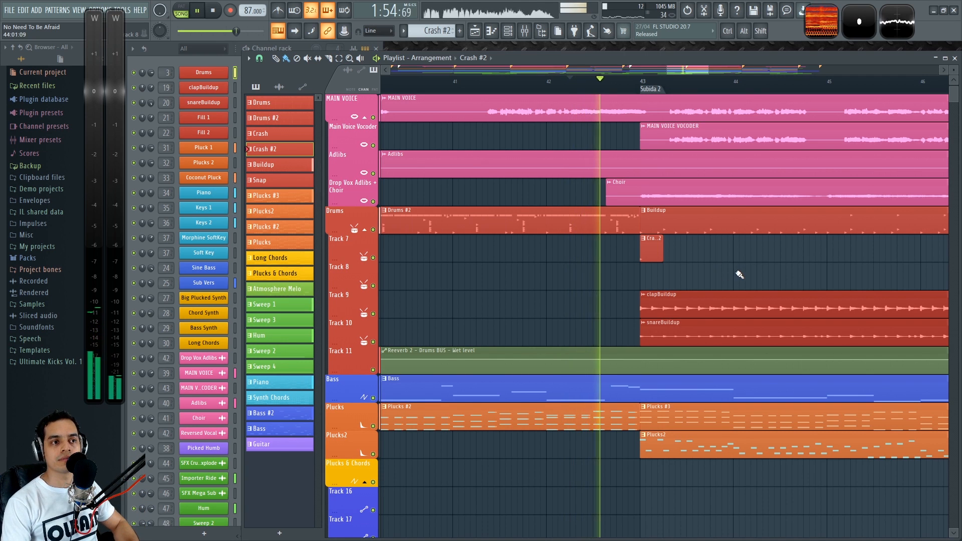
scroll(726, 271, "up", 3)
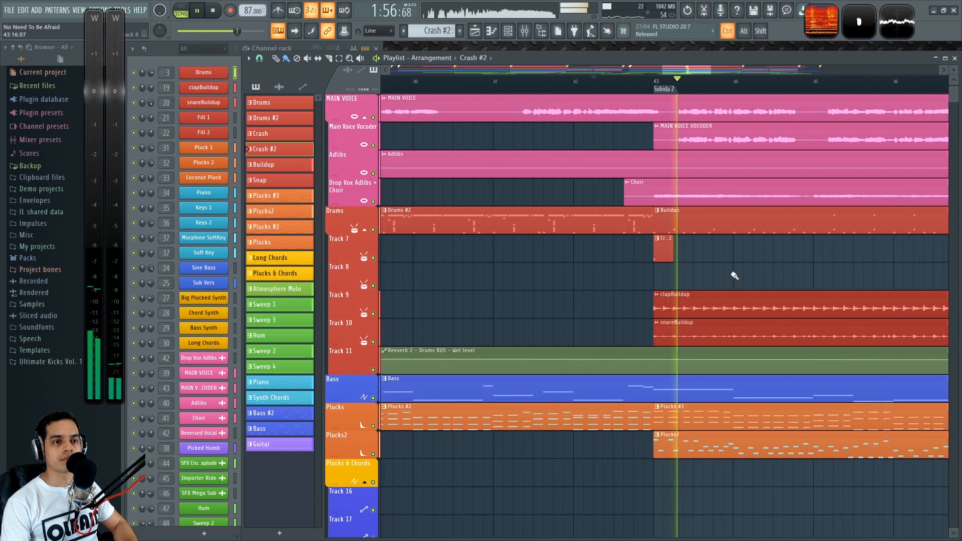
scroll(567, 282, "down", 5)
scroll(651, 290, "down", 4)
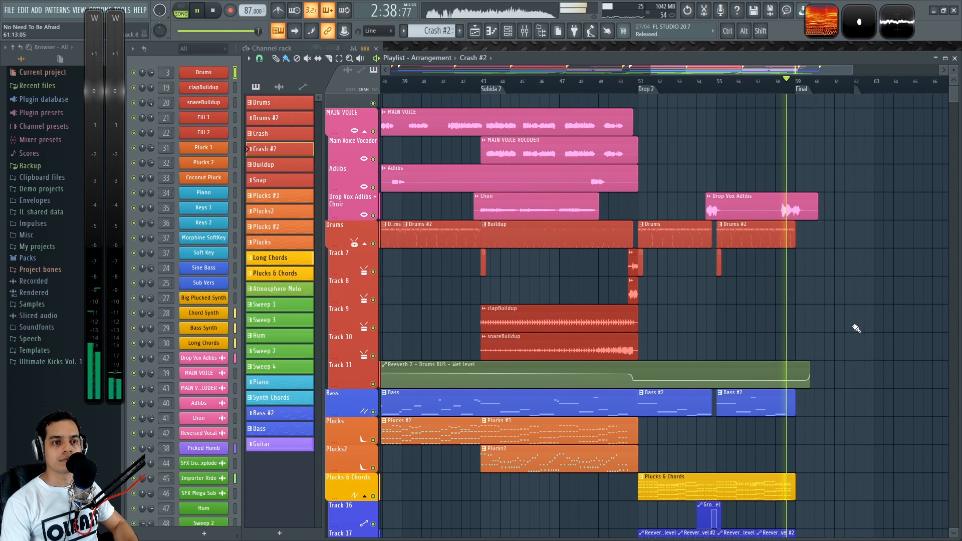
scroll(799, 305, "up", 4)
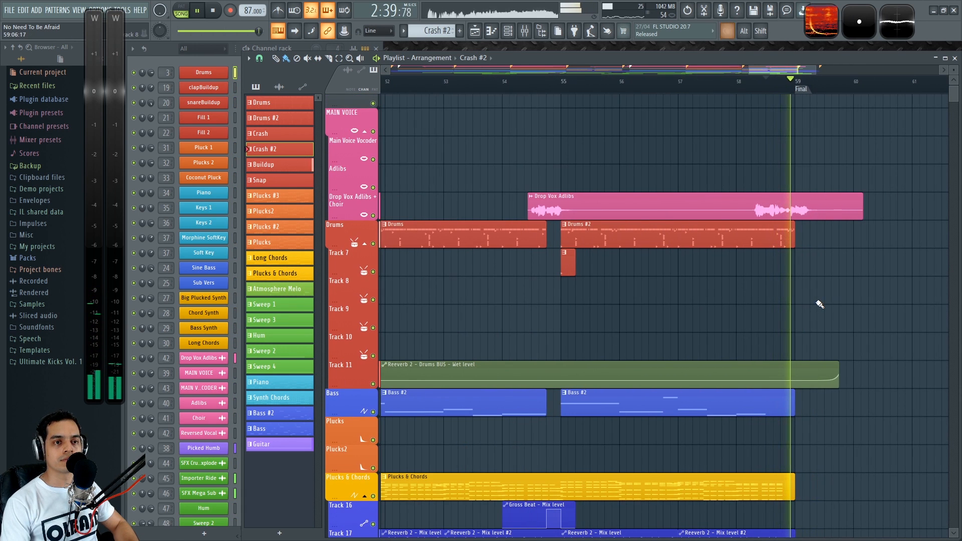
scroll(831, 303, "down", 5)
key("space")
Find the Guitar clips in the arrangement and play the start of Subida at bar 18
scroll(415, 286, "up", 3)
scroll(554, 284, "down", 6)
scroll(692, 260, "down", 4)
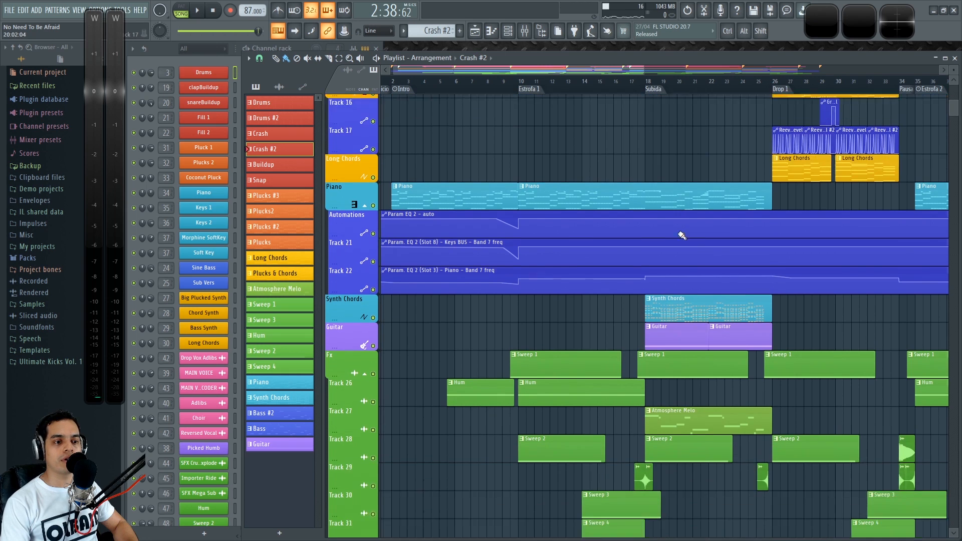
scroll(686, 297, "down", 3, "ctrl")
scroll(686, 296, "up", 4)
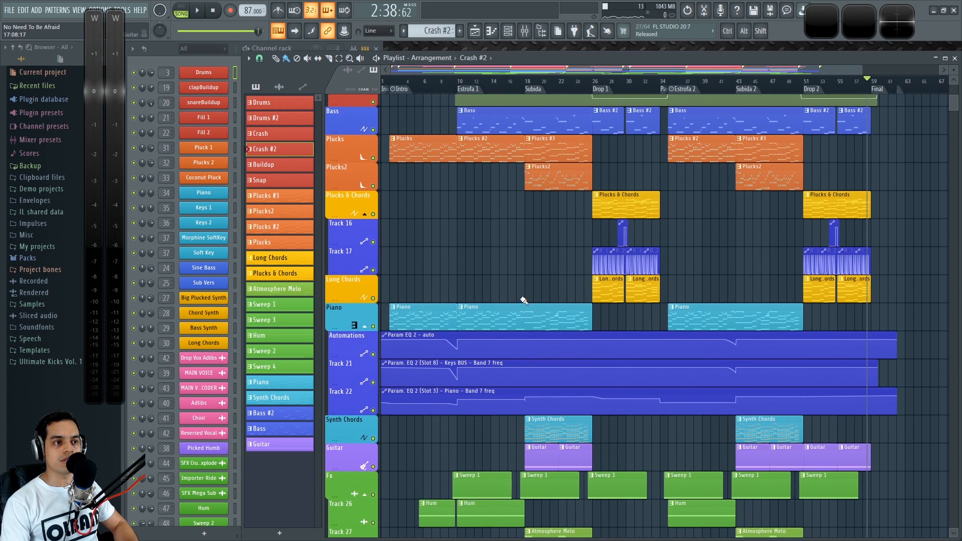
scroll(551, 306, "down", 3)
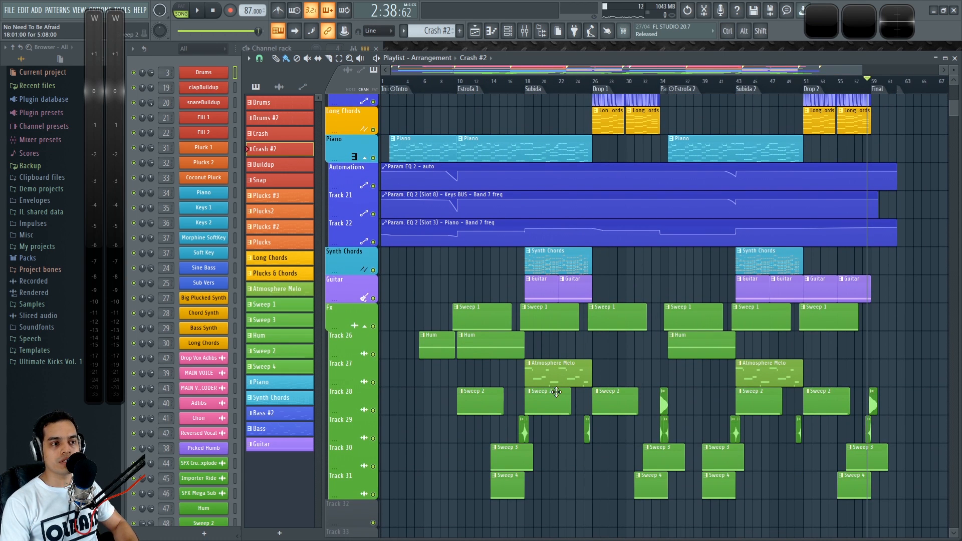
scroll(550, 310, "up", 3, "ctrl")
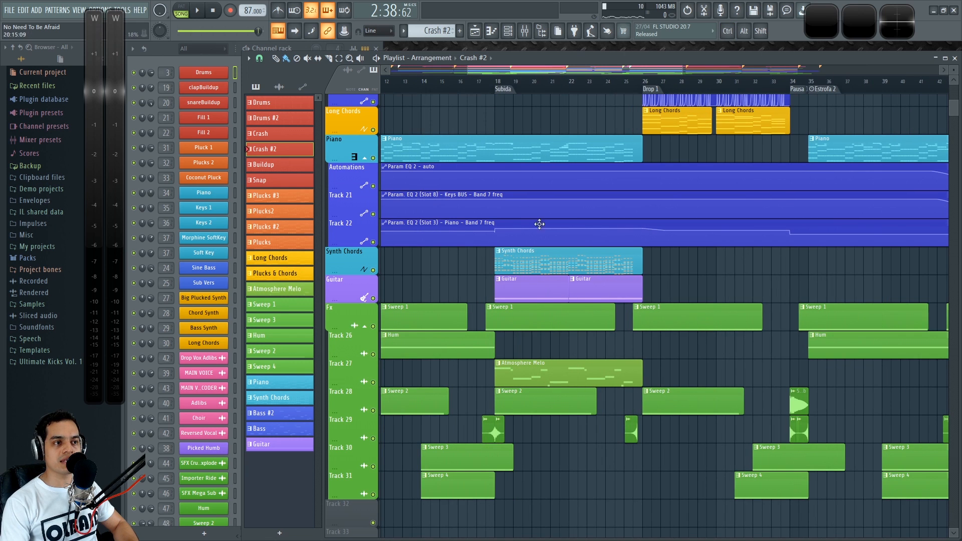
left_click(498, 89)
key("space")
scroll(719, 290, "down", 2, "ctrl")
mouse_move(746, 278)
left_mouse_down()
mouse_move(591, 296)
mouse_move(641, 299)
left_mouse_up()
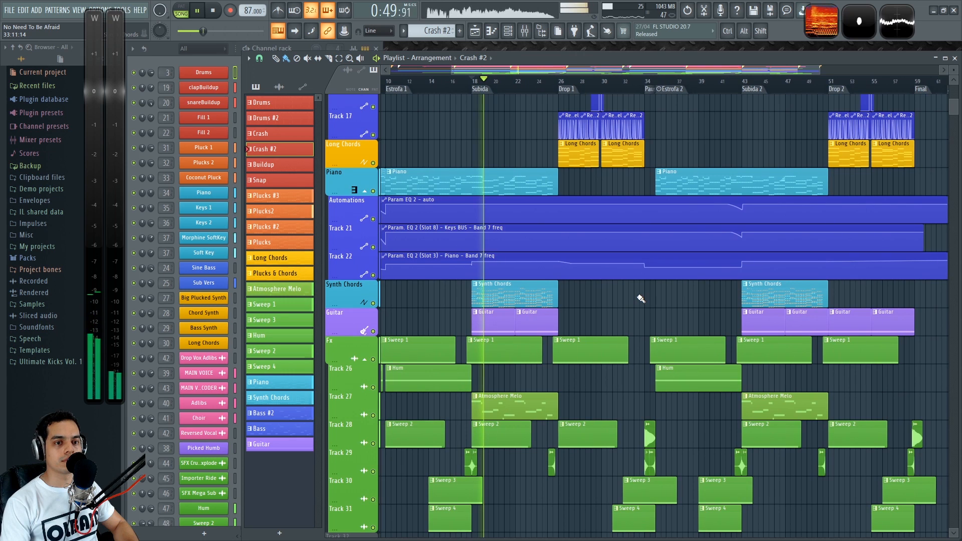
key("space")
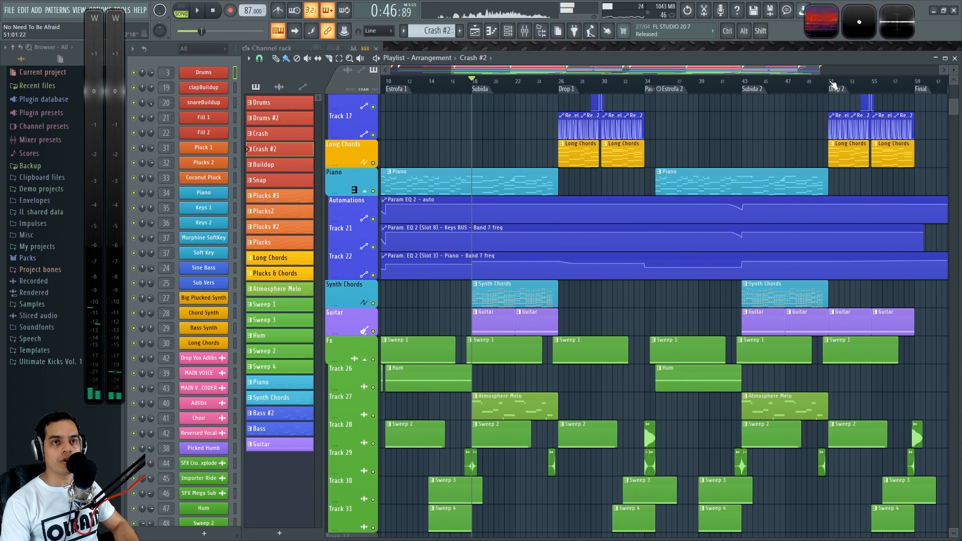
Play the start of Drop 2, toggling solo on the Guitar track, and stop playback
left_click_drag(839, 295, 700, 330)
scroll(700, 331, "up", 3)
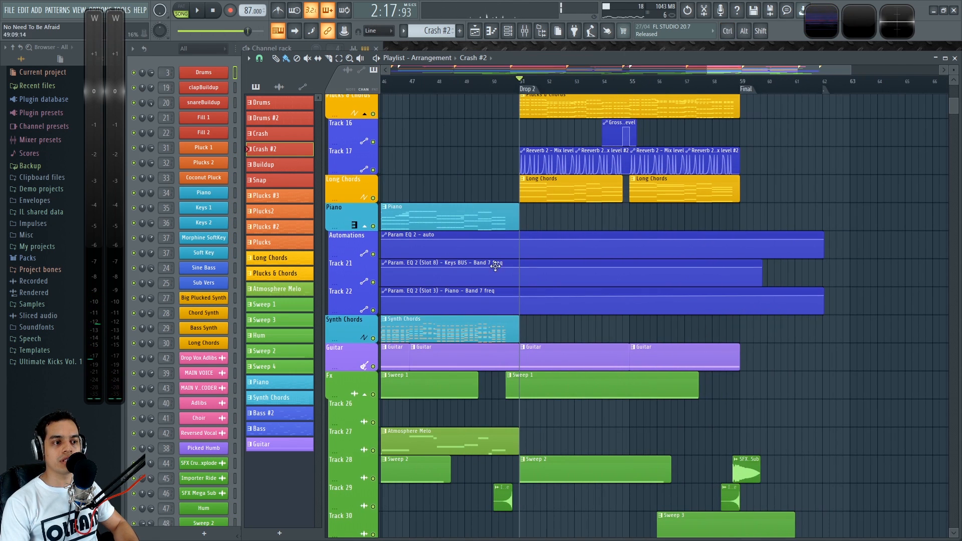
right_click(373, 367)
key("space")
right_click(374, 367)
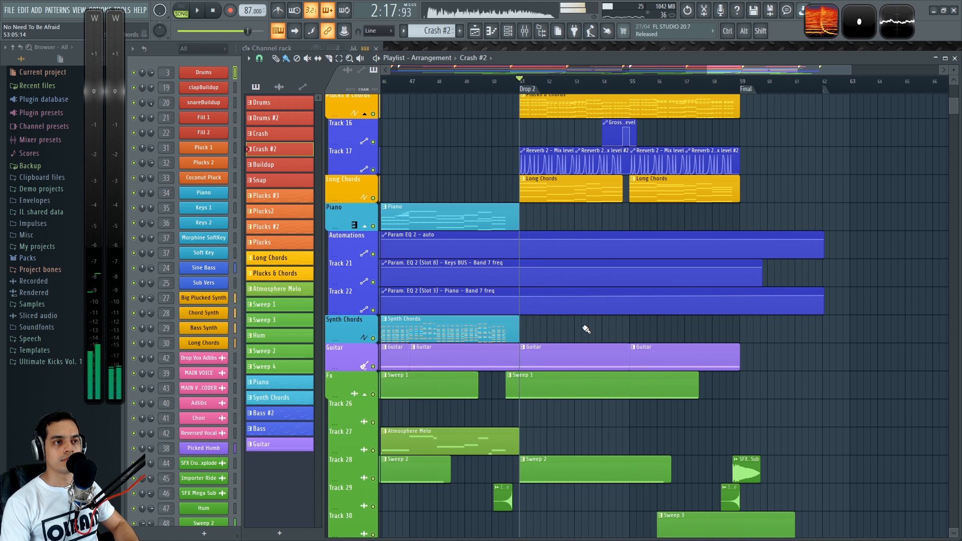
scroll(636, 338, "down", 5)
key("space")
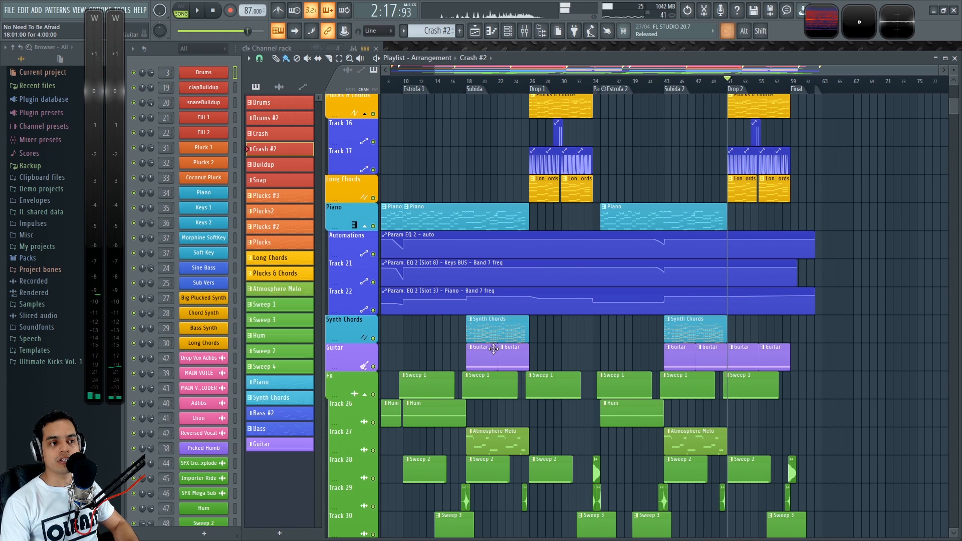
Play the start of Subida again to hear the guitar there, and stop playback
scroll(576, 346, "up", 4)
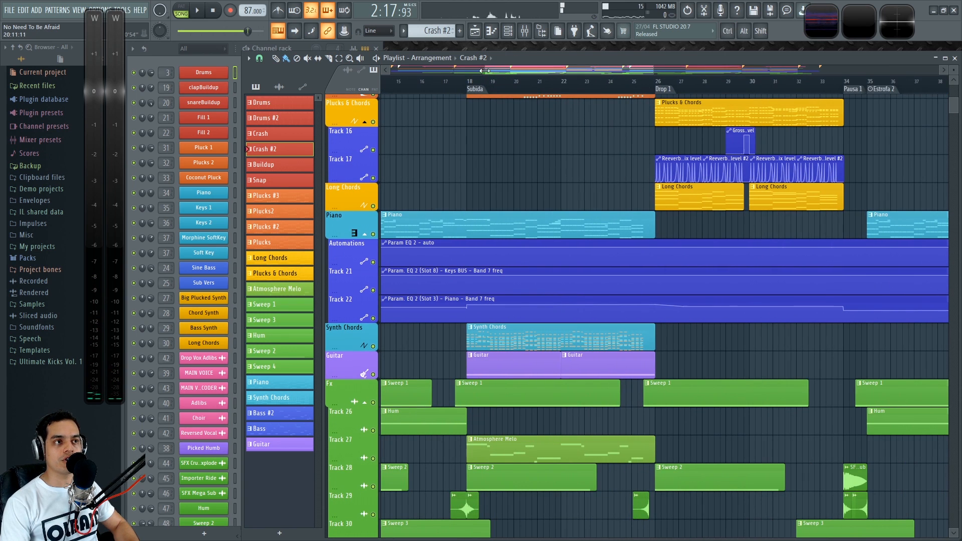
scroll(470, 193, "up", 2)
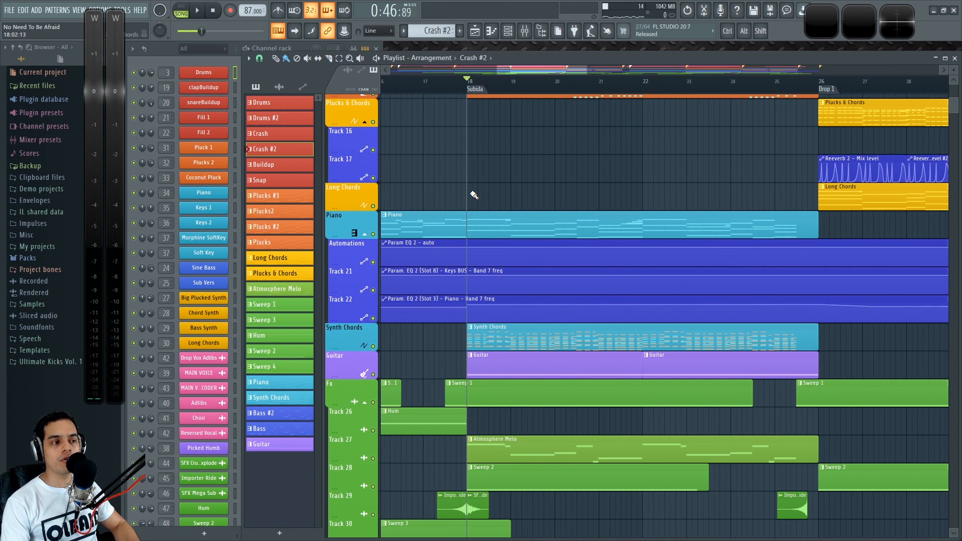
key("space")
key("space")
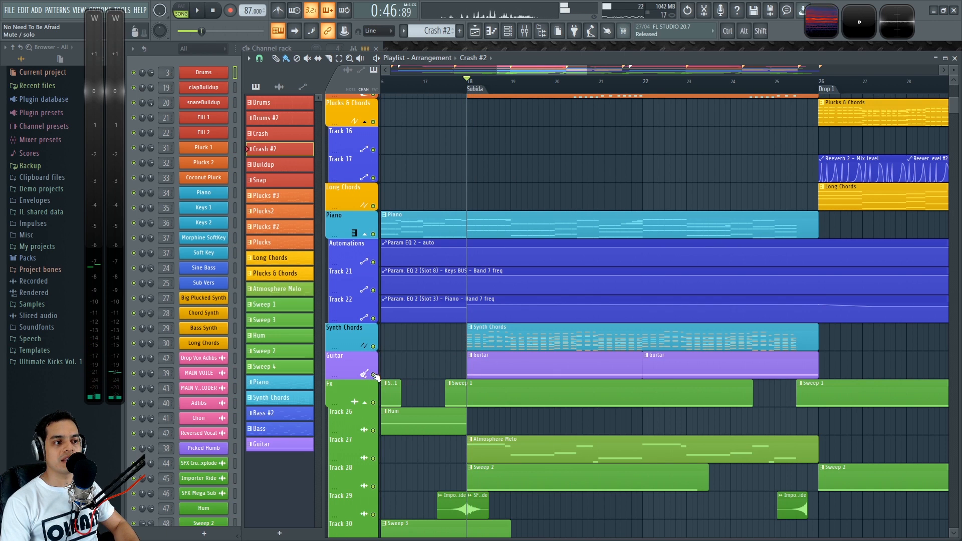
key("space")
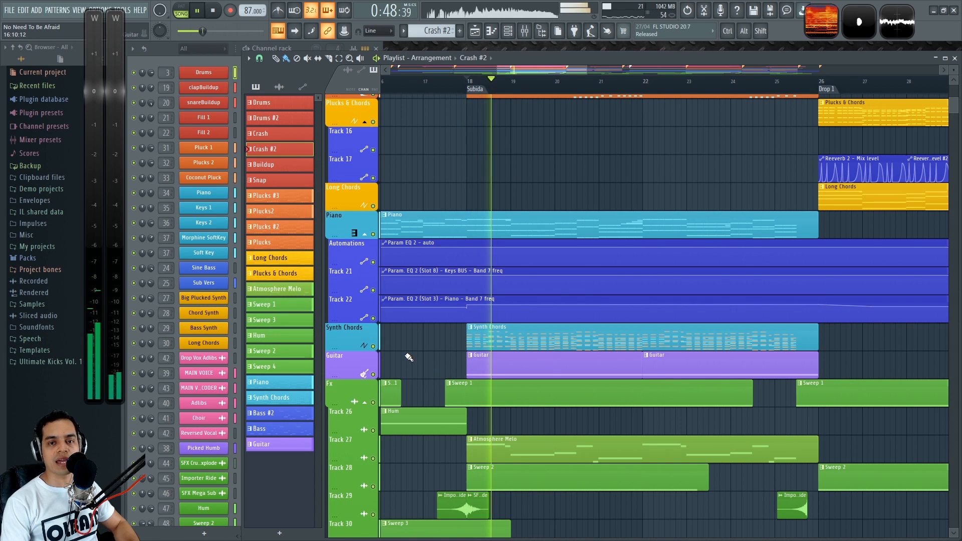
key("space")
Make the Guitar clip at the start of Drop 2 unique as Guitar #2 and delete the Guitar clip at bar 55
scroll(567, 337, "right", 10)
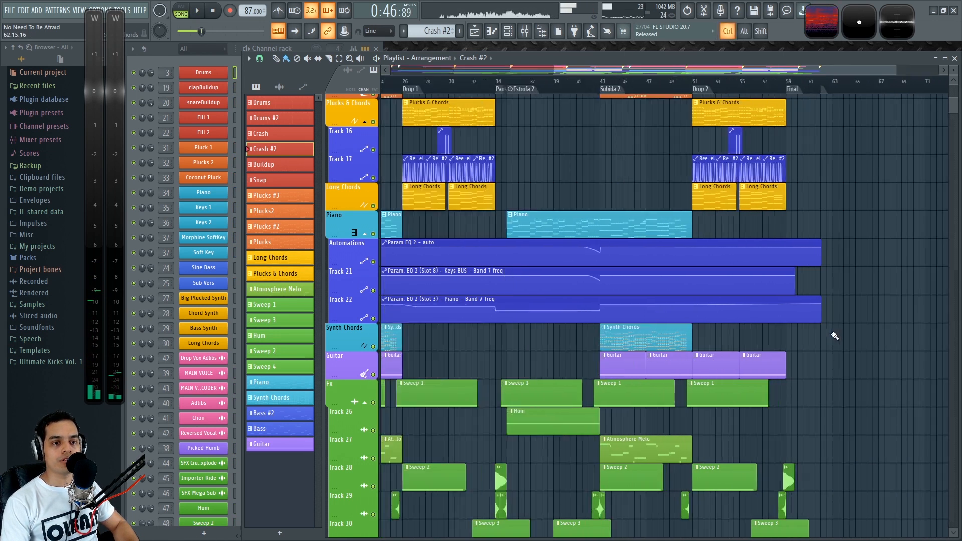
scroll(551, 350, "left", 1)
right_click(534, 368)
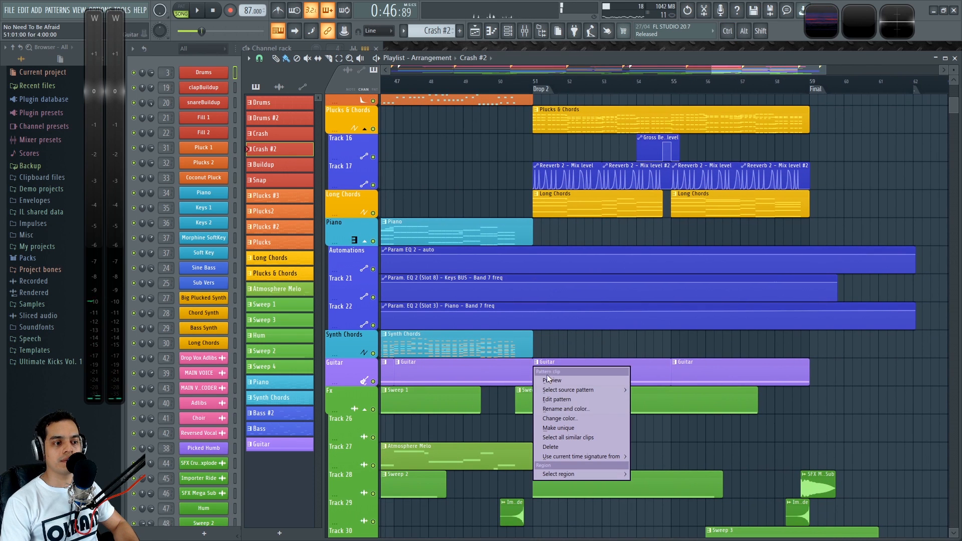
left_click(559, 429)
right_click(698, 372)
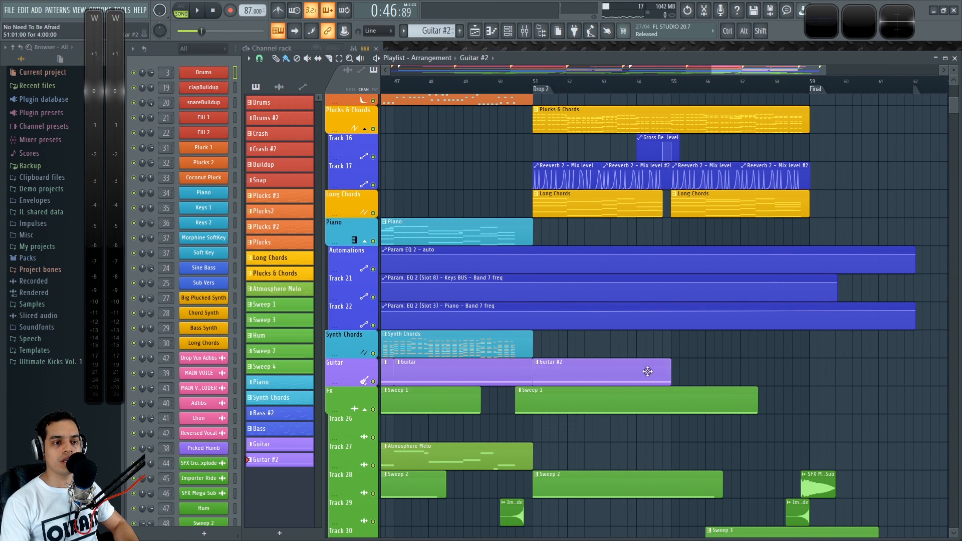
Raise the note velocity in Guitar #2's Picked Humb piano roll and place a second Guitar #2 clip at bar 55
double_click(612, 371)
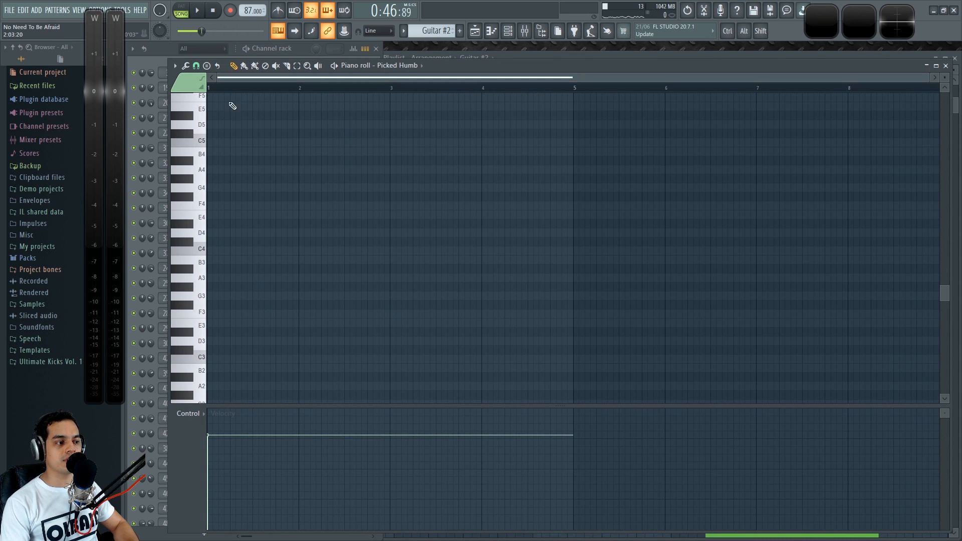
left_click_drag(223, 430, 217, 425)
key("space")
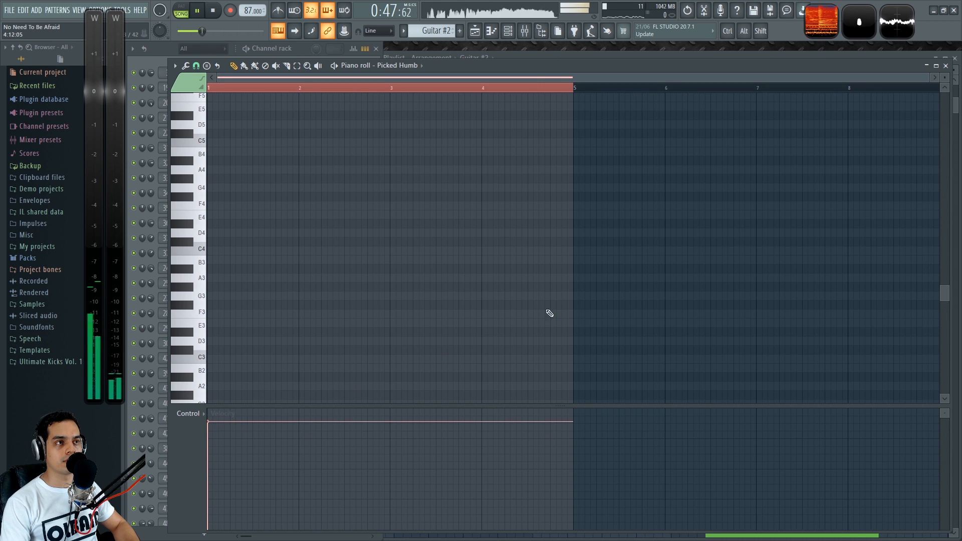
left_click(945, 66)
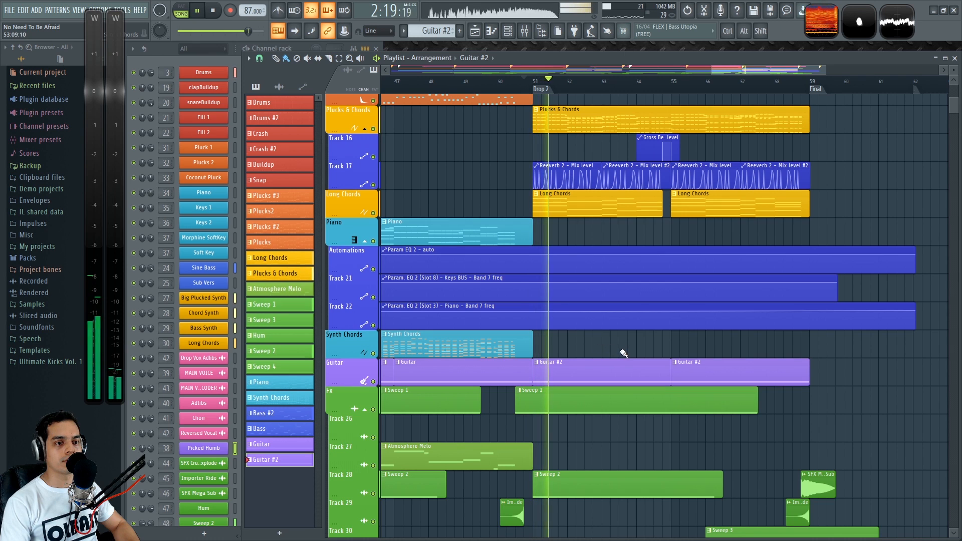
Play the start of Drop 2 to check the louder Guitar #2 in the full mix, and stop playback
scroll(538, 236, "up", 2)
left_click(529, 83)
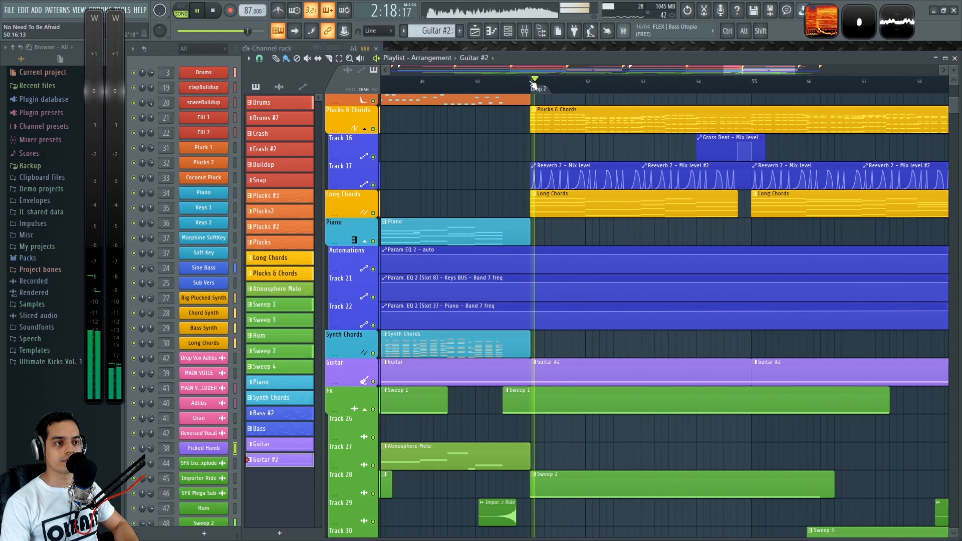
key("space")
Solo the Guitar track, play from bars 47 and 51 to compare Guitar with Guitar #2, and turn solo off
left_click(369, 381, "ctrl")
scroll(483, 364, "left", 2)
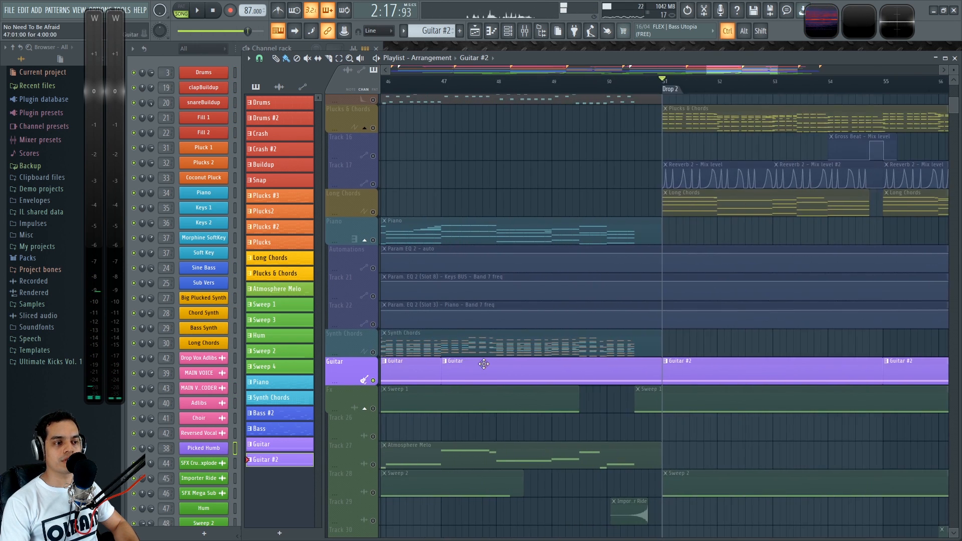
key("space")
left_click(443, 87)
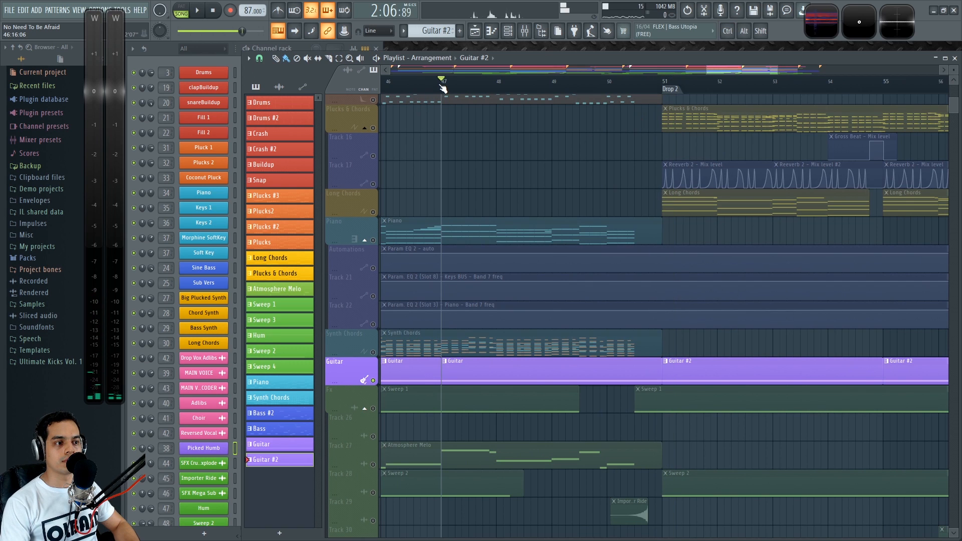
left_click(664, 81)
key("space")
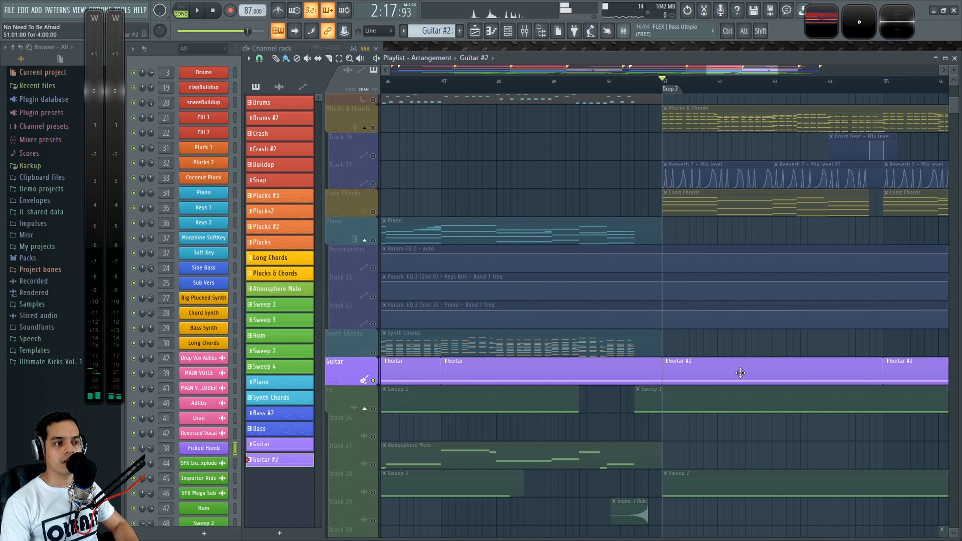
left_click(375, 353, "ctrl")
Examine how the tracks change between verses, buildups and drops, from the Guitar track up to the vocals
scroll(507, 187, "down", 6, "ctrl")
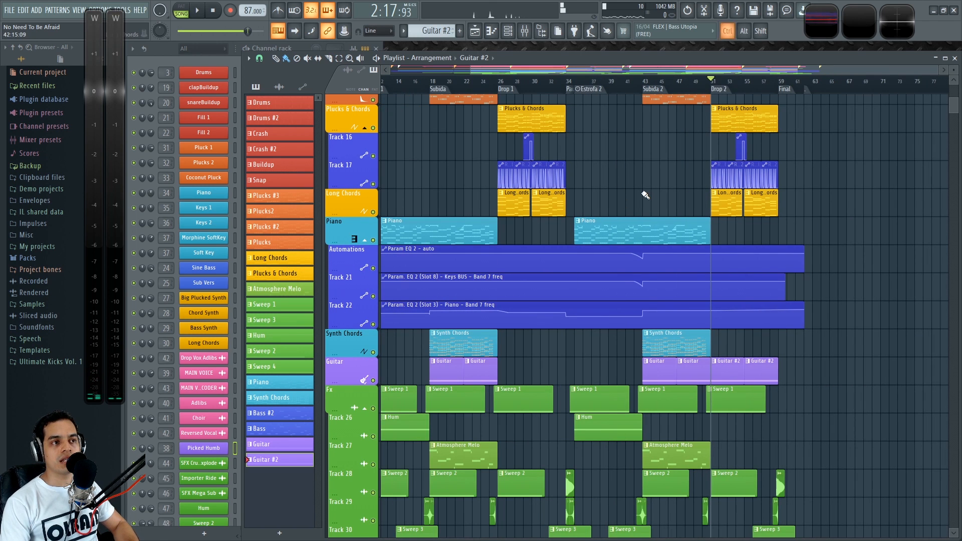
scroll(645, 195, "up", 5, "ctrl")
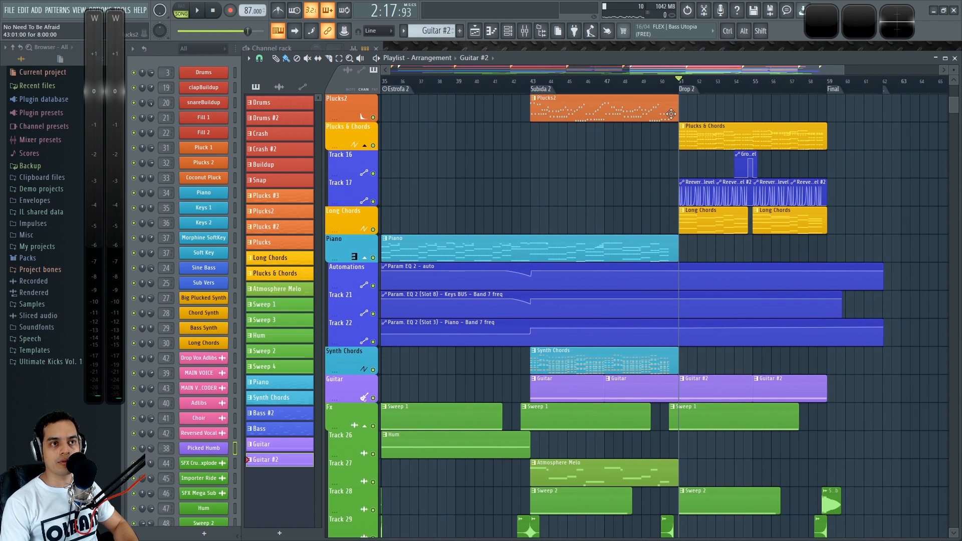
scroll(701, 106, "up", 4, "ctrl")
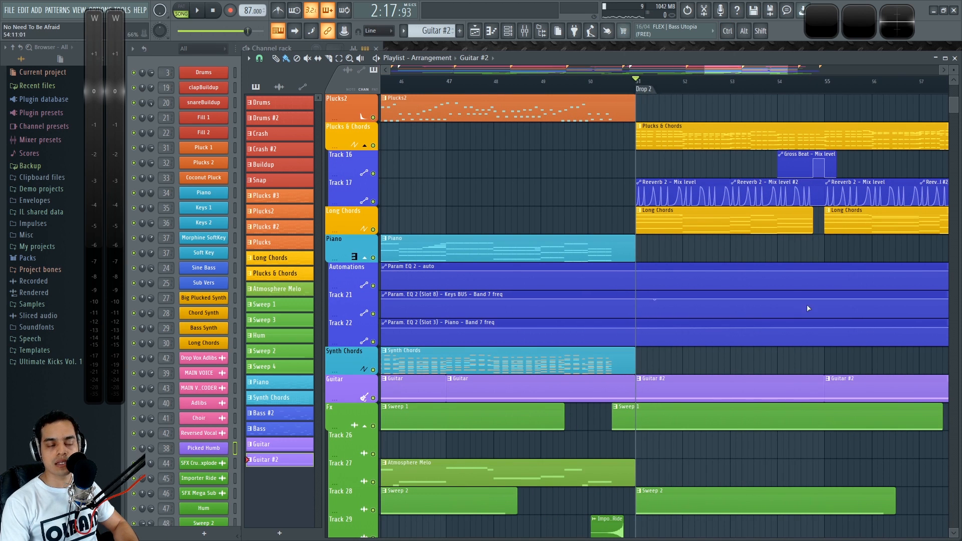
scroll(767, 362, "down", 4, "ctrl")
scroll(651, 310, "down", 5)
scroll(535, 254, "down", 2, "ctrl")
scroll(530, 280, "up", 5)
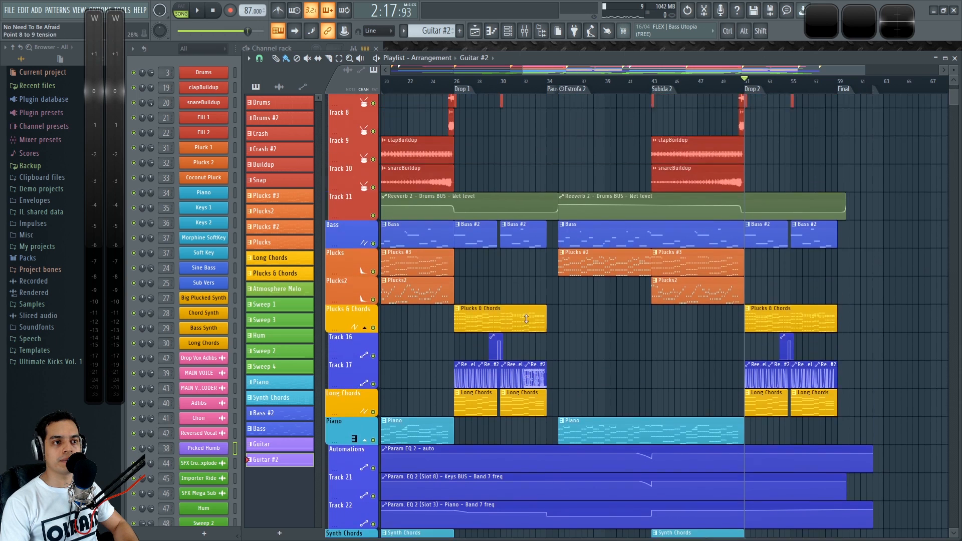
scroll(526, 318, "up", 4)
scroll(539, 268, "down", 2, "ctrl")
scroll(456, 261, "up", 3)
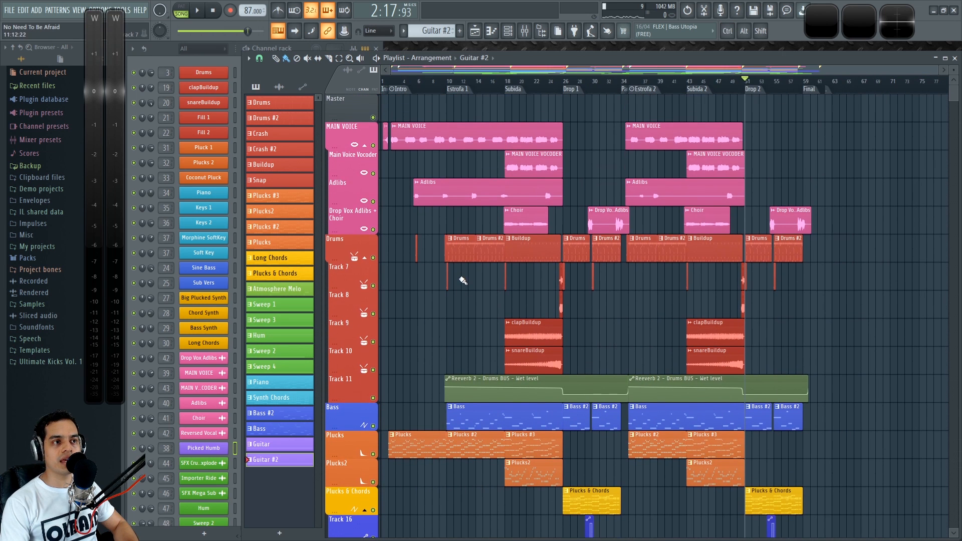
Play the start of Estrofa 1 from bar 10, open the mixer, and stop playback
scroll(478, 309, "up", 2, "ctrl")
left_click(432, 82)
key("space")
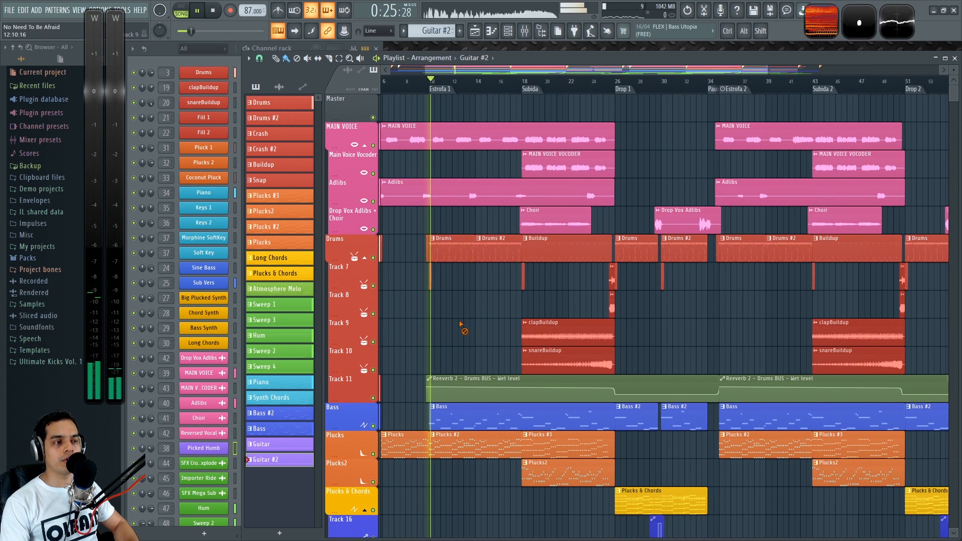
scroll(437, 334, "up", 3, "ctrl")
scroll(457, 305, "up", 2, "ctrl")
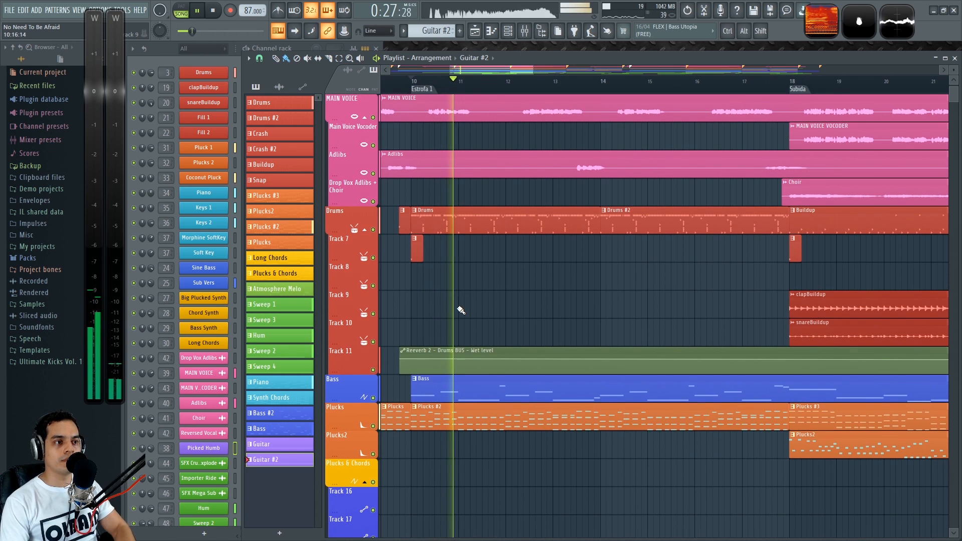
key("F9")
key("space")
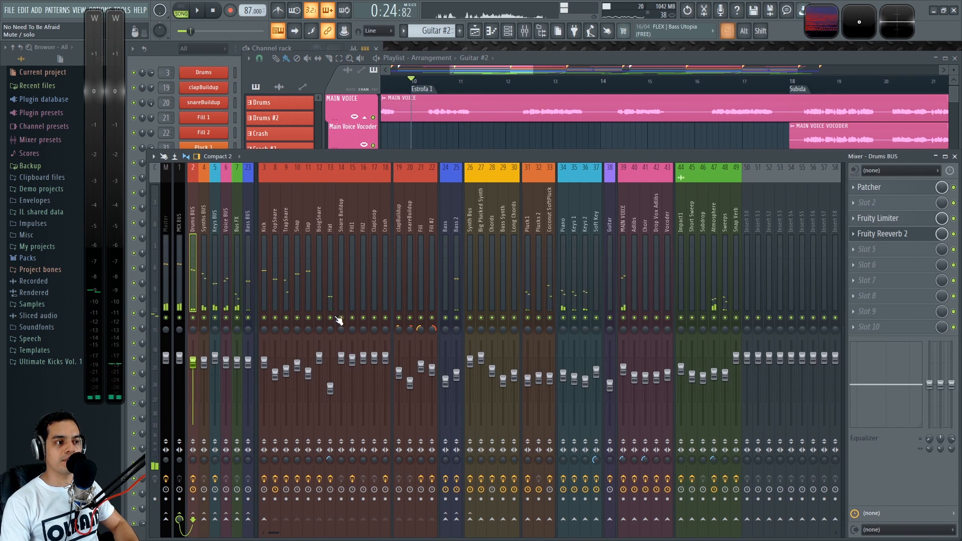
Solo the Hat mixer track, play Estrofa 1 from bar 10 and browse the plugin choices for the Hat's second effect slot
right_click(332, 317)
key("space")
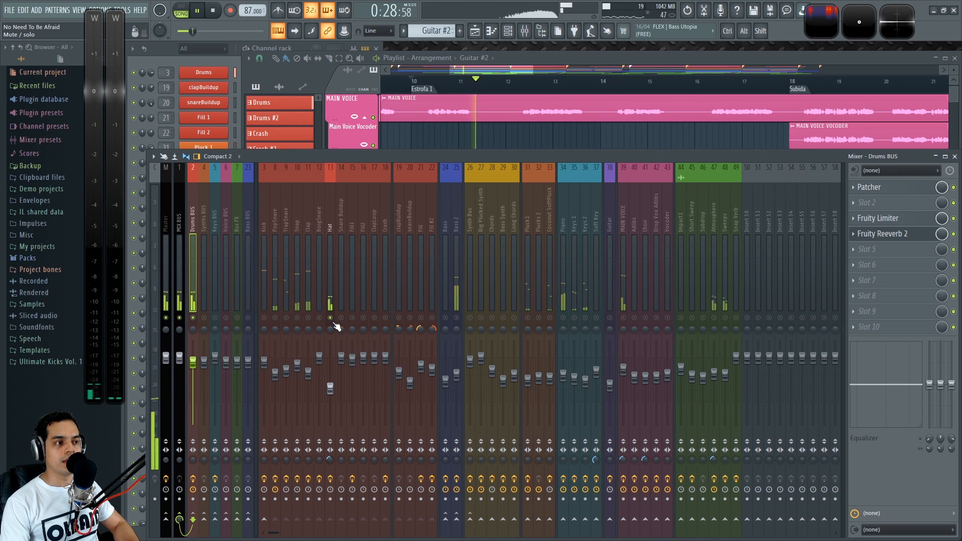
left_click(329, 221)
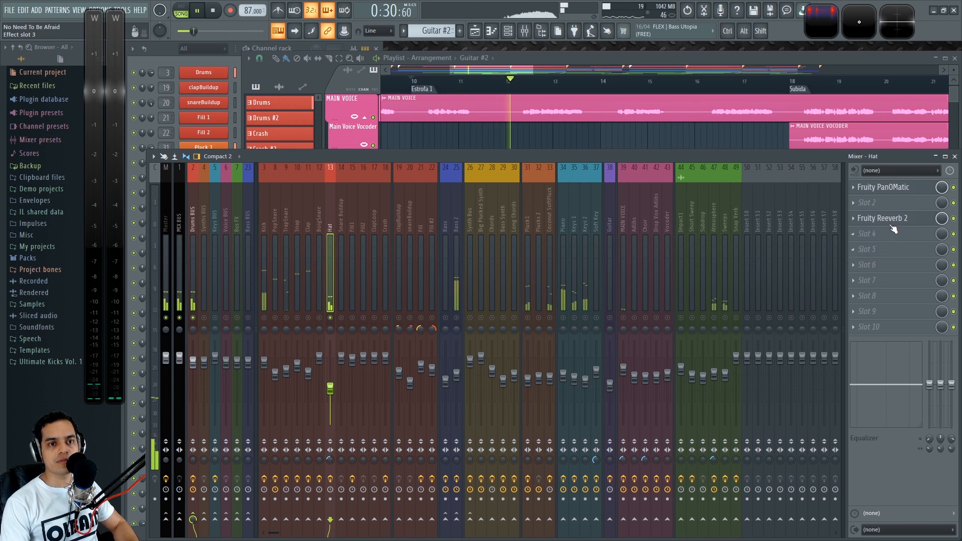
left_click(862, 204)
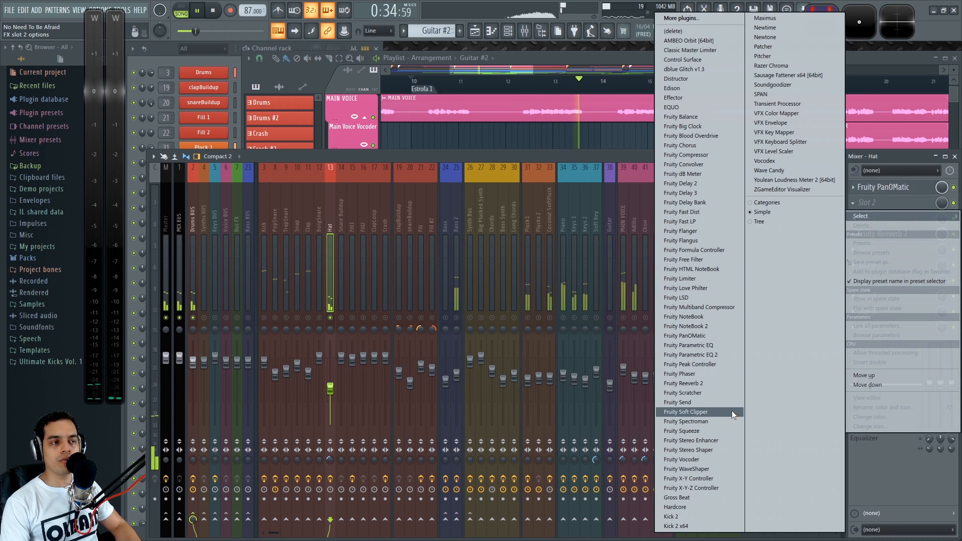
left_click(607, 145)
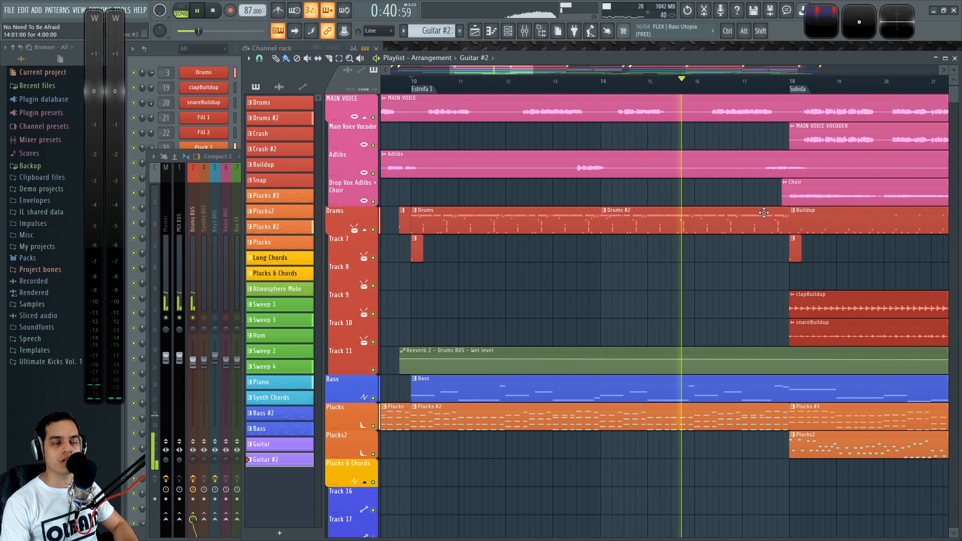
Follow the soloed Hat through Estrofa 1 into Subida, turn solo off to hear the full buildup, and stop playback
scroll(828, 268, "down", 2)
scroll(651, 275, "up", 3)
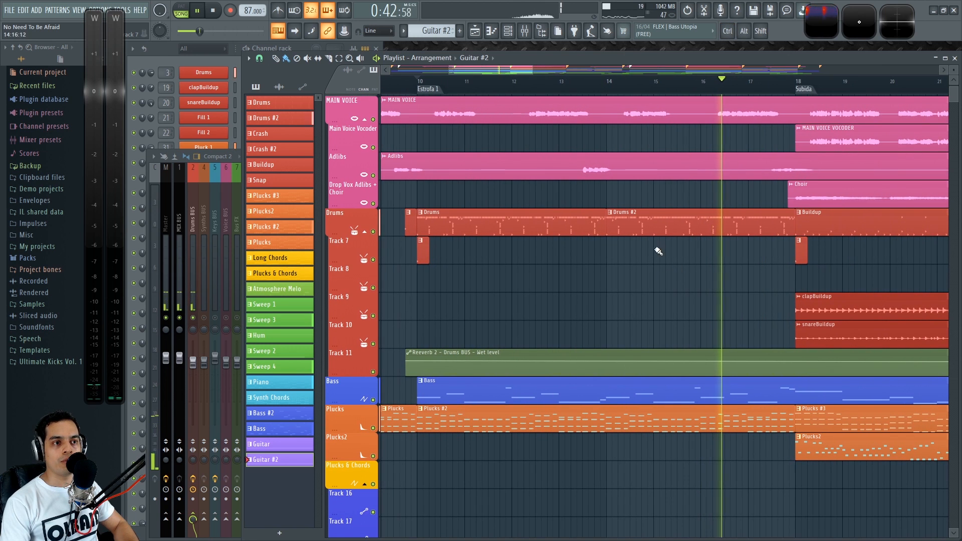
key("F9")
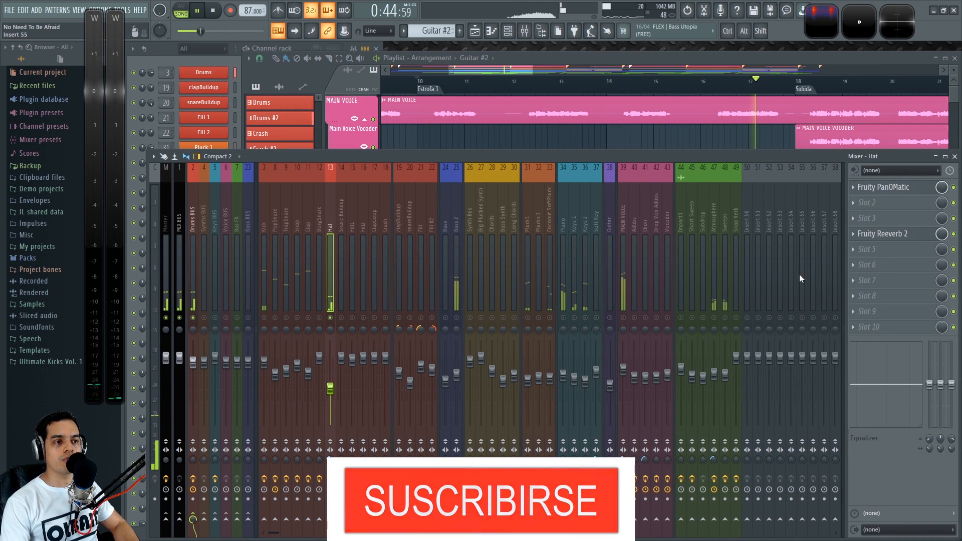
key("F9")
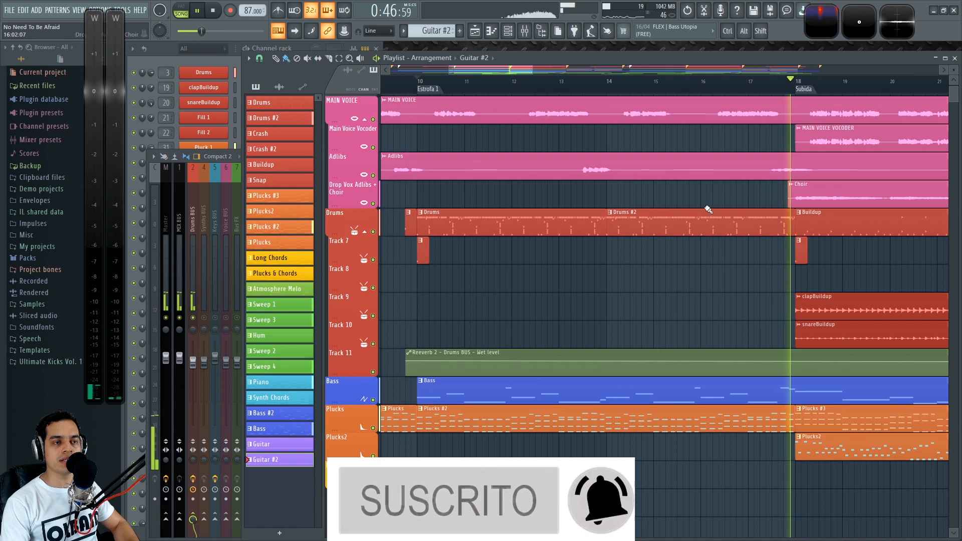
scroll(708, 269, "down", 2)
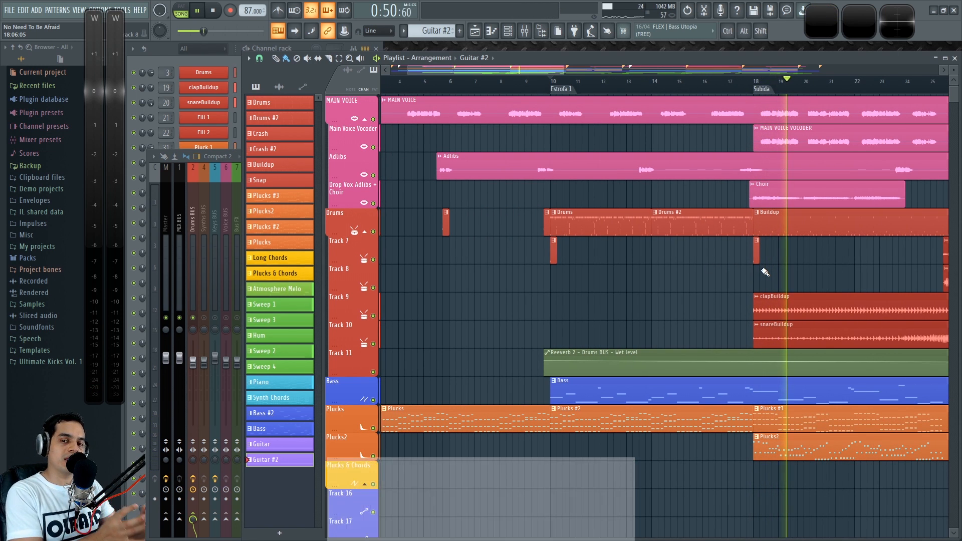
left_click_drag(781, 273, 483, 296)
key("F9")
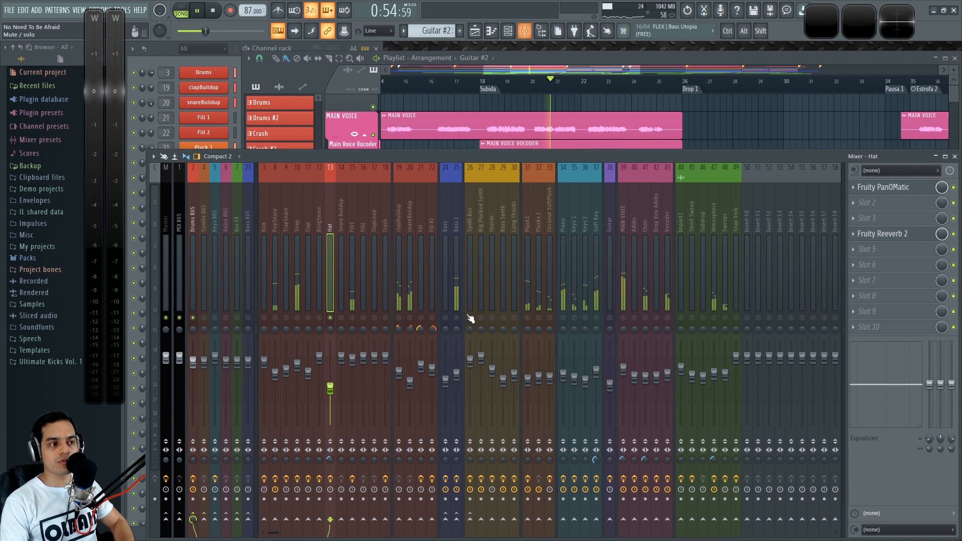
key("F9")
scroll(543, 300, "up", 2, "ctrl")
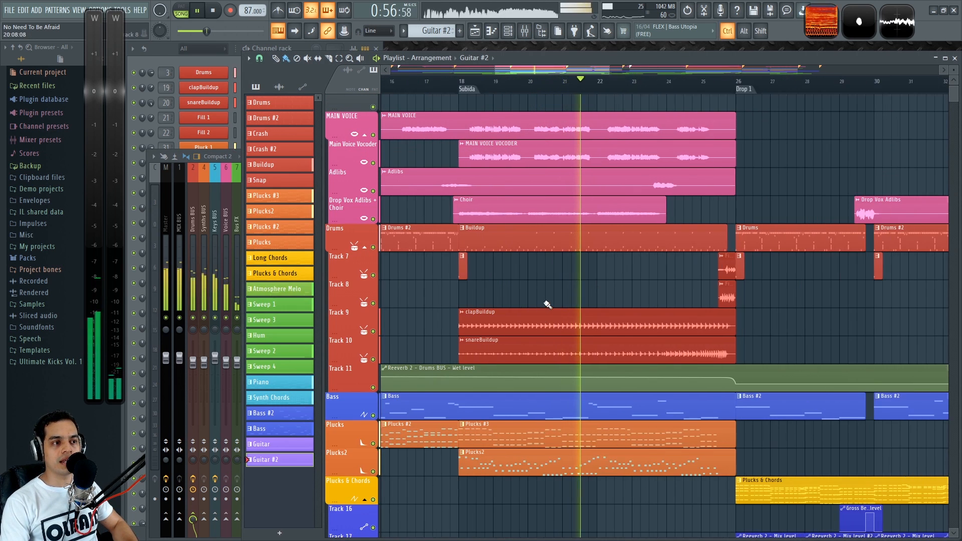
key("space")
Select the Subida section from bar 18 to bar 26 and review its tracks from bar 18
scroll(636, 300, "up", 1)
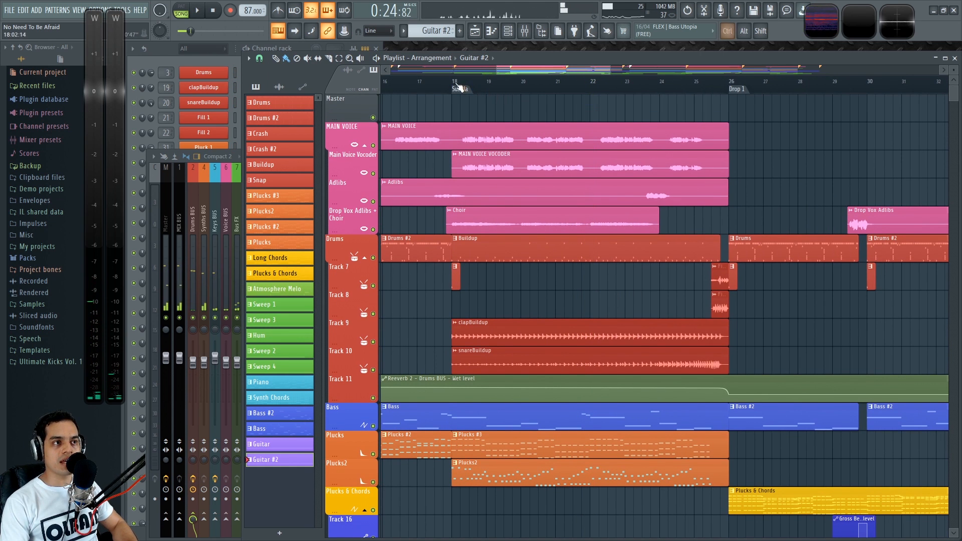
left_click_drag(458, 86, 732, 105, "ctrl")
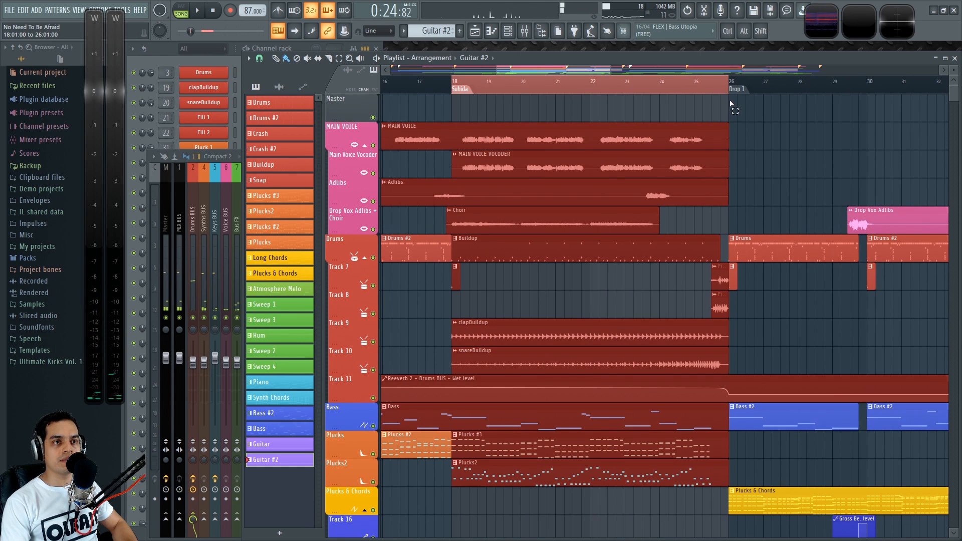
left_click(603, 296, "ctrl")
scroll(613, 280, "down", 4)
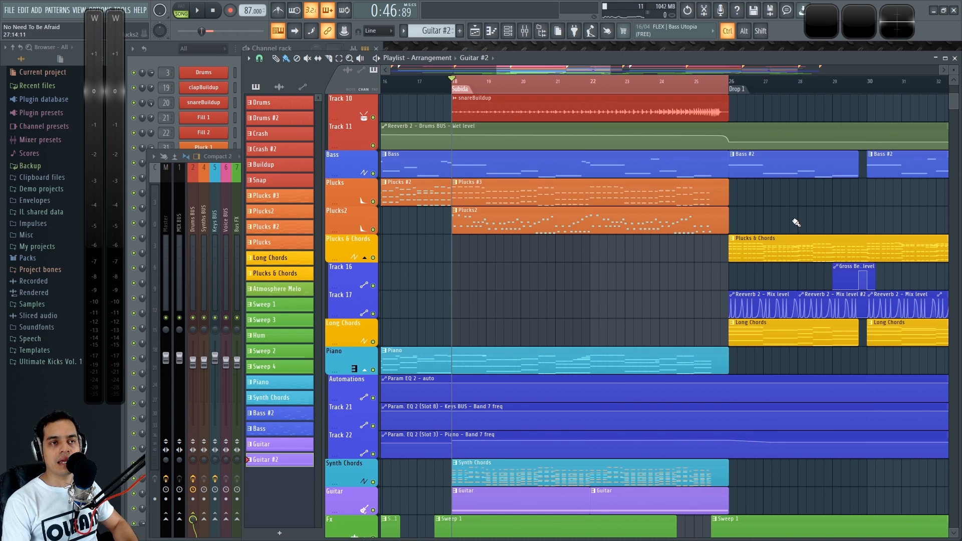
scroll(761, 240, "up", 4)
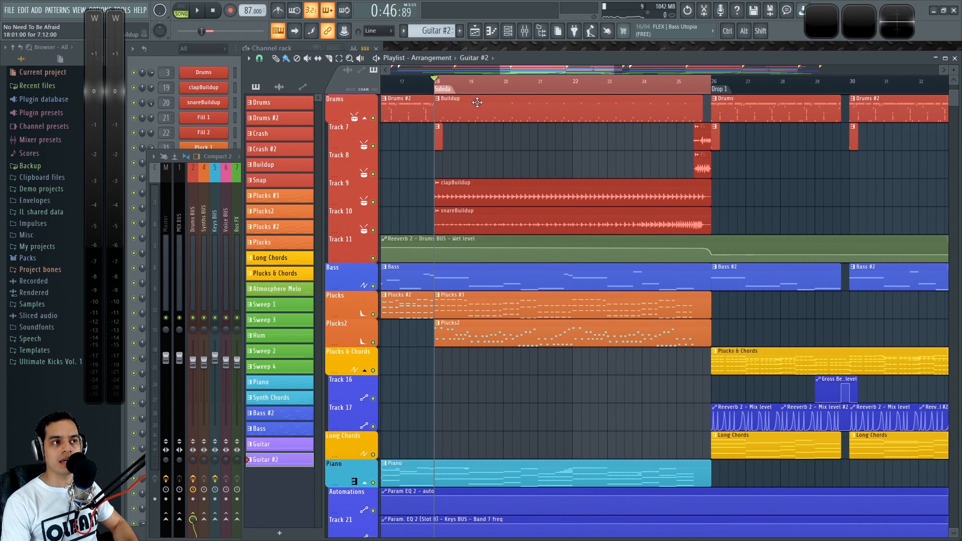
Select bars 18 to 30, play Subida from its start and from bar 24 into Drop 1, and stop playback
left_click_drag(437, 89, 827, 154)
scroll(772, 202, "up", 5)
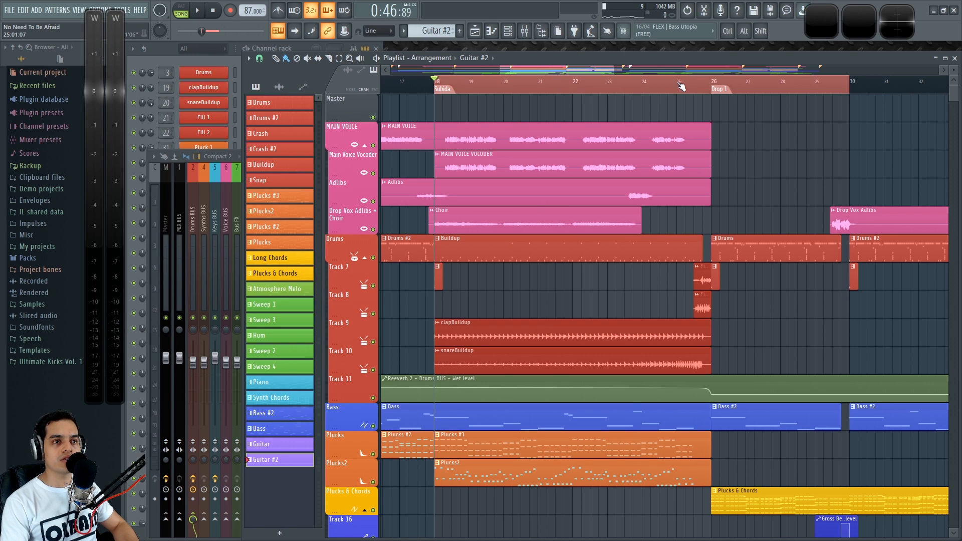
key("space")
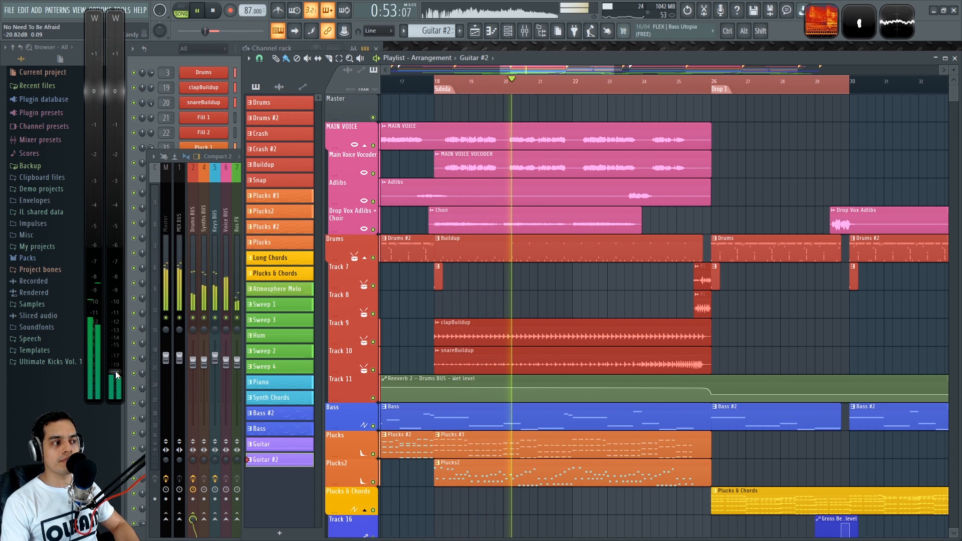
left_click(650, 86)
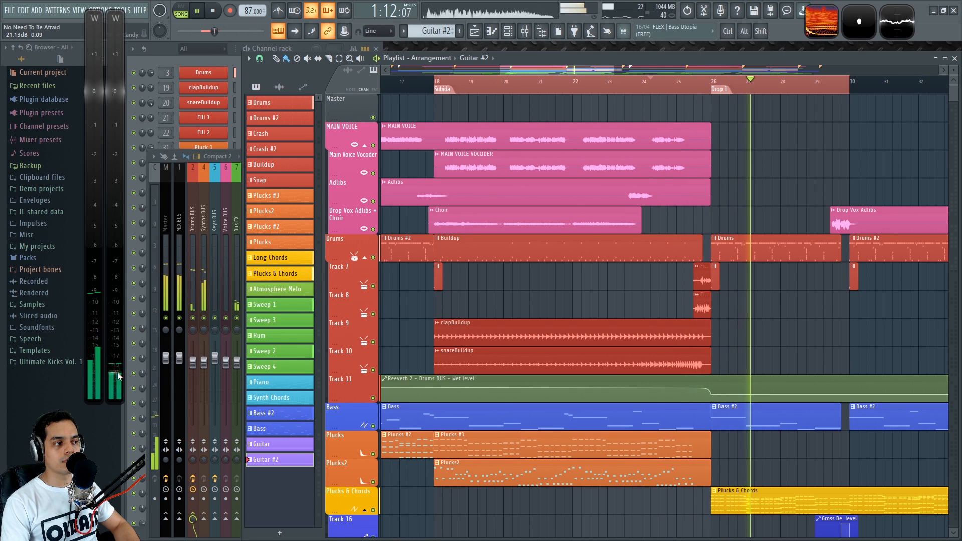
key("space")
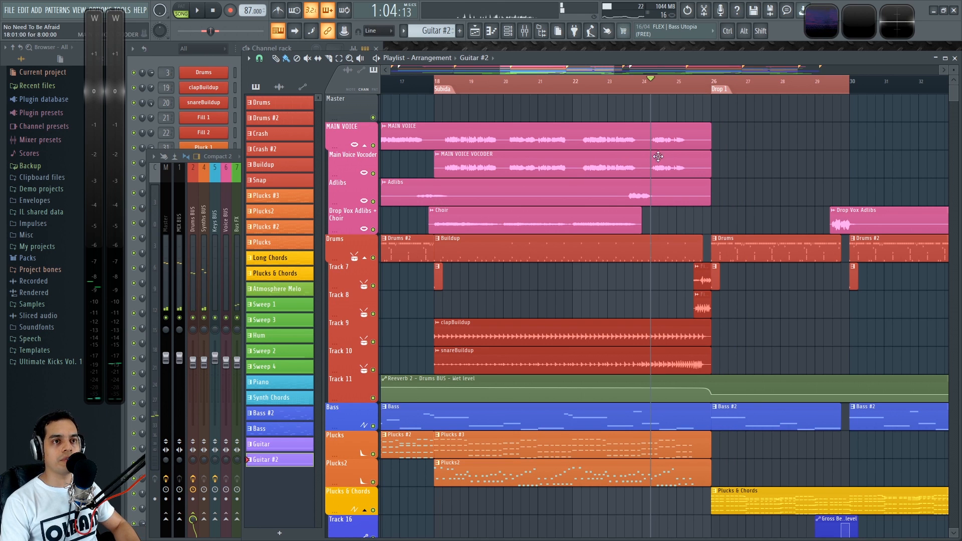
Play from bar 24 with the mixer open, check the Drums BUS and Synths BUS effects, and select the MIX BUS
scroll(463, 106, "up", 2, "ctrl")
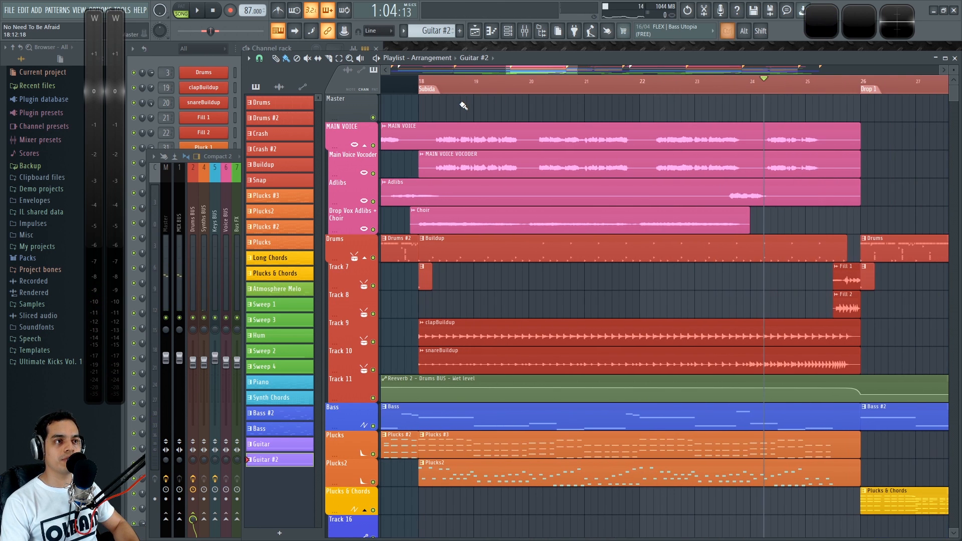
key("F9")
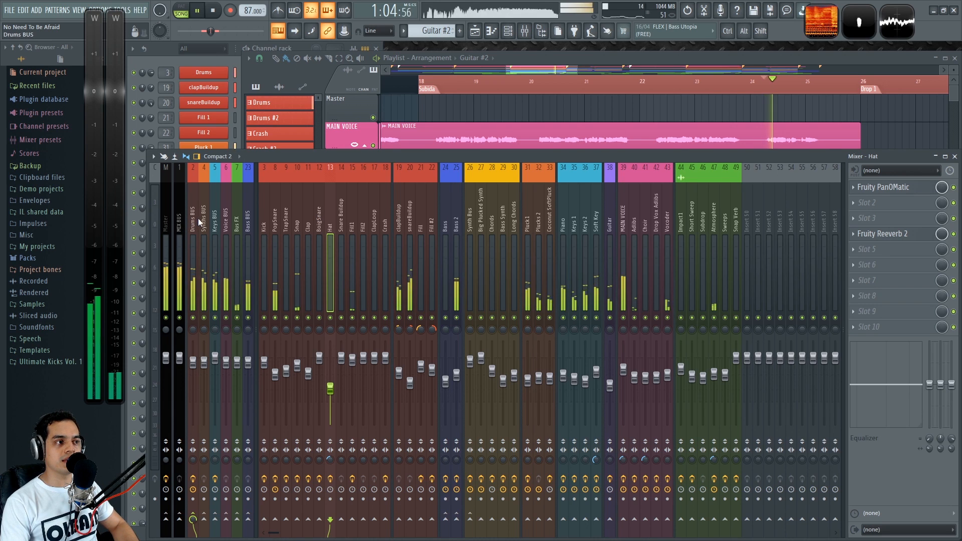
left_click(197, 223)
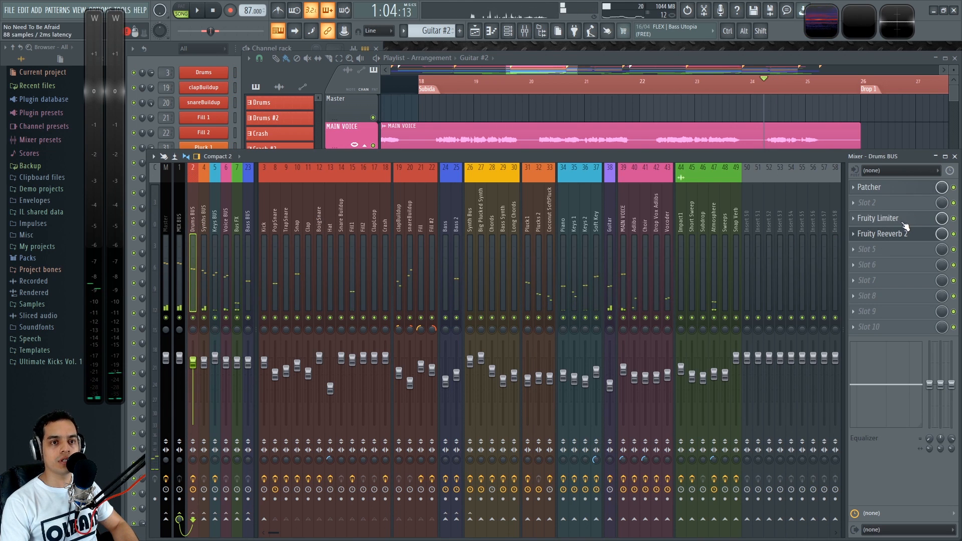
key("space")
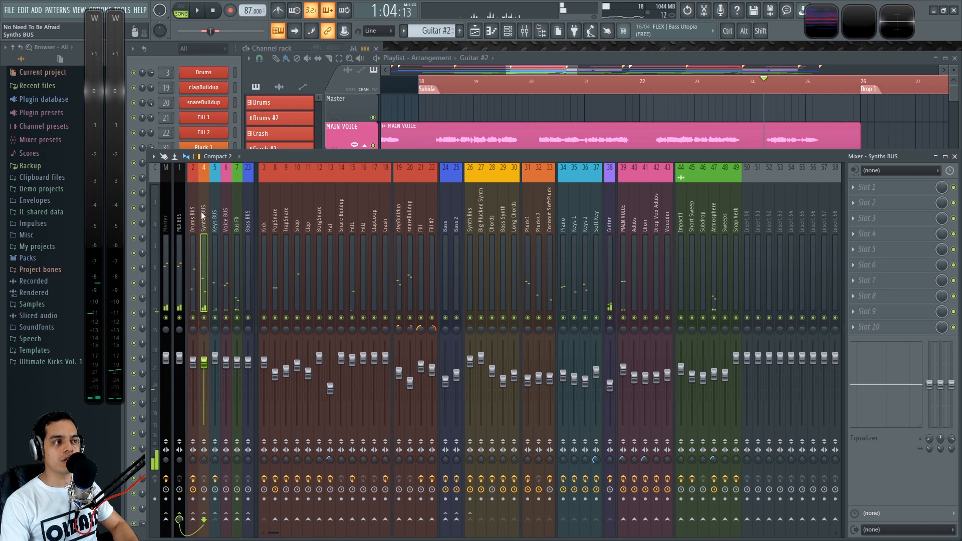
left_click(179, 219)
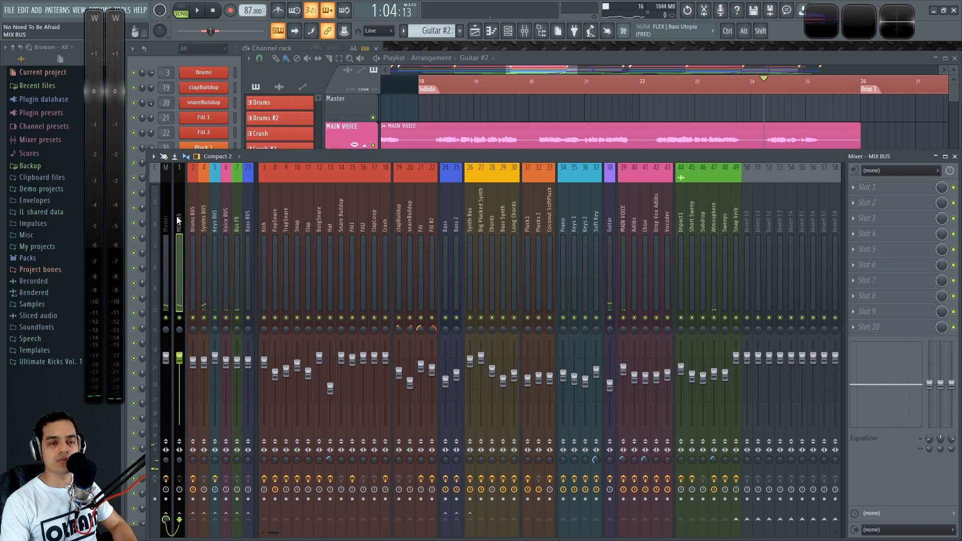
Examine the arrangement between the Subida buildup and the start of Drop 1 in the playlist
right_click(689, 114)
scroll(758, 224, "down", 2)
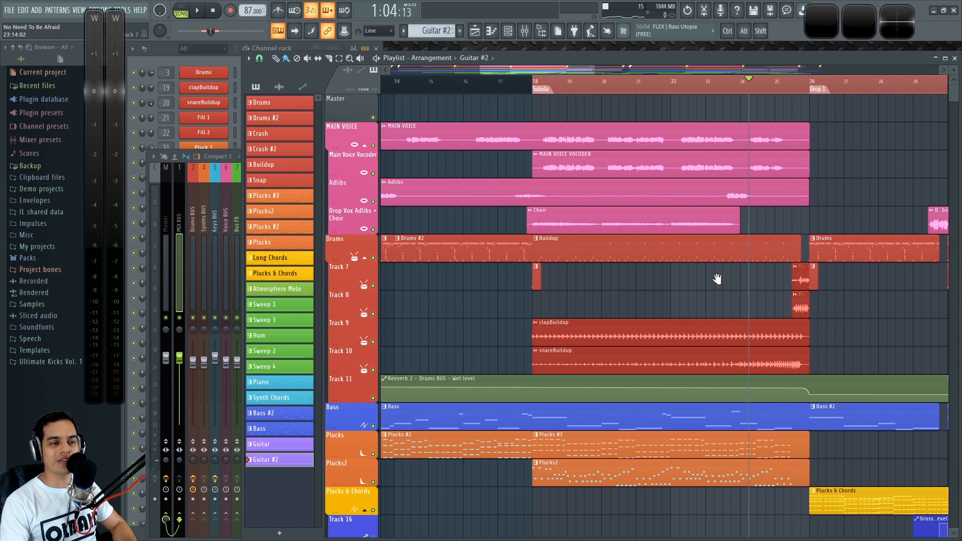
left_click_drag(727, 274, 629, 305)
scroll(624, 304, "up", 3)
left_click_drag(537, 300, 580, 310)
scroll(563, 306, "down", 2)
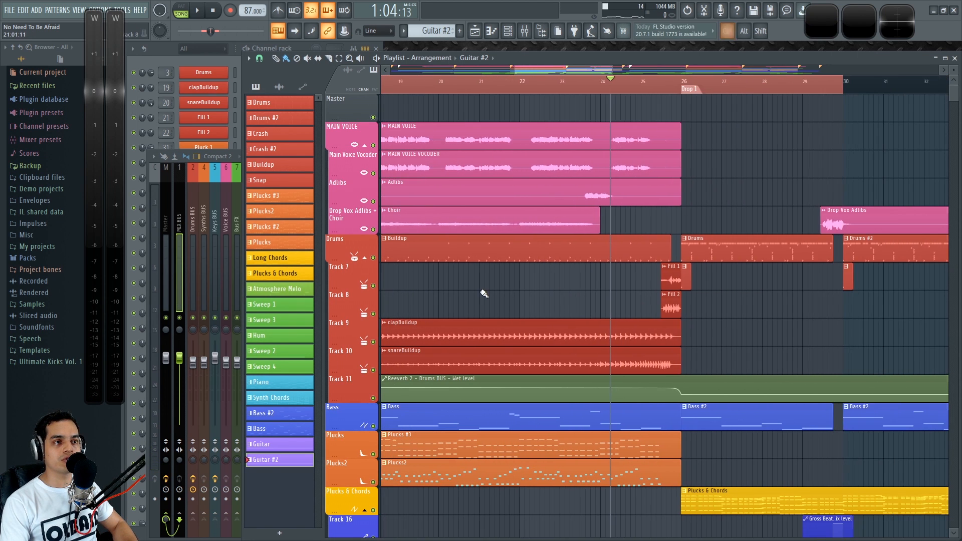
left_click_drag(486, 293, 508, 299)
Load Fruity Parametric EQ 2 in the first effect slot of the MIX BUS
left_click(179, 206)
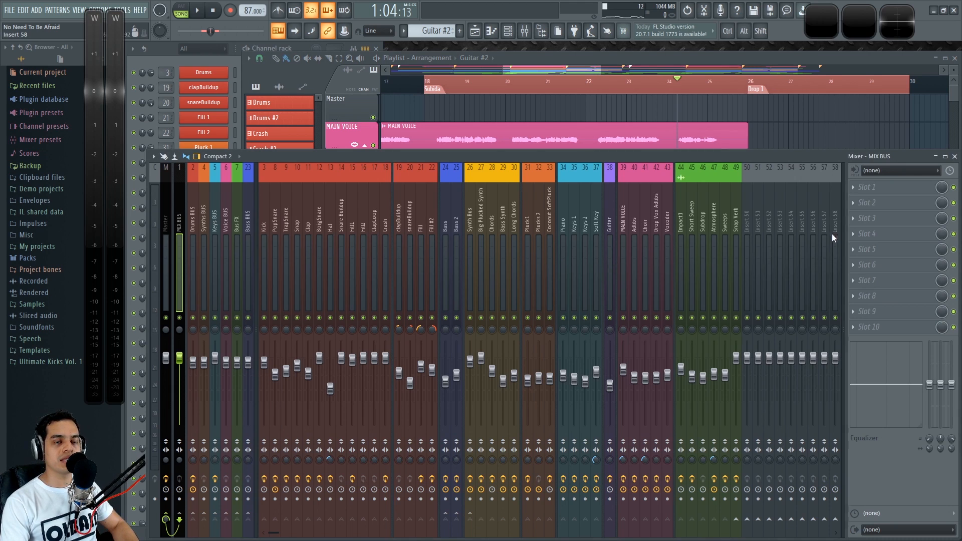
left_click(856, 191)
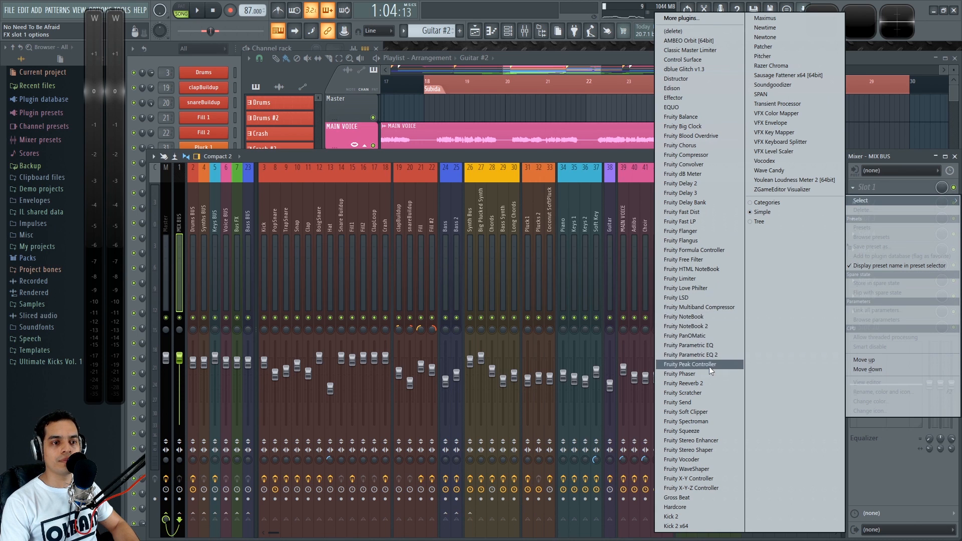
left_click(714, 355)
left_click_drag(378, 145, 440, 146)
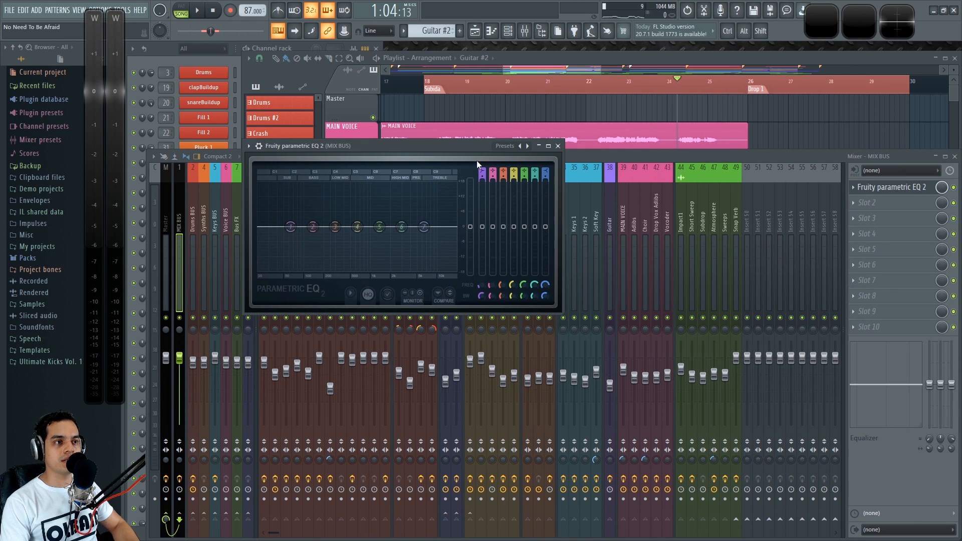
Make band 1 of the MIX BUS EQ a high-pass filter, lower its frequency to the minimum, and audition it from bar 24
mouse_move(482, 172)
left_mouse_down()
mouse_move(482, 181)
mouse_move(480, 168)
left_mouse_up()
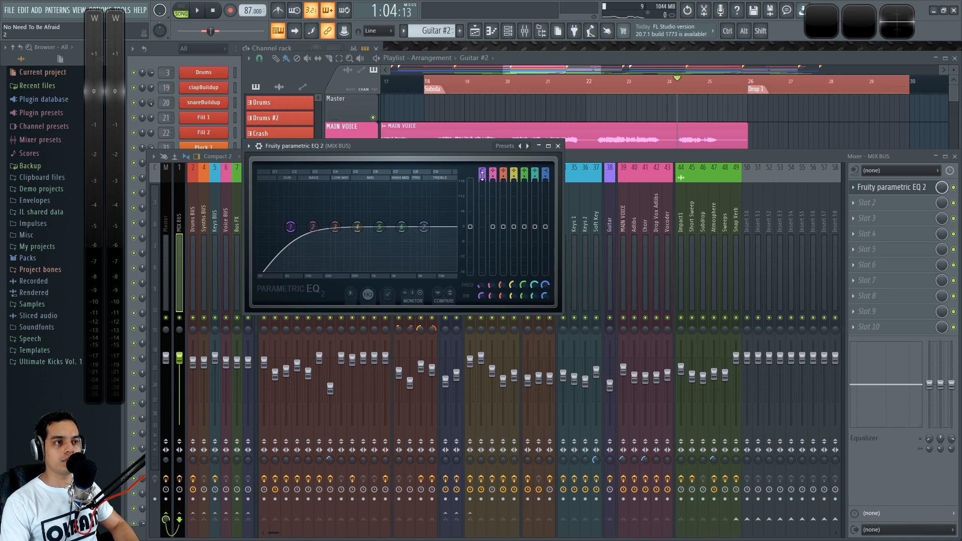
left_click_drag(479, 285, 479, 296)
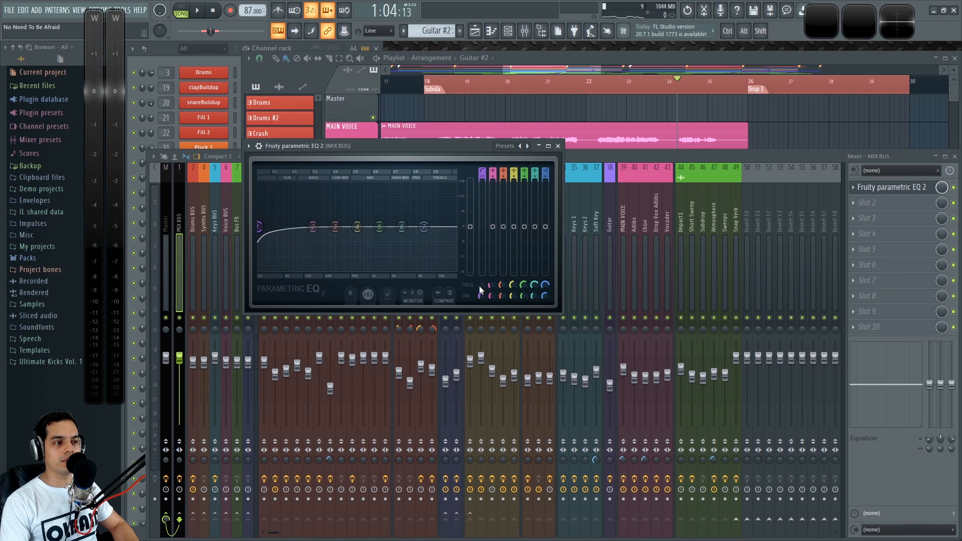
key("space")
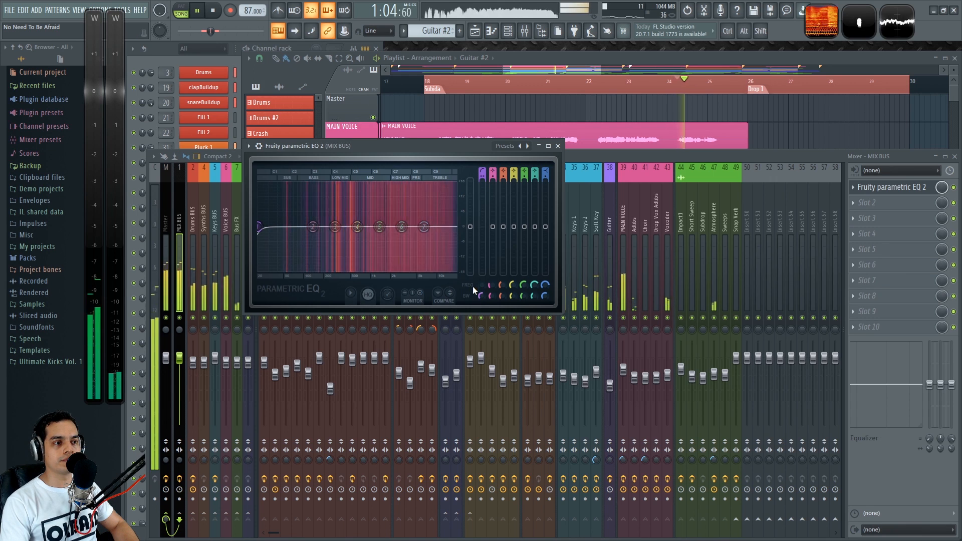
mouse_move(478, 286)
left_mouse_down()
mouse_move(478, 253)
mouse_move(480, 286)
left_mouse_up()
key("space")
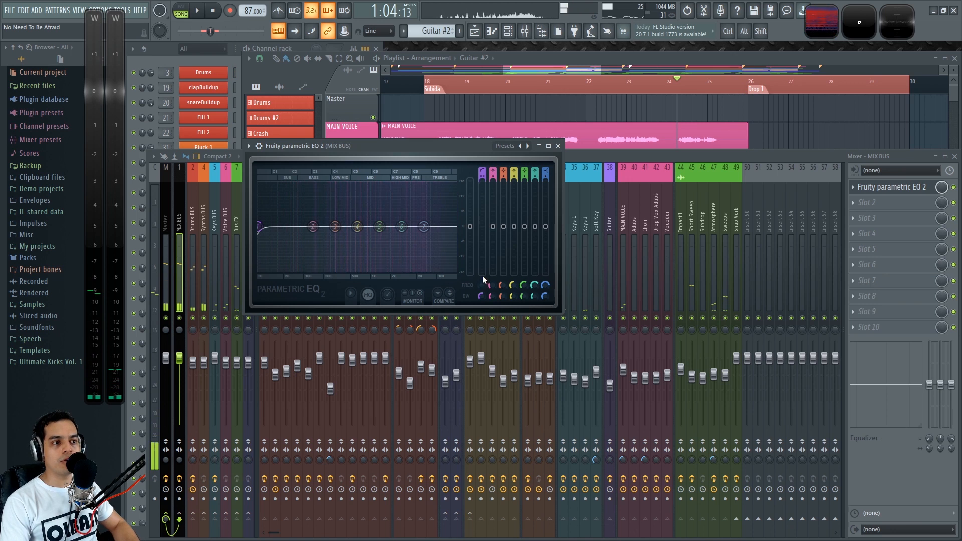
Create an automation clip for the MIX BUS EQ's band 1 frequency across bars 22 to 27
left_click(750, 107)
left_click_drag(552, 90, 751, 106)
key("F9")
left_click(897, 187)
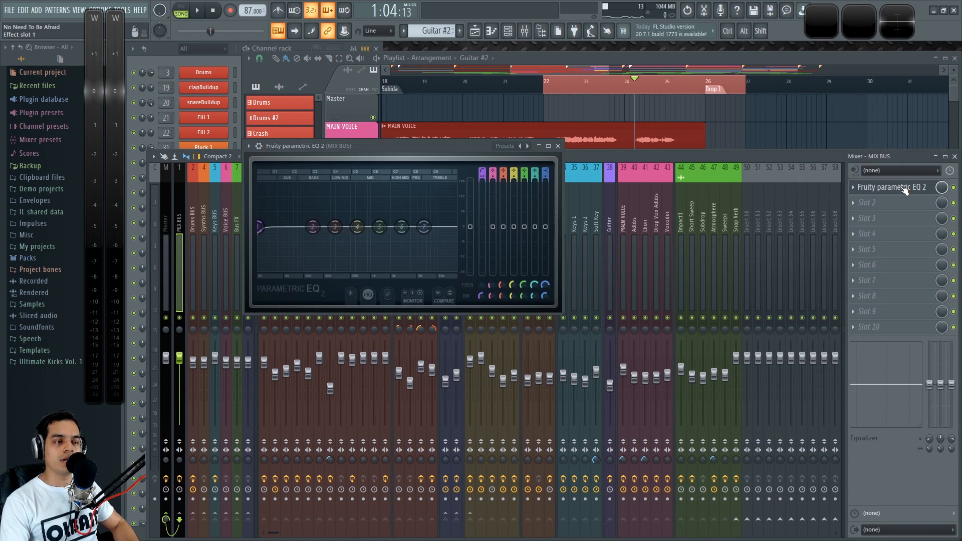
right_click(480, 289)
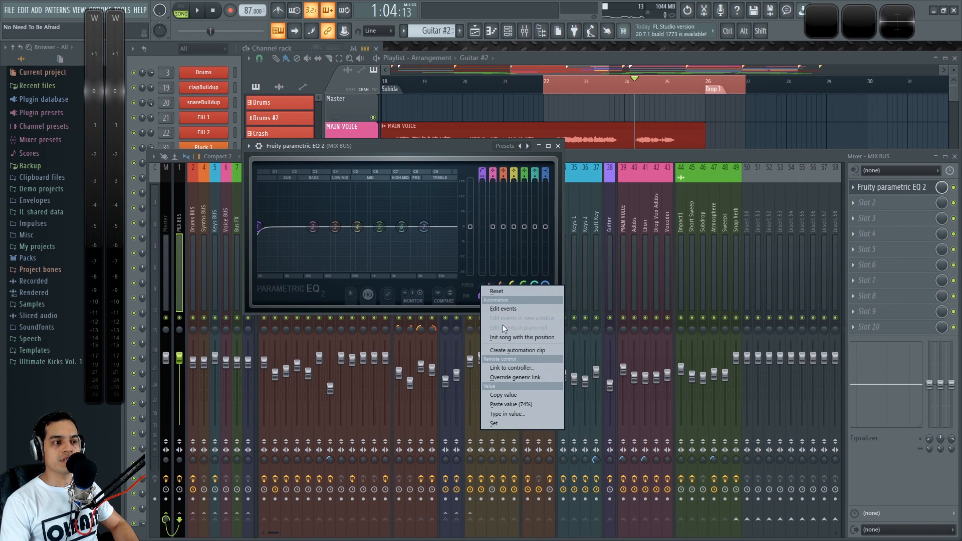
left_click(510, 351)
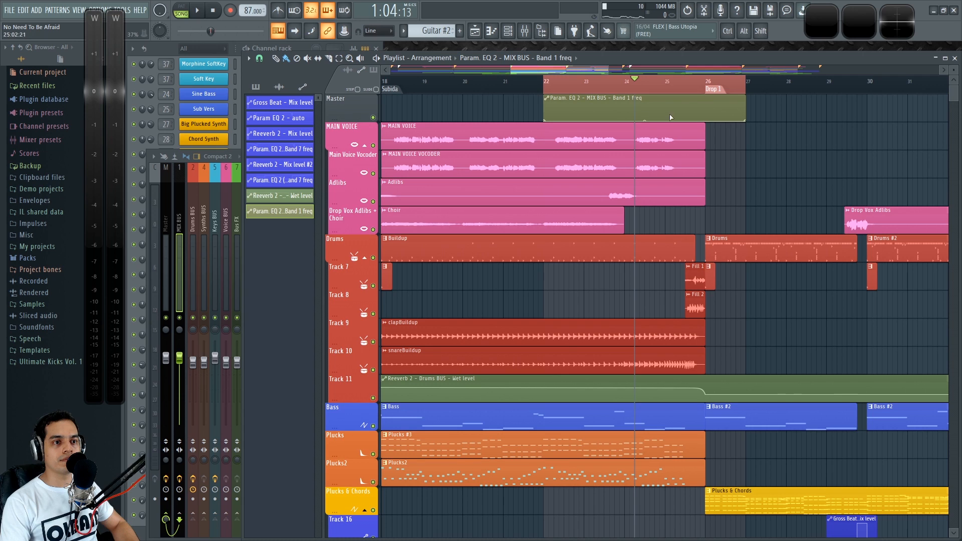
Shape the MIX BUS band 1 frequency clip to peak at bar 25, with its end value copied onto a point at bar 26
scroll(663, 118, "up", 2)
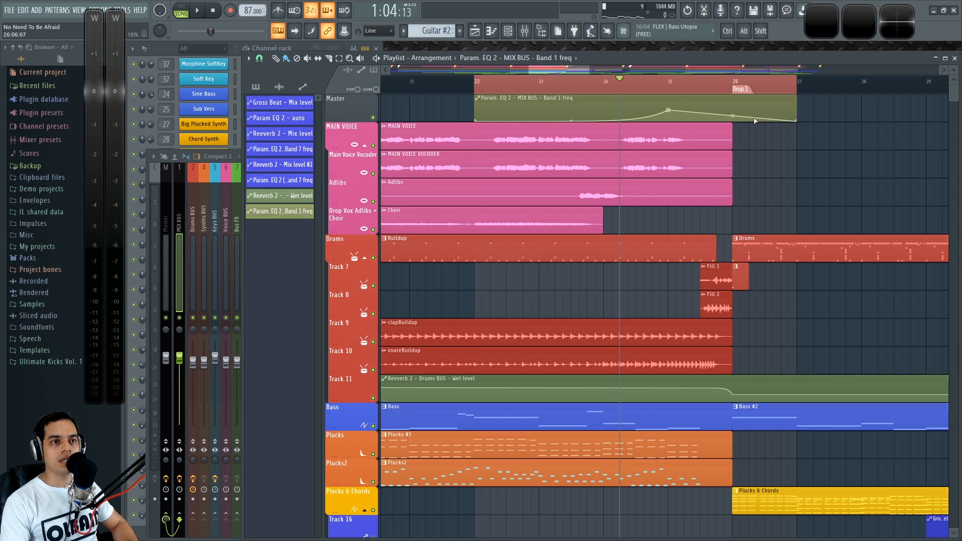
right_click(797, 120)
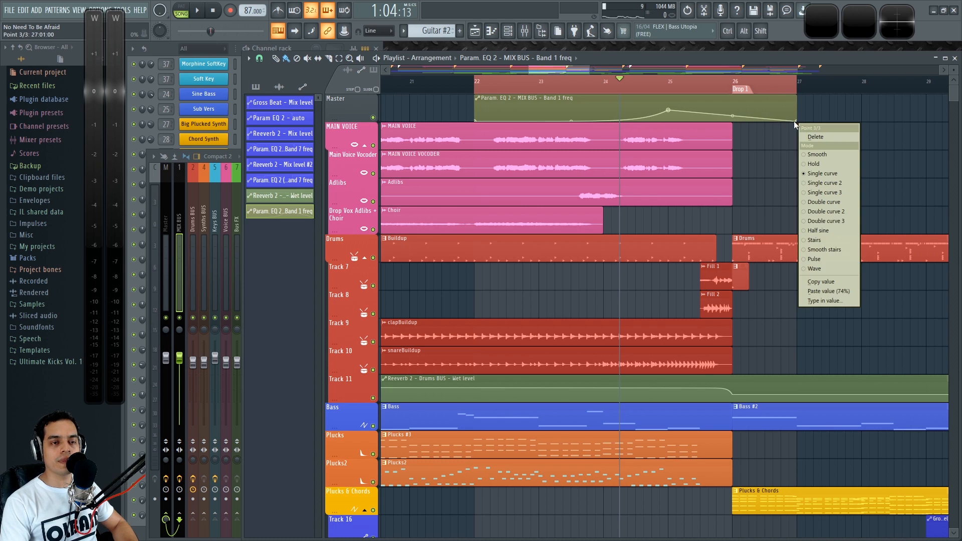
left_click(827, 283)
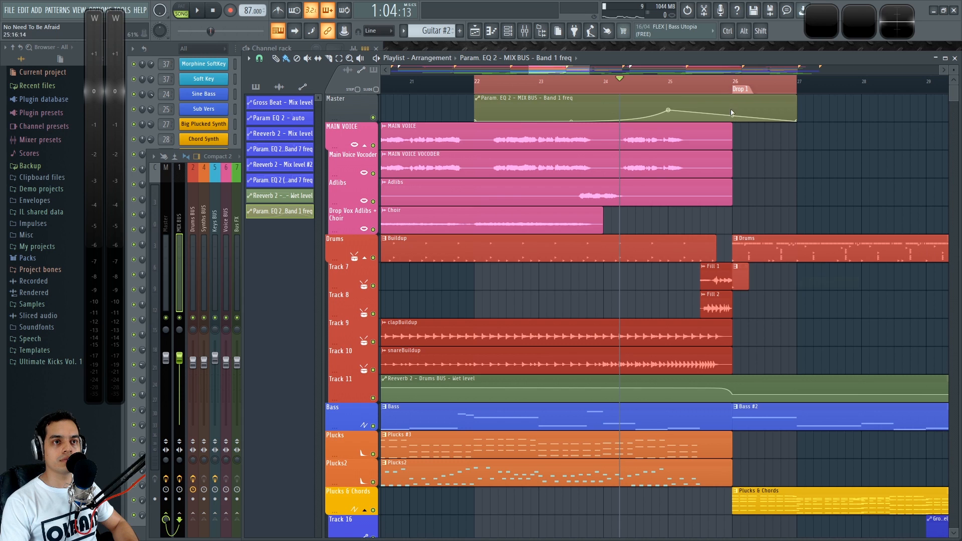
right_click(731, 112)
left_click(752, 279)
Move the frequency sweep's peak point to 25:07 and audition the transition into Drop 1
key("space")
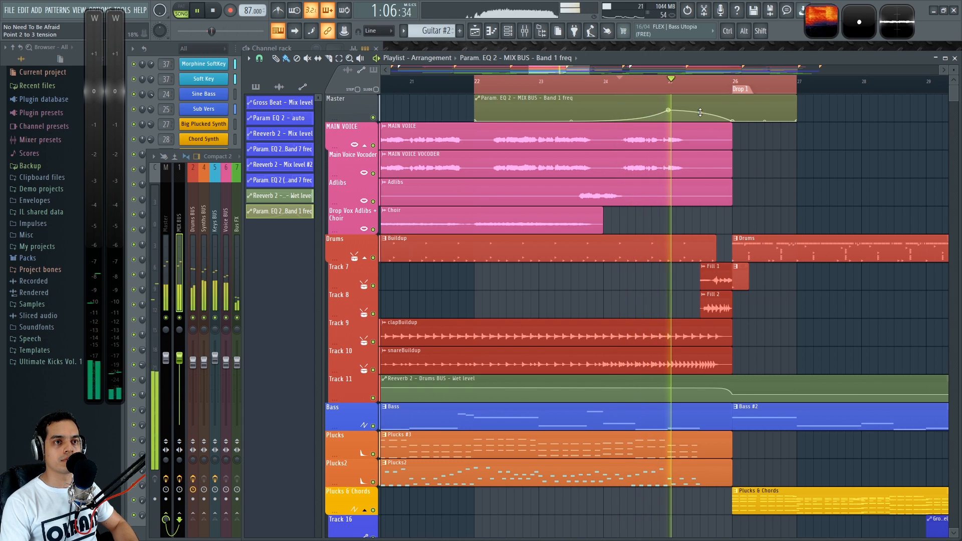
key("space")
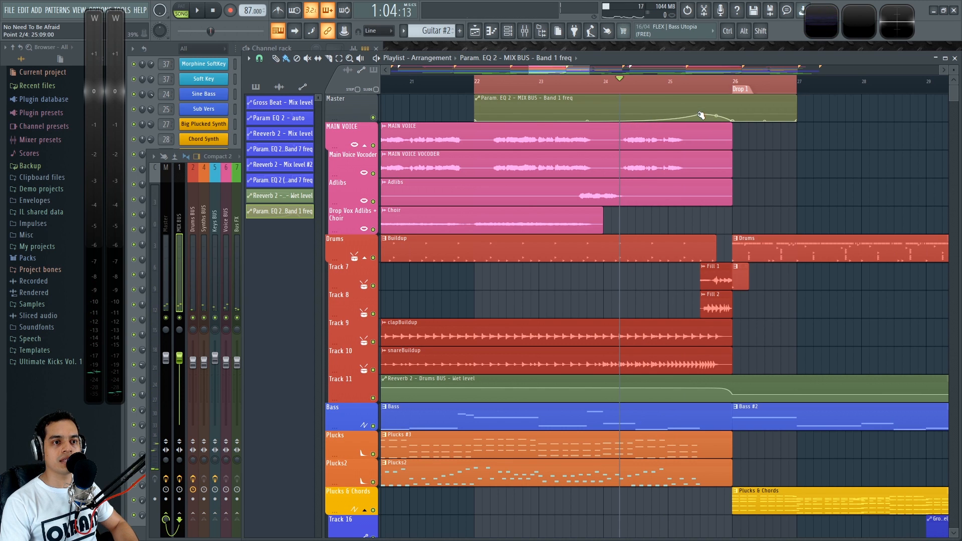
key("space")
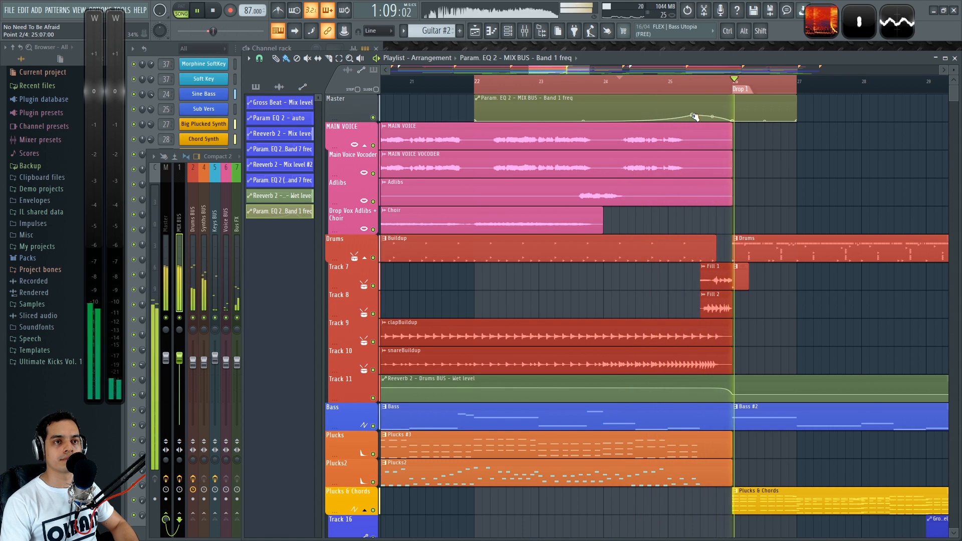
key("space")
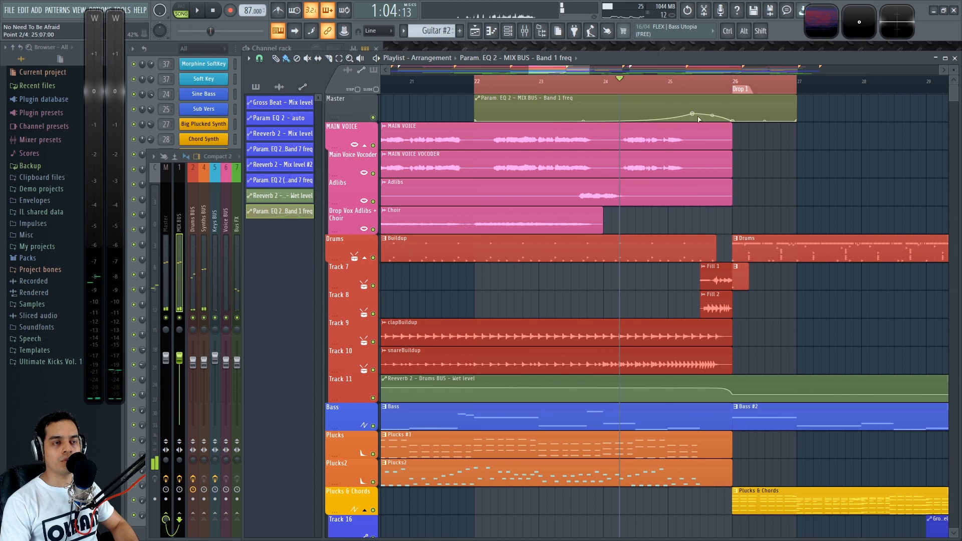
key("space")
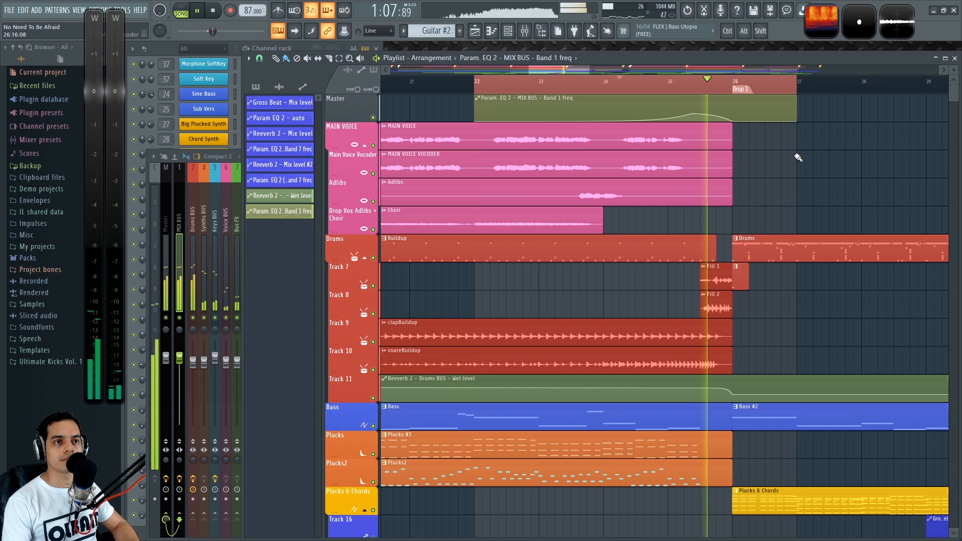
key("space")
Insert an empty playlist track between the Master track and MAIN VOICE
right_click(338, 128)
left_click(356, 316)
Examine how the MIX BUS Parametric EQ 2's high-pass band sweeps during playback of the buildup, and close the plugin
key("F9")
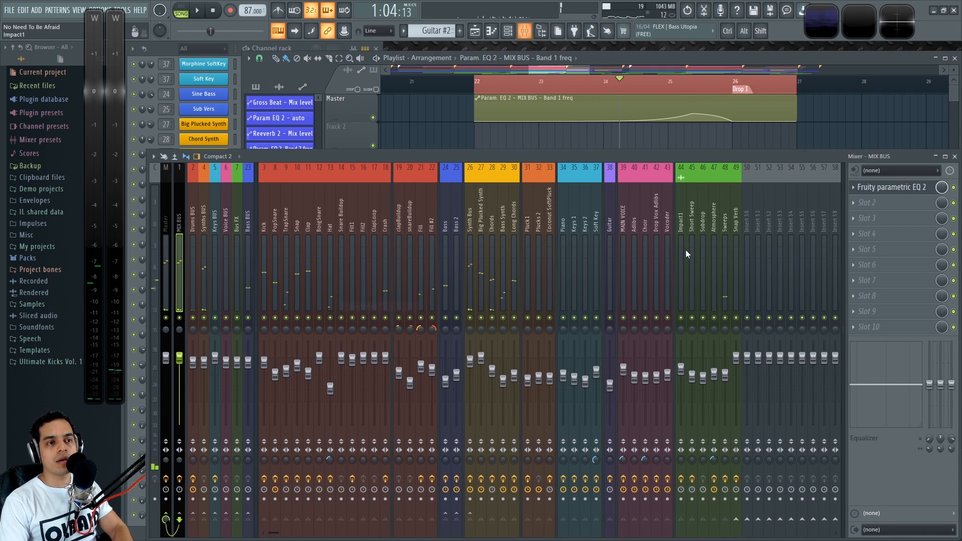
left_click(882, 189)
left_click_drag(405, 149, 431, 149)
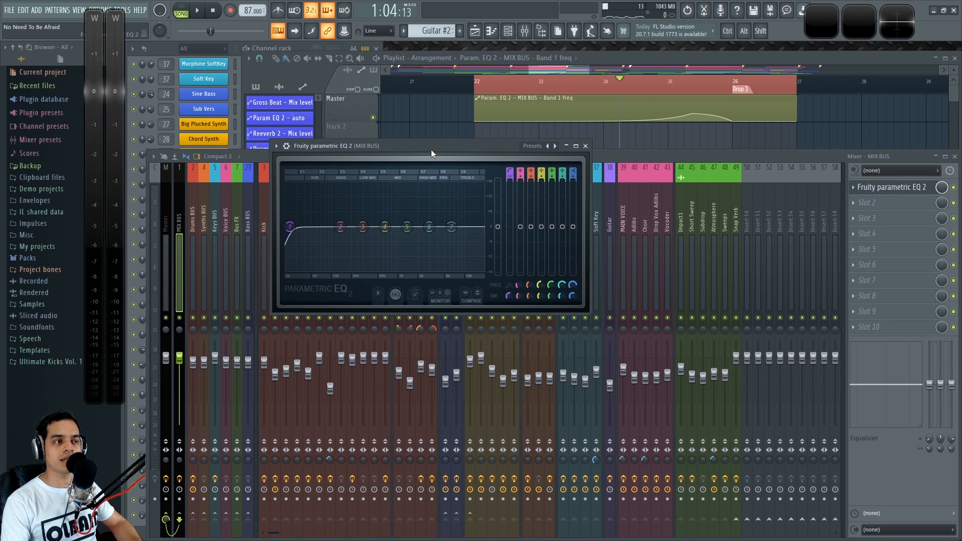
key("space")
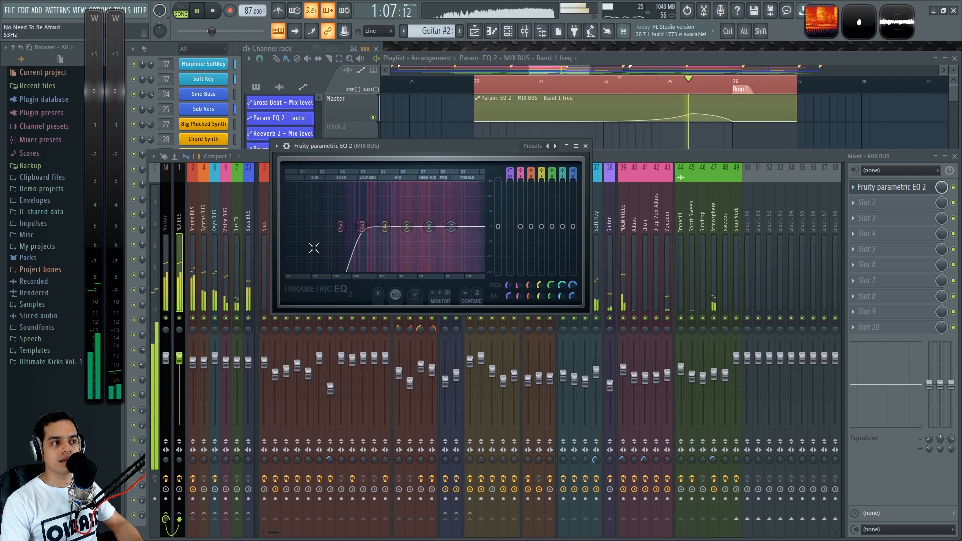
key("space")
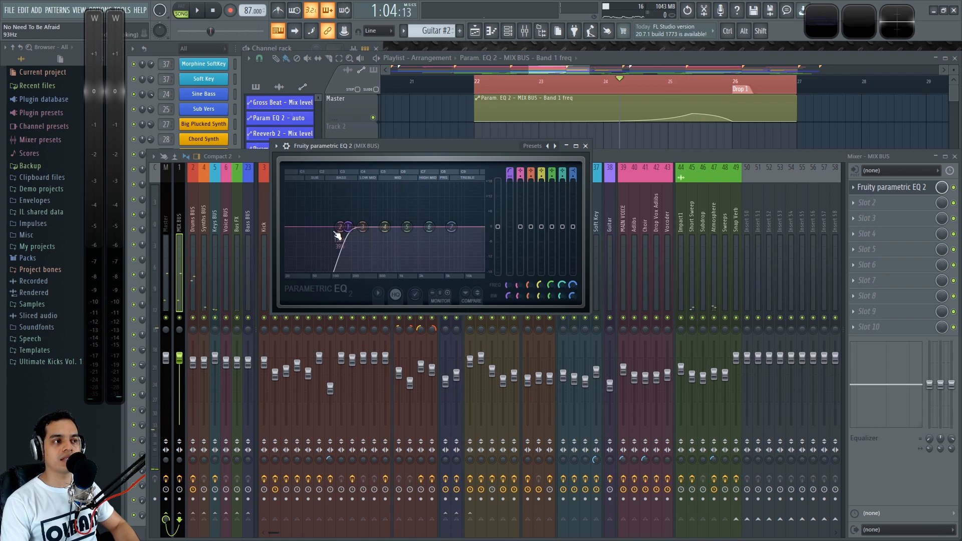
left_click(585, 145)
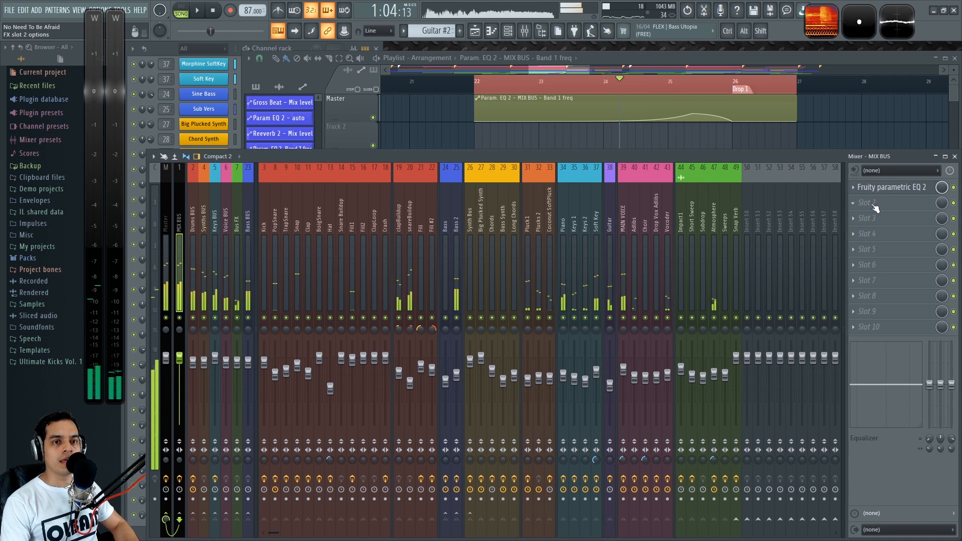
Load Fruity Balance in the second effect slot of the MIX BUS and create an automation clip for its Volume
left_click(854, 202)
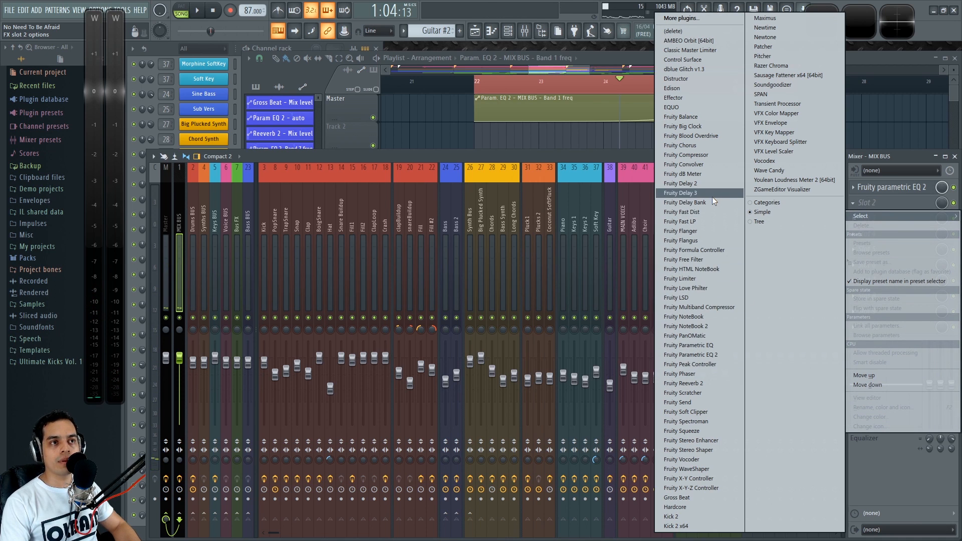
left_click(688, 117)
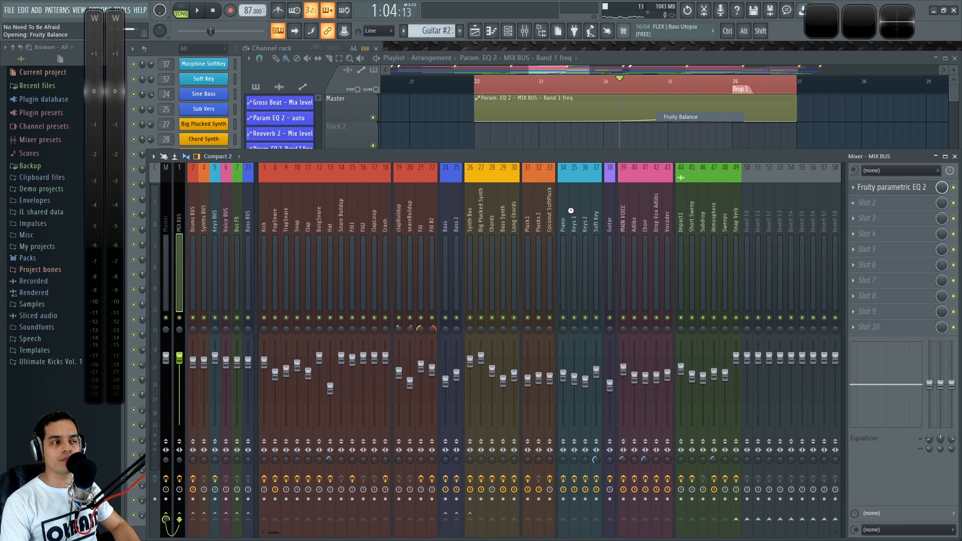
left_click_drag(262, 158, 476, 173)
right_click(501, 219)
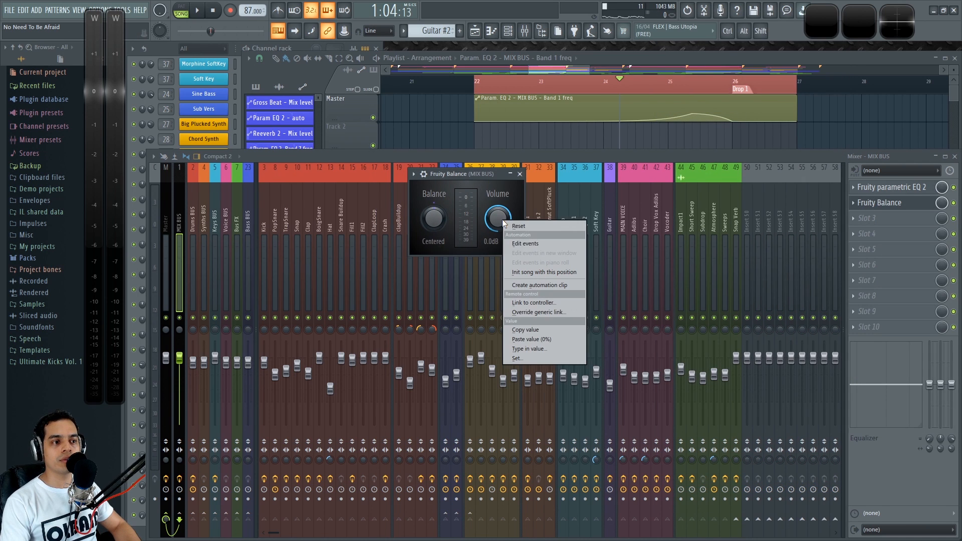
left_click(551, 286)
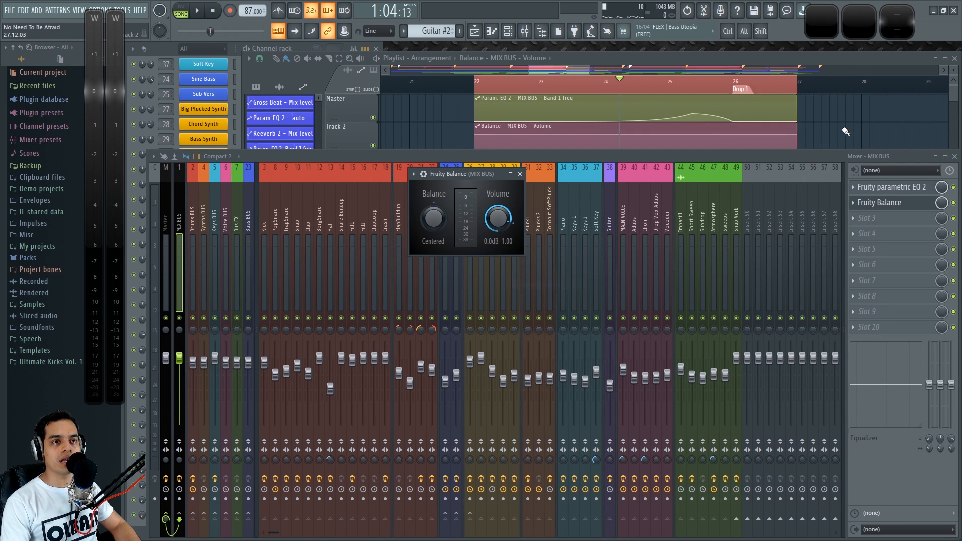
left_click(678, 142)
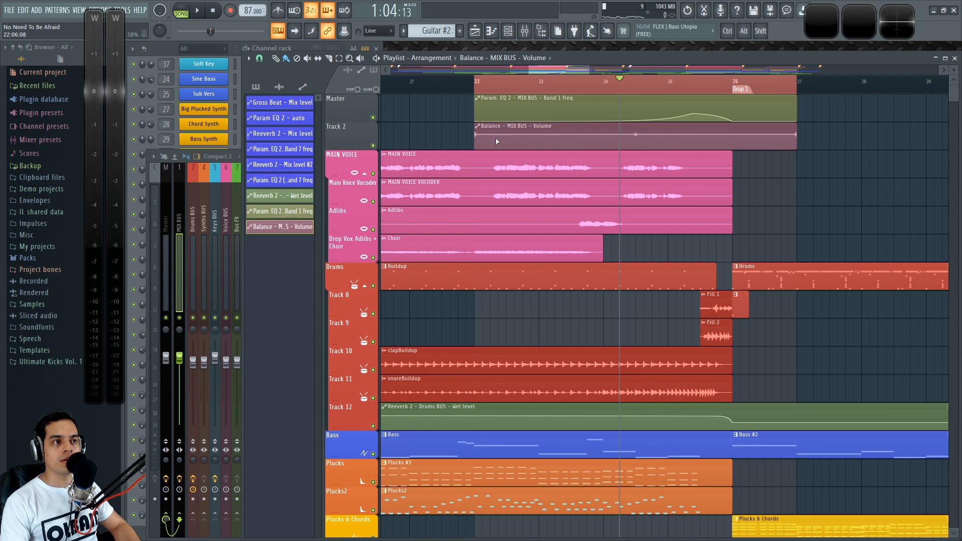
Shape the Balance volume clip to hold 80% until 24:07, dip slightly just before bar 26, and return to 80% at Drop 1
right_click(475, 133)
left_click(506, 294)
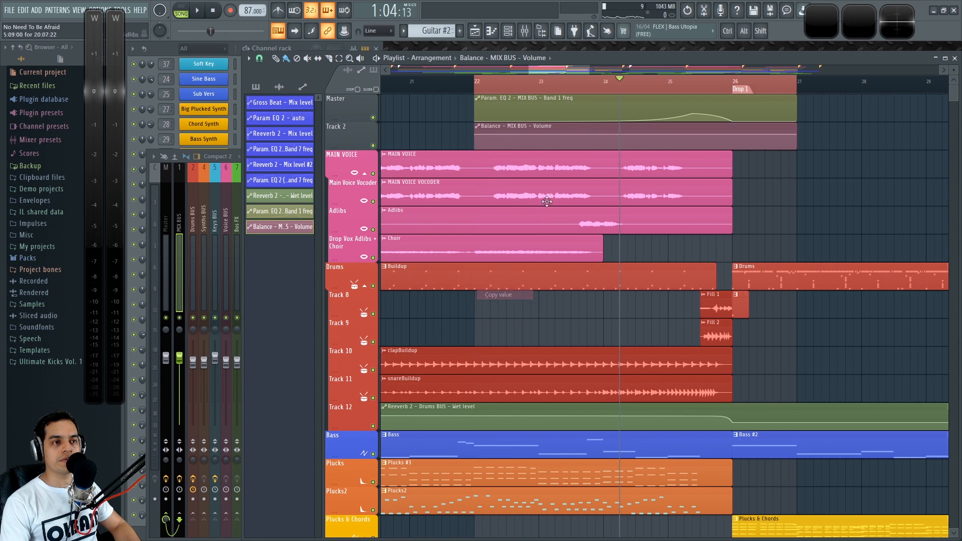
right_click(627, 136)
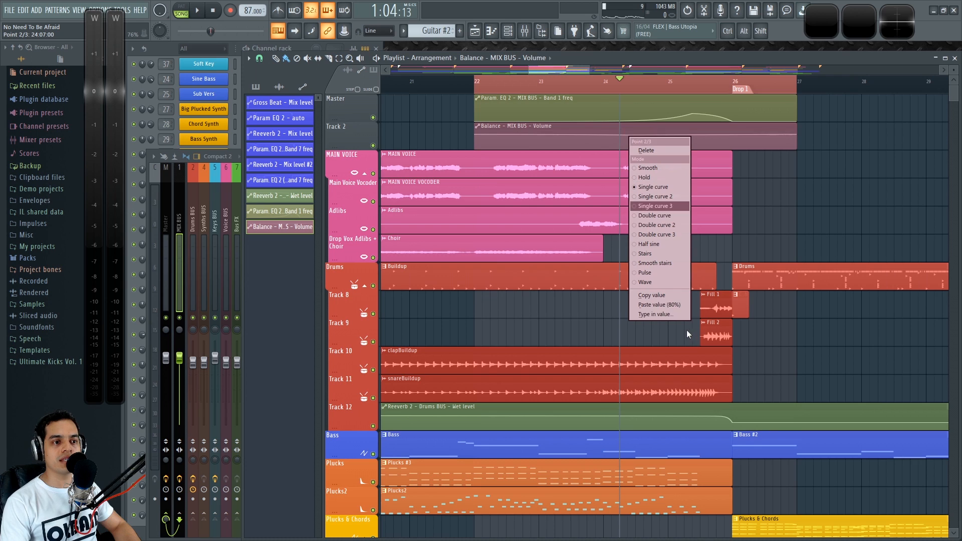
left_click(651, 305)
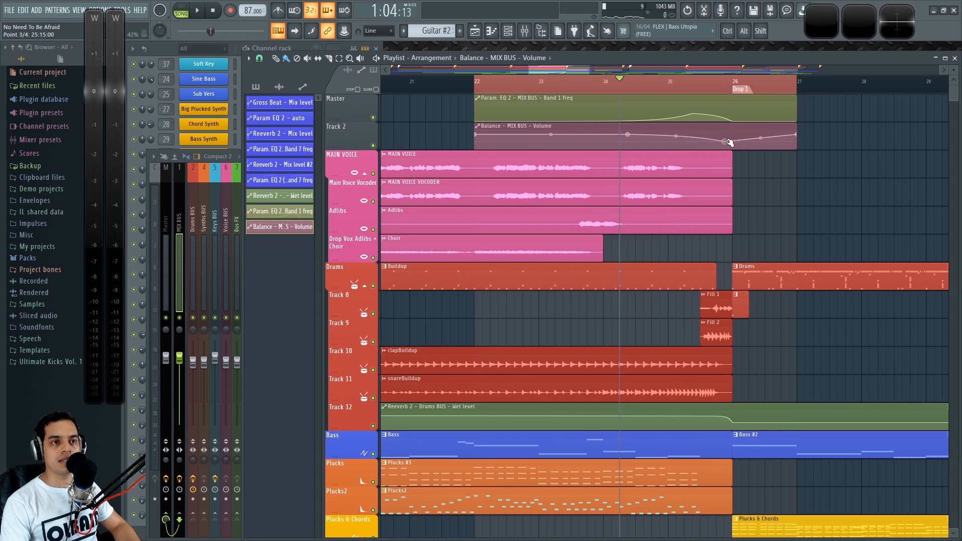
scroll(730, 143, "up", 4)
right_click(733, 137)
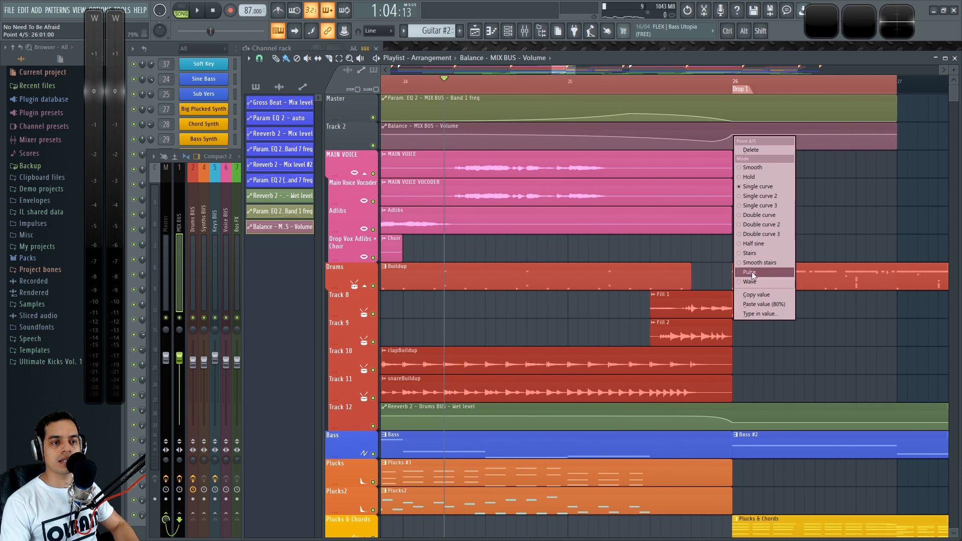
left_click(764, 304)
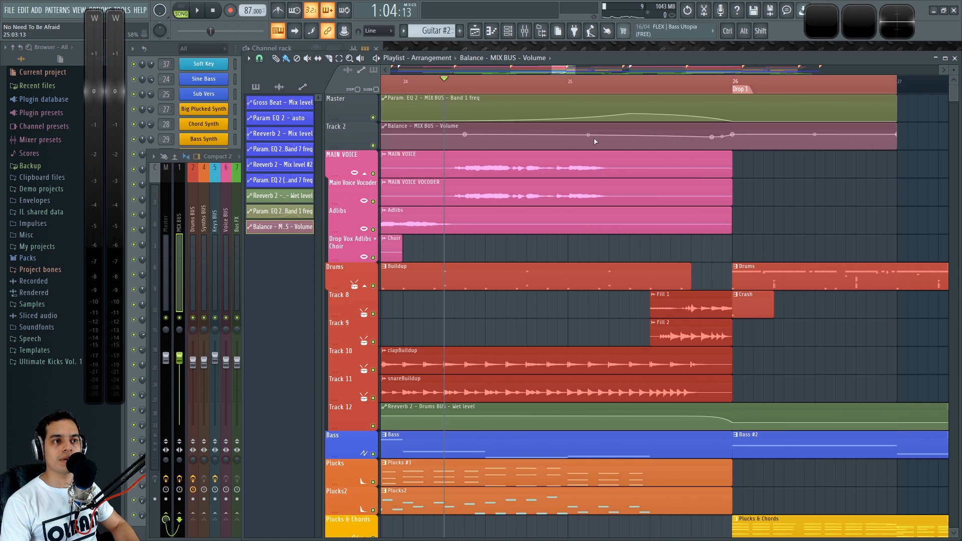
Audition the volume dip and high-pass sweep from bar 24 into Drop 1
scroll(522, 157, "down", 3)
scroll(480, 137, "up", 1)
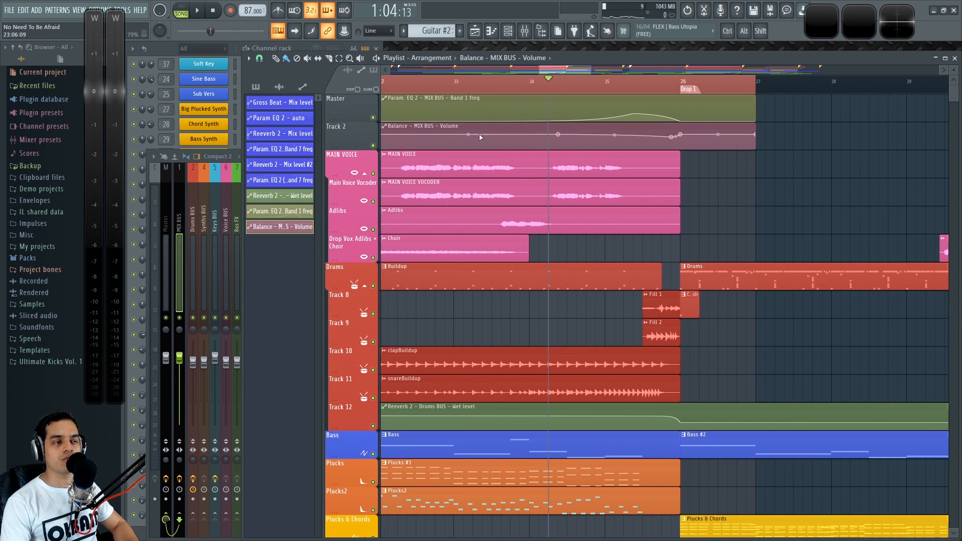
key("space")
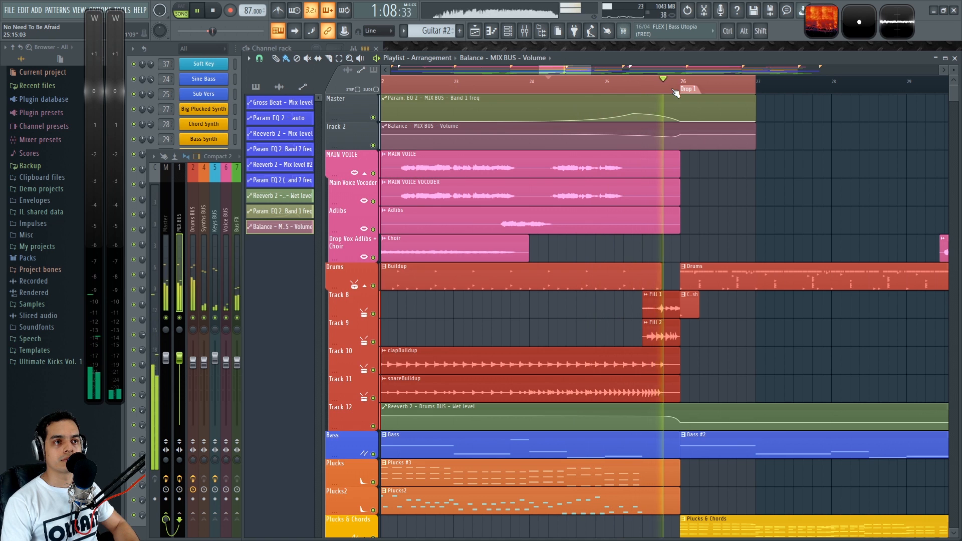
Copy the MIX BUS frequency and Balance volume clips to bar 47, leading into Drop 2
scroll(806, 138, "down", 5)
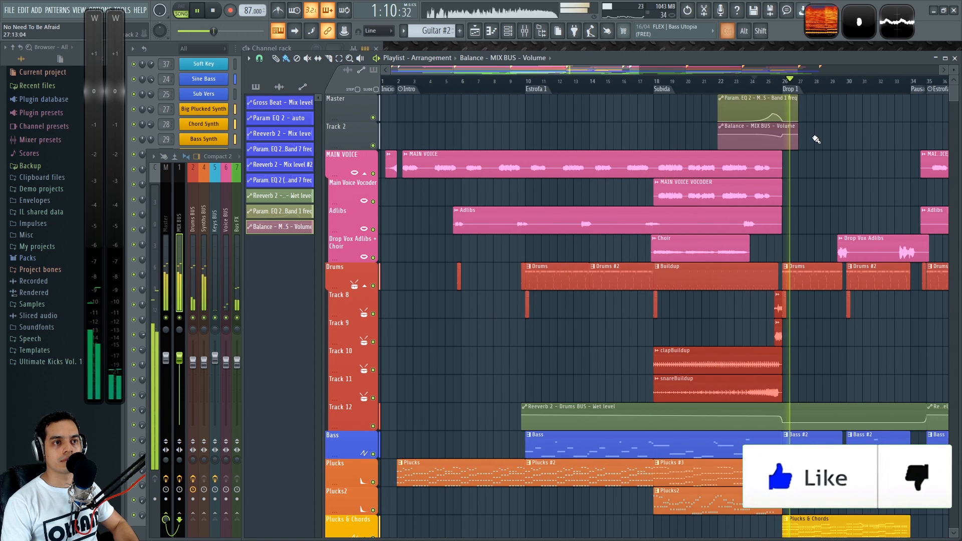
left_click_drag(830, 132, 722, 95)
key("space")
scroll(706, 129, "down", 3)
scroll(815, 105, "up", 3)
scroll(754, 163, "up", 3)
scroll(793, 172, "down", 4)
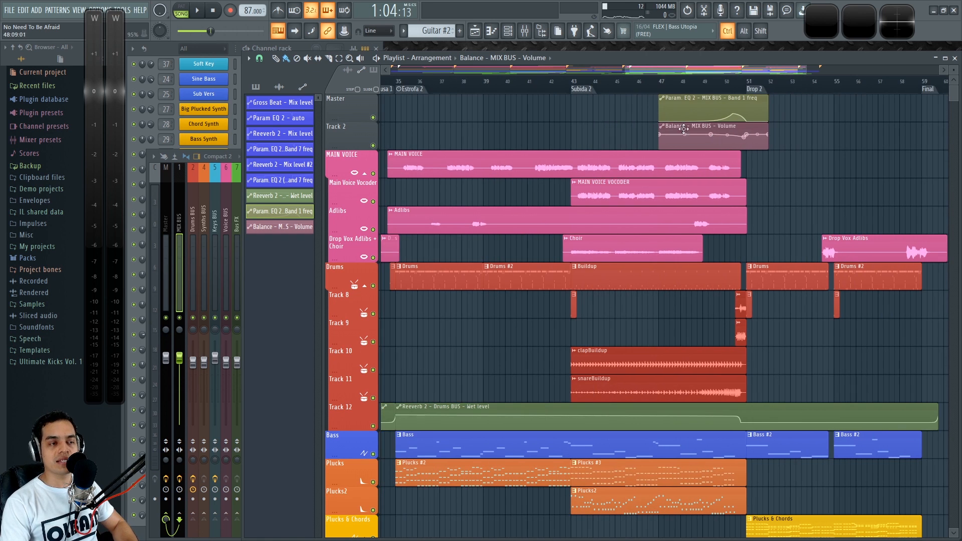
Play the arrangement from the start of Estrofa 1 at bar 10
scroll(456, 251, "down", 8)
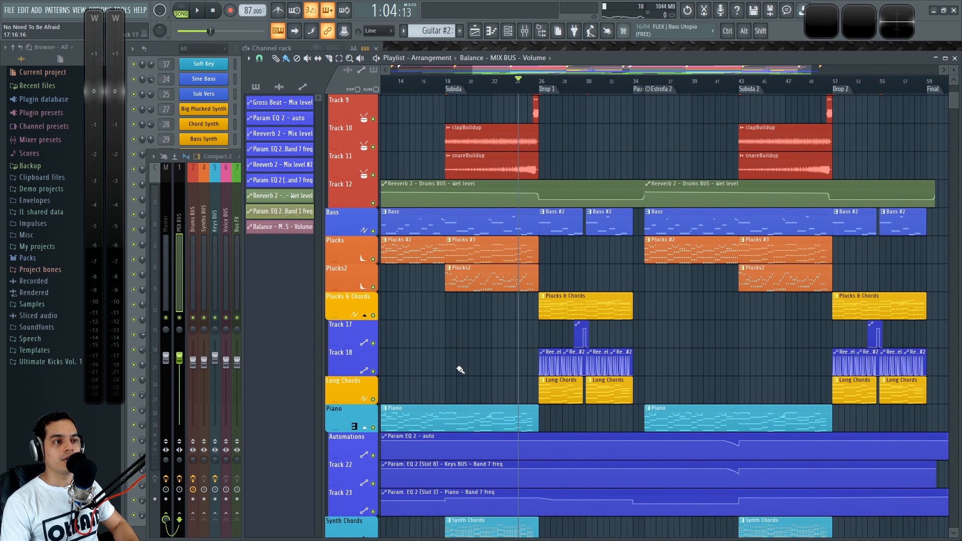
scroll(532, 311, "left", 8)
left_click(629, 228)
scroll(629, 283, "up", 3)
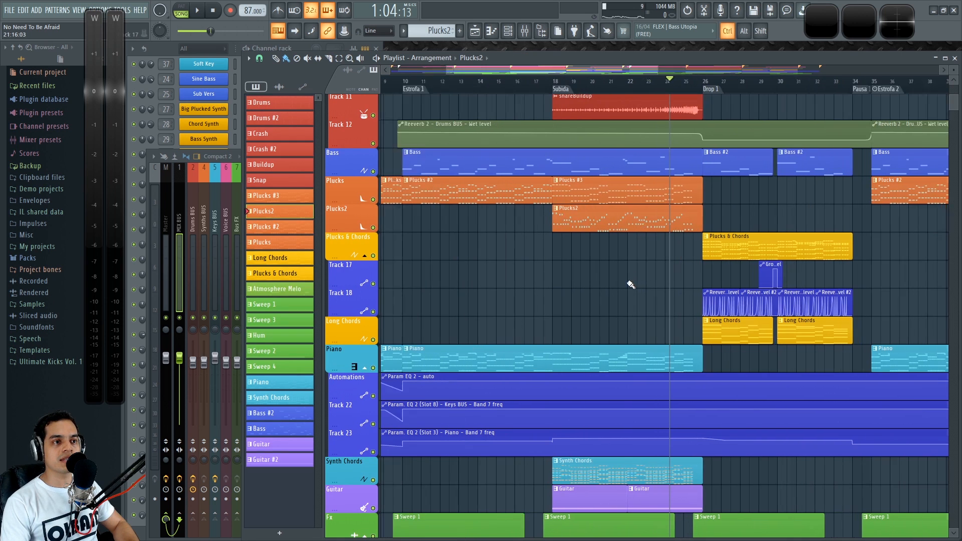
scroll(515, 262, "left", 4)
scroll(610, 204, "up", 2)
left_click(510, 82)
key("space")
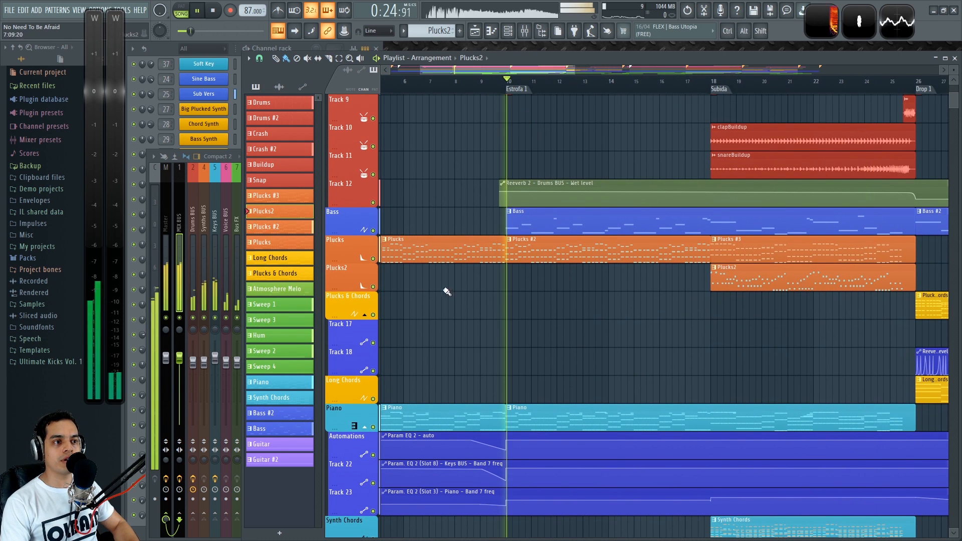
Audition the Plucks #2 pattern on its own in the widened channel rack, soloing Coconut Pluck and Keys 2
scroll(564, 333, "up", 3)
left_click(550, 245)
left_click(159, 47)
left_click(181, 10)
scroll(269, 164, "down", 3)
scroll(282, 199, "up", 5)
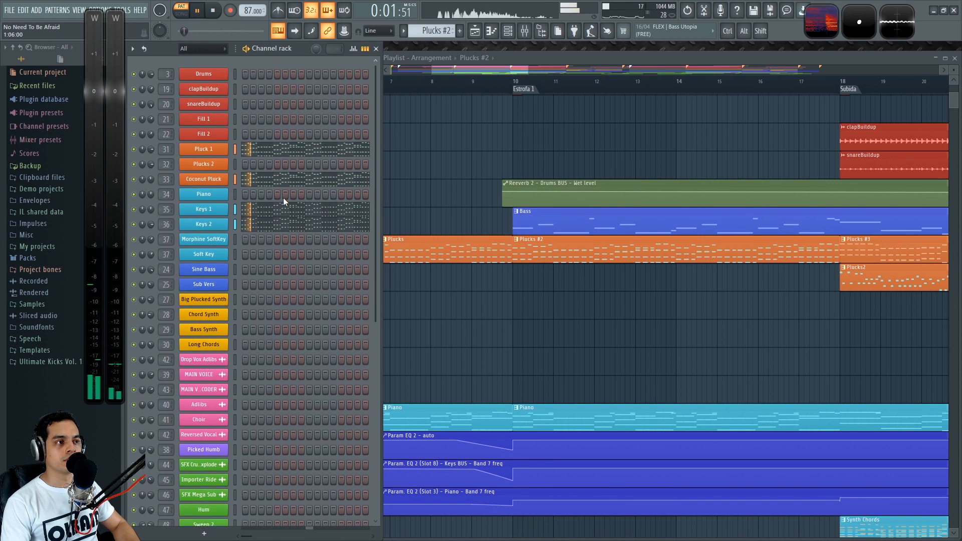
key("space")
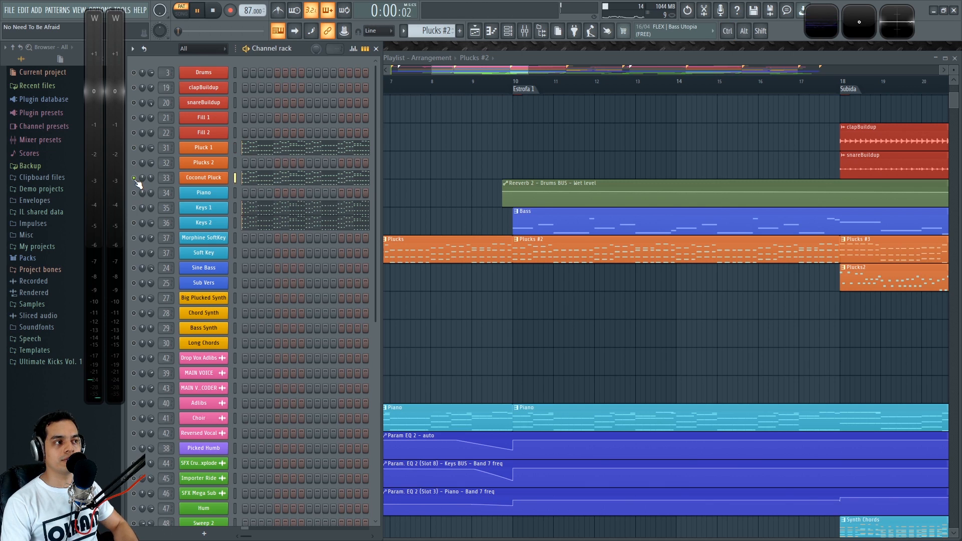
left_click(134, 223, "ctrl")
key("space")
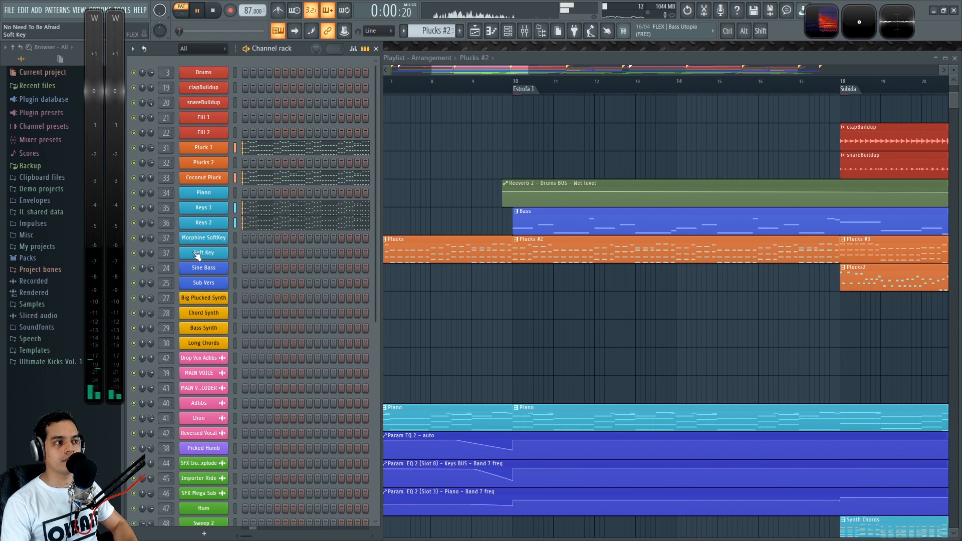
Select bars 9 to 18 around Estrofa 1 in the playlist and play the full song there with the mixer open
right_click(520, 302)
scroll(586, 299, "down", 3)
left_click_drag(587, 300, 551, 310)
key("space")
left_click_drag(483, 92, 711, 117)
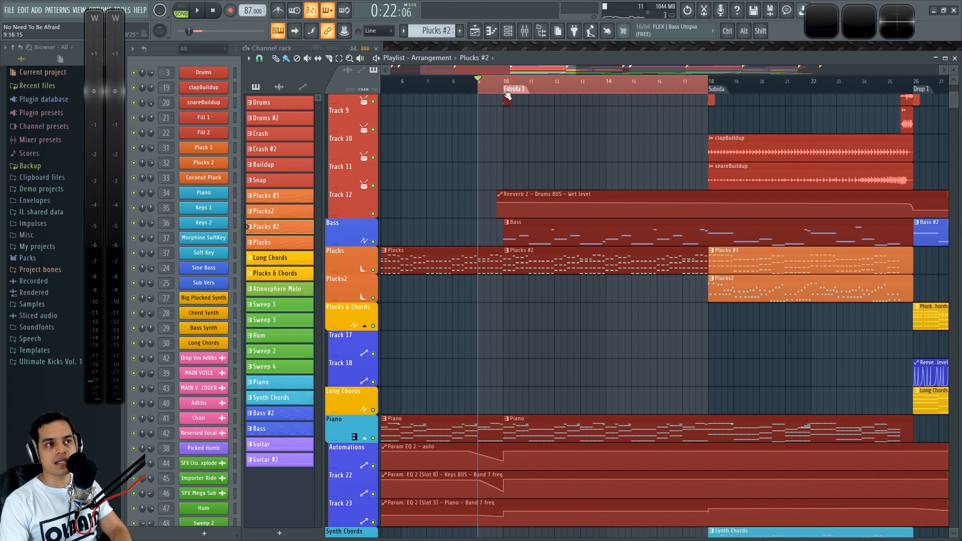
key("space")
key("F9")
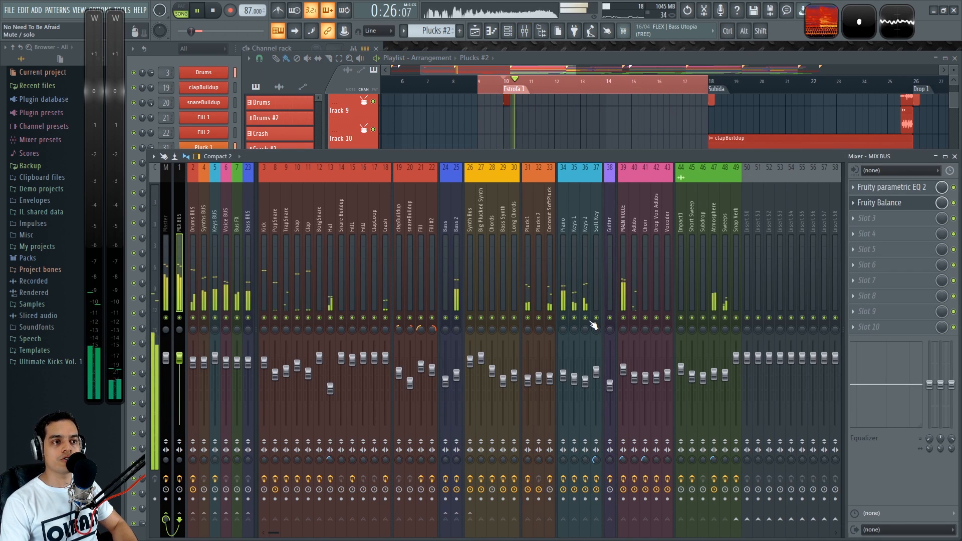
Solo the Keys 1 mixer track and compare it with the Fruity Chorus and Fruity Phaser mix levels down and up
left_click(574, 211)
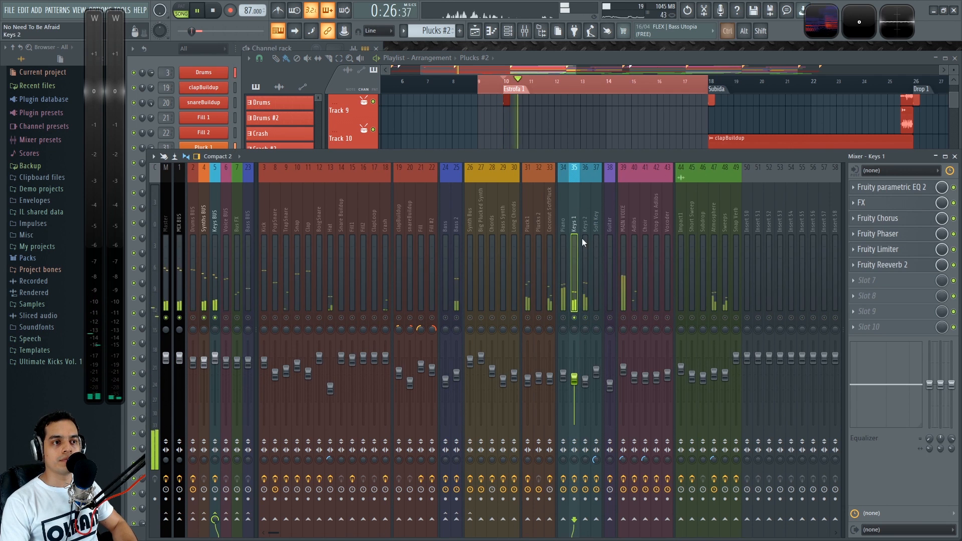
left_click_drag(942, 219, 942, 271)
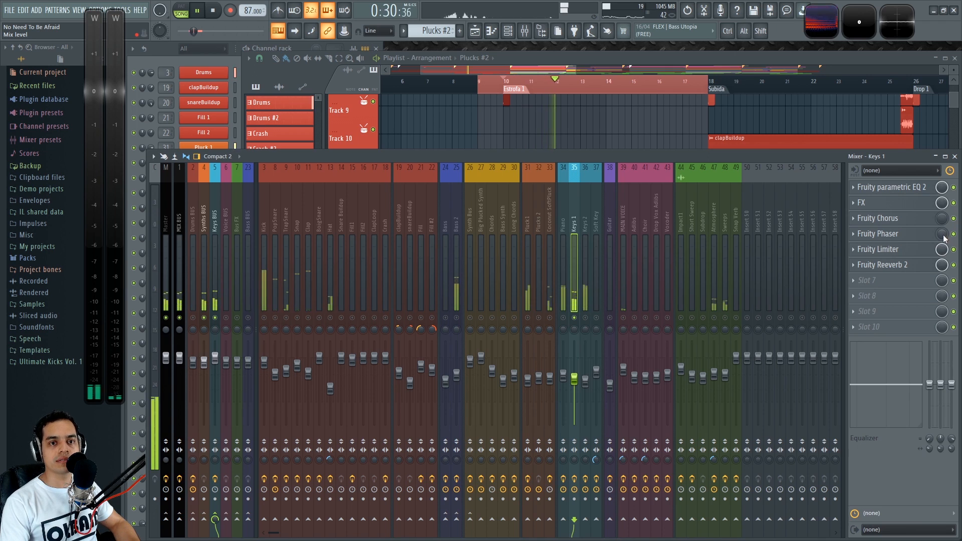
scroll(943, 220, "up", 10)
scroll(945, 233, "up", 10)
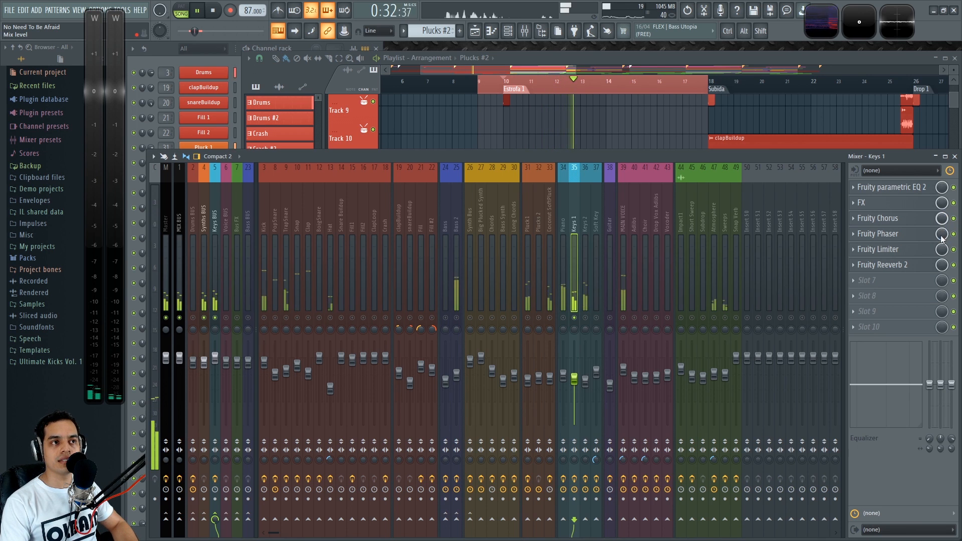
key("space")
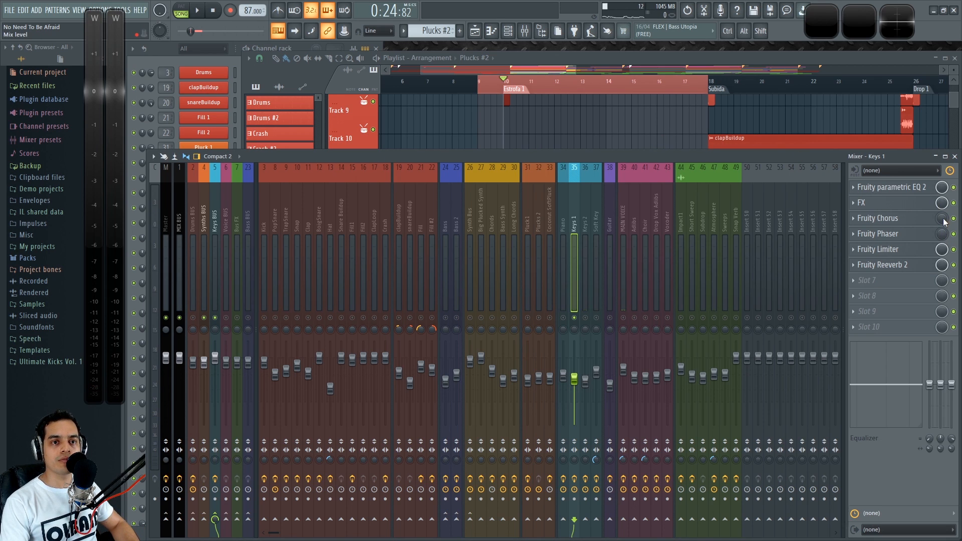
Create an automation clip for the Fruity Chorus mix level on Keys 1 and place it on a new track inserted below Plucks2
right_click(943, 220)
left_click(910, 284)
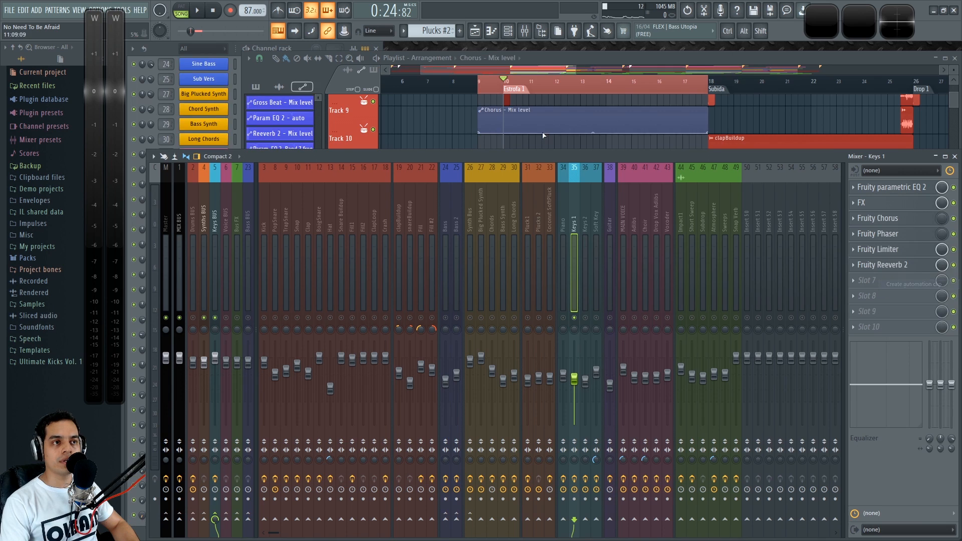
left_click(621, 107)
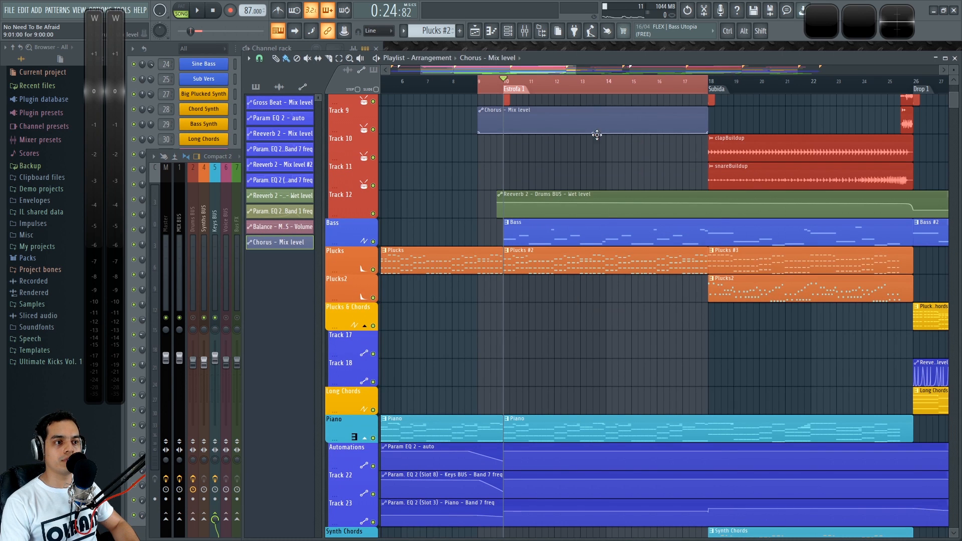
left_click_drag(596, 113, 599, 294)
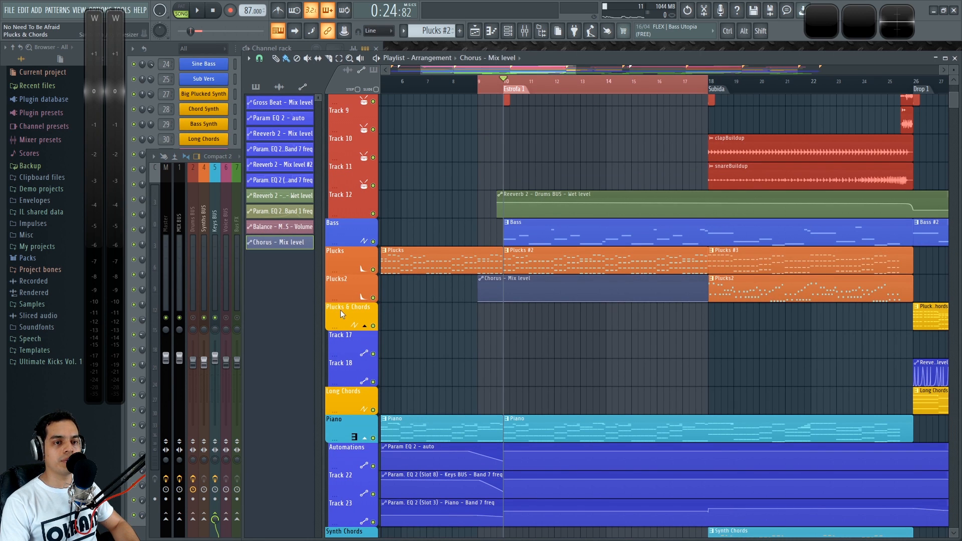
right_click(340, 310)
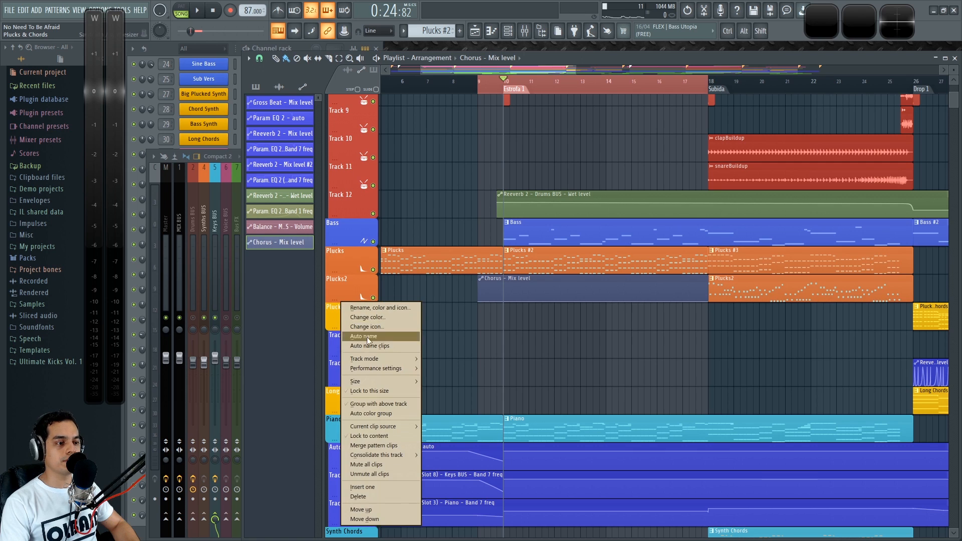
left_click(362, 488)
left_click_drag(518, 281, 519, 309)
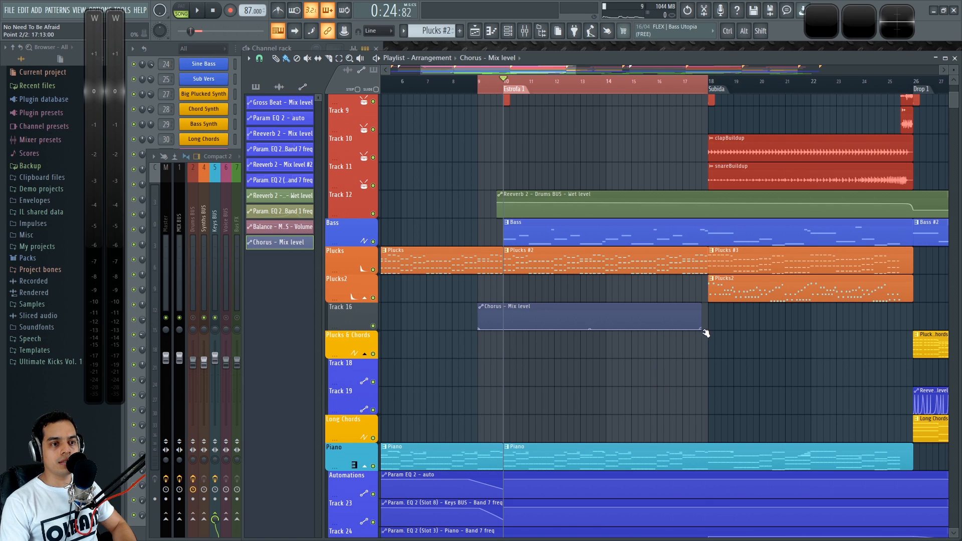
Lengthen the Chorus mix level clip to 11 bars with a steep rise midway, and start it at bar 10
left_click_drag(705, 334, 745, 336)
mouse_move(604, 326)
left_mouse_down()
mouse_move(610, 307)
mouse_move(604, 337)
left_mouse_up()
left_click_drag(749, 331, 758, 305)
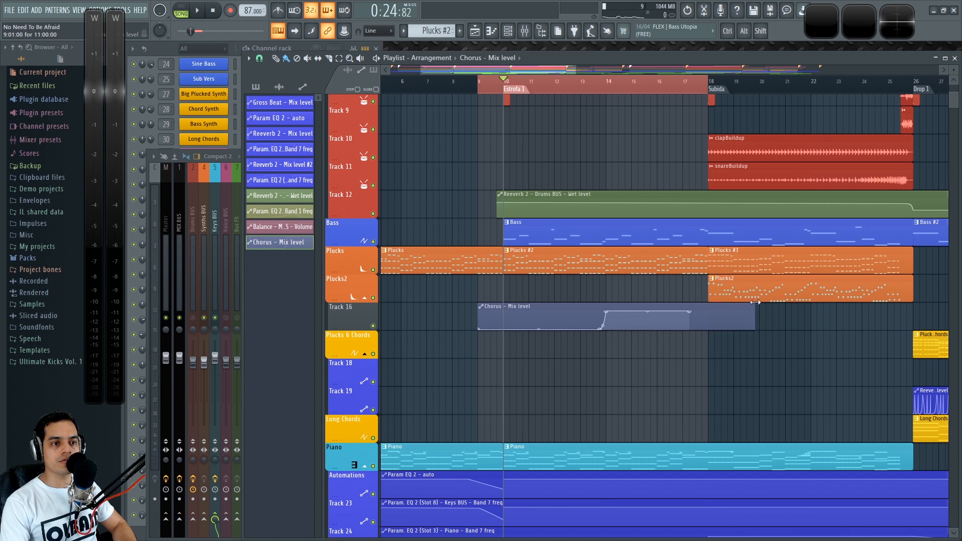
left_click_drag(651, 305, 677, 306)
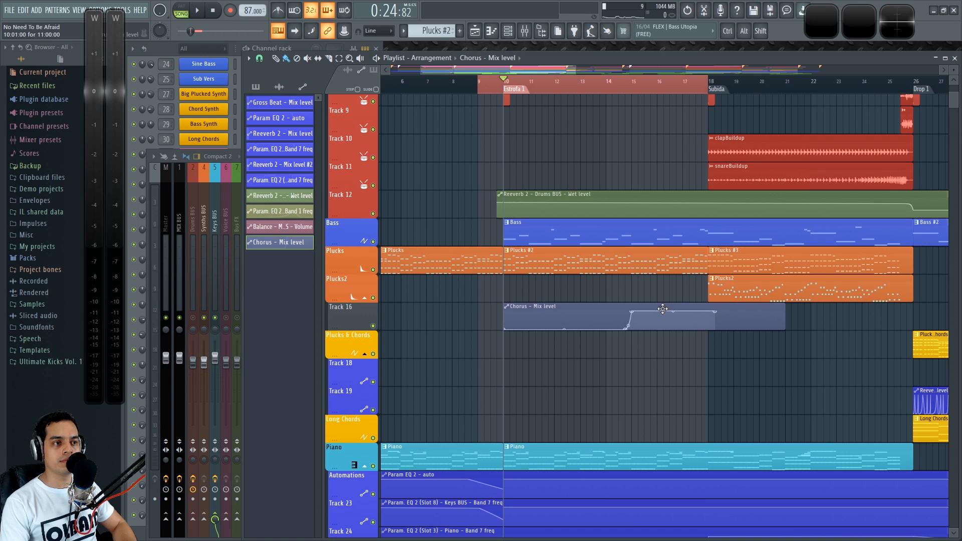
Play Estrofa 1 from bar 14 to hear the chorus automation come in on Keys 1
key("space")
scroll(564, 208, "up", 1)
left_click(534, 88)
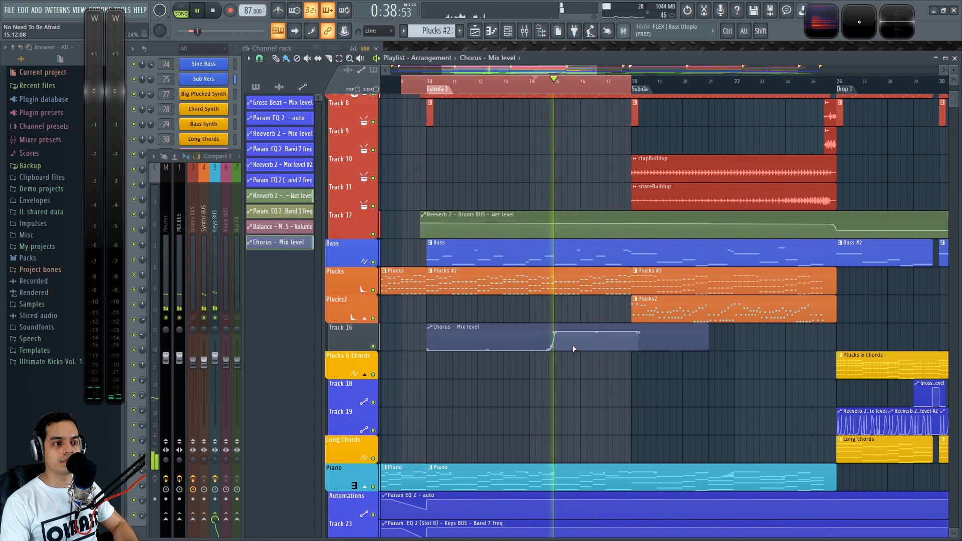
key("space")
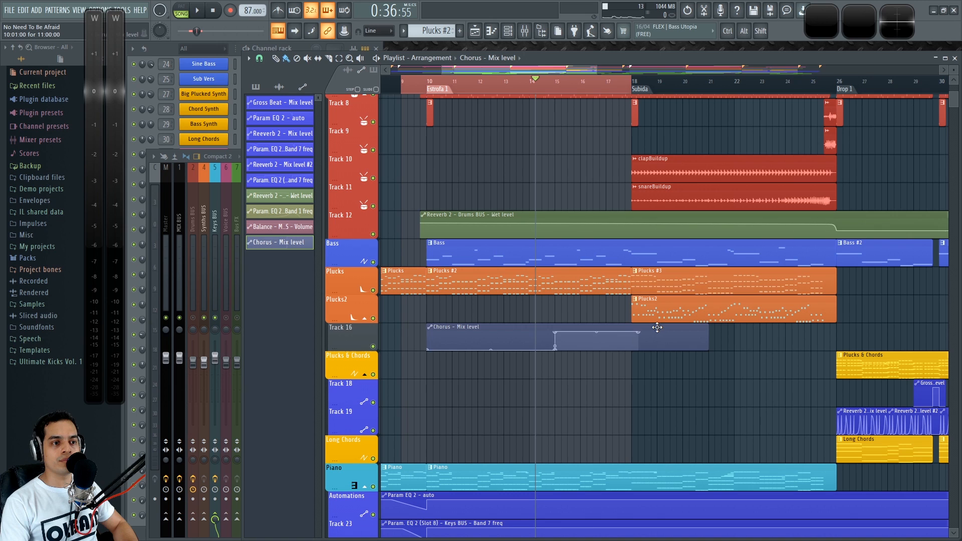
Shift the Chorus mix level clip to bar 13 so its rise lands on Subida at bar 18, and play the transition
left_click_drag(657, 327, 734, 328)
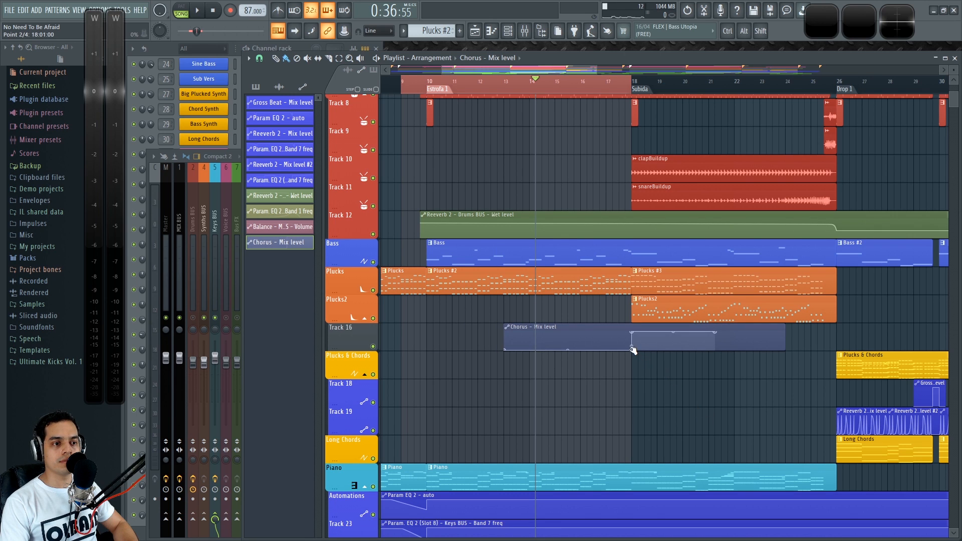
key("space")
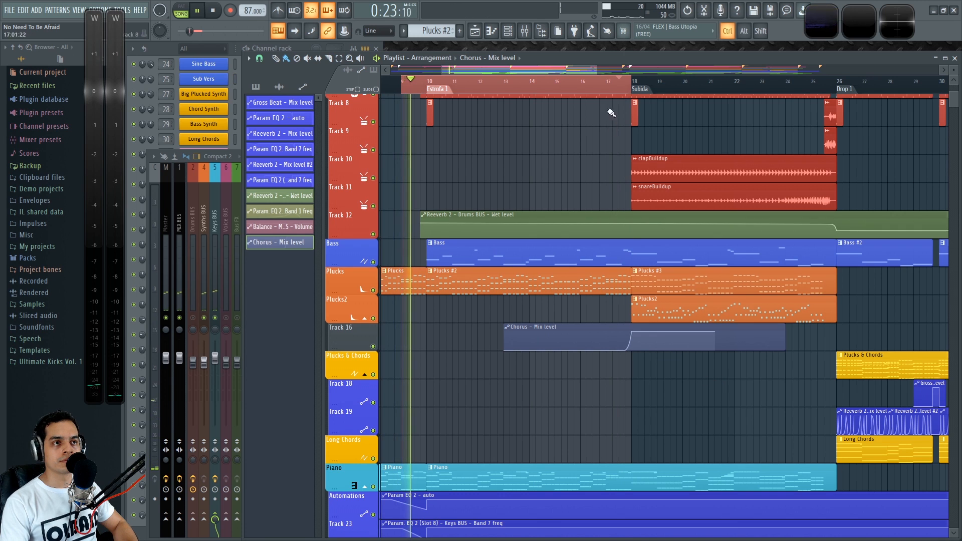
left_click(623, 88)
scroll(689, 388, "down", 3, "ctrl")
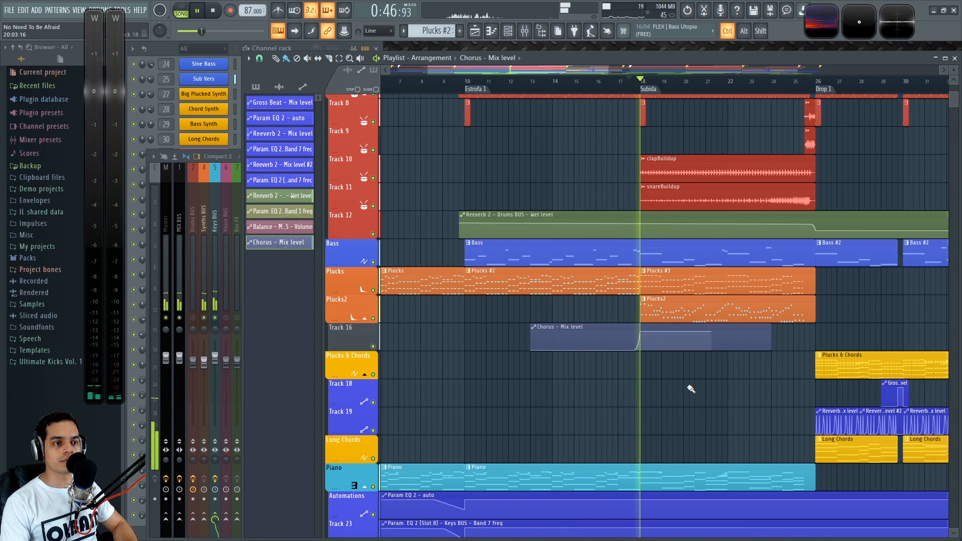
Link the Fruity Phaser mix level on Keys 1 to the Chorus - Mix level automation clip
key("F9")
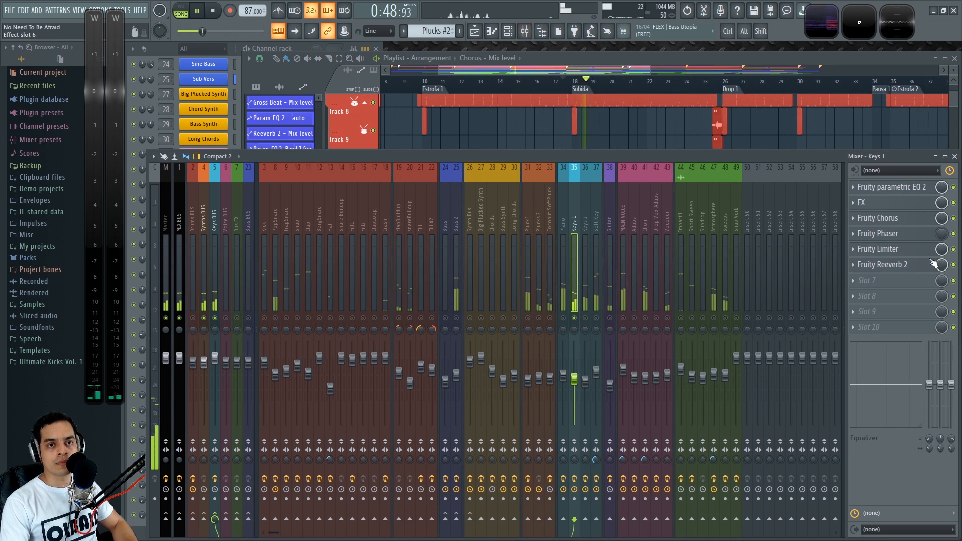
key("space")
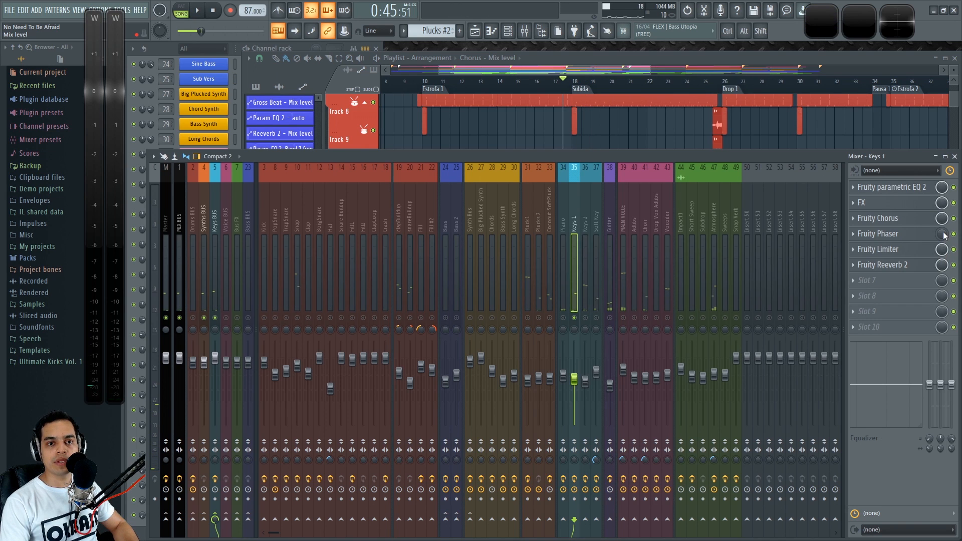
right_click(942, 234)
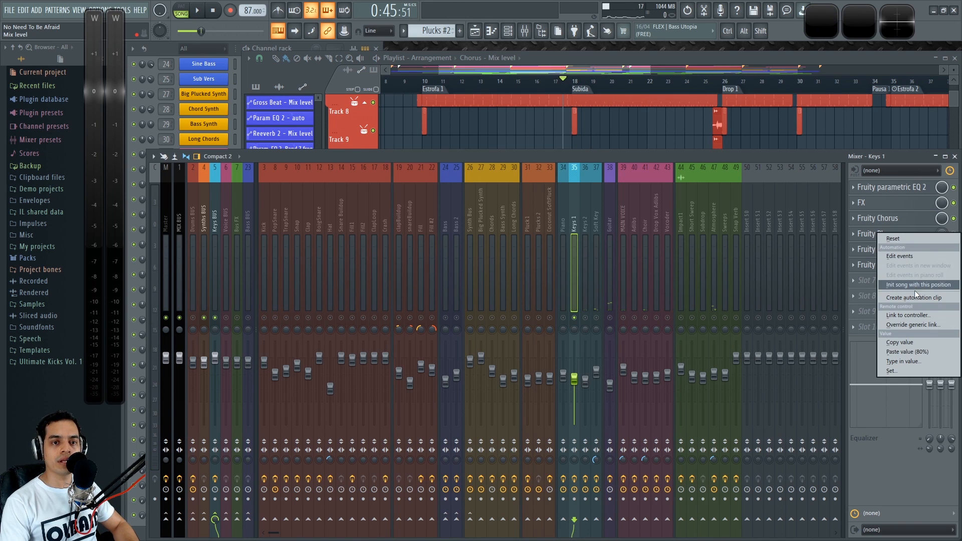
left_click(910, 315)
left_click(445, 251)
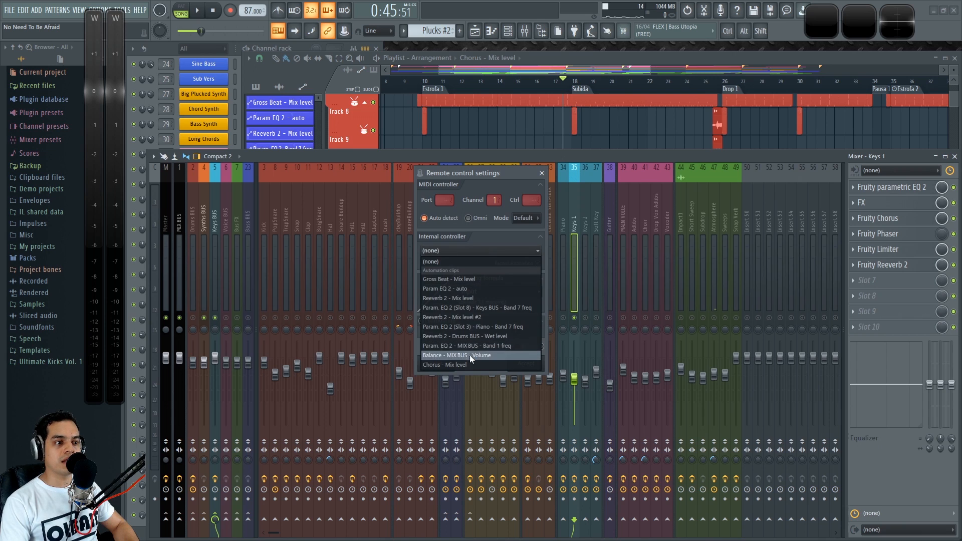
left_click(465, 364)
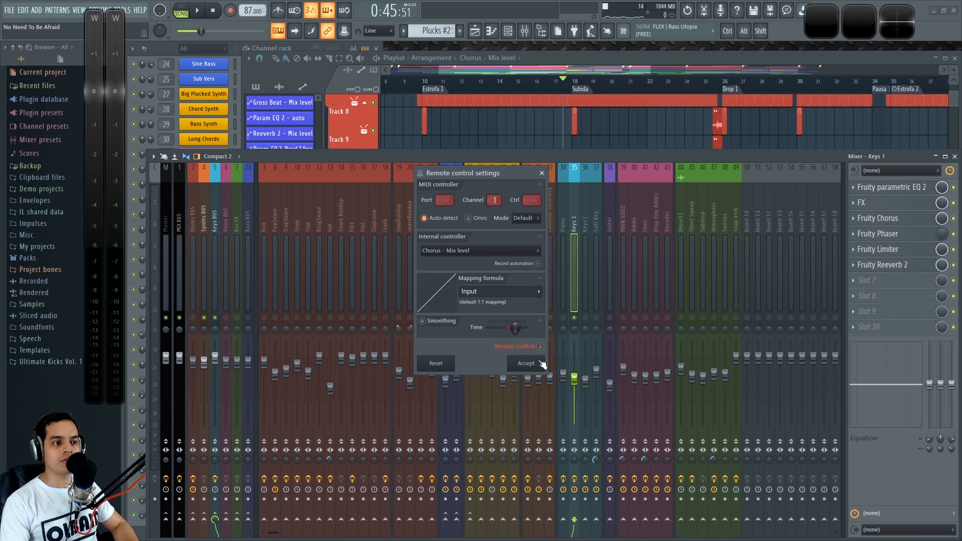
left_click(532, 363)
Play the transition into Subida with the chorus and phaser driven by the same automation clip
key("space")
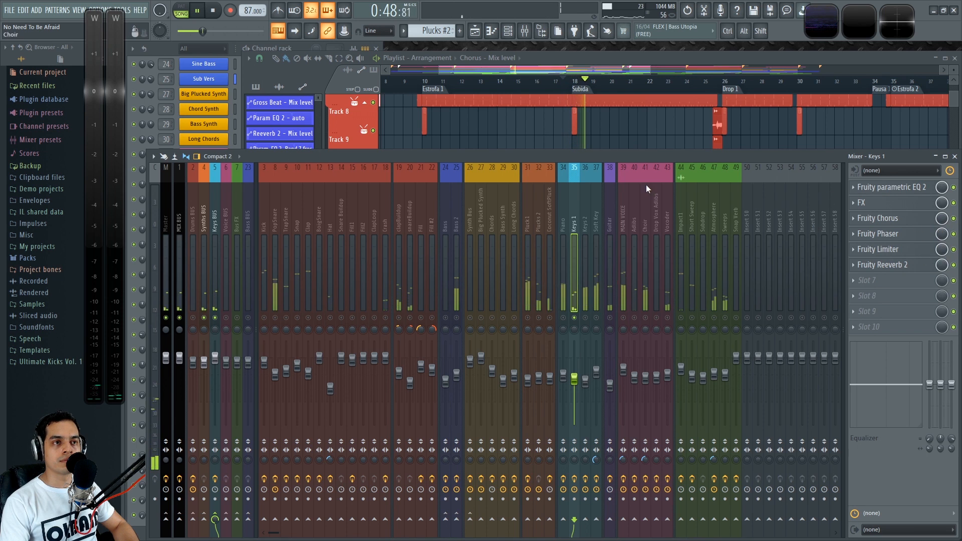
key("F9")
scroll(696, 348, "down", 2)
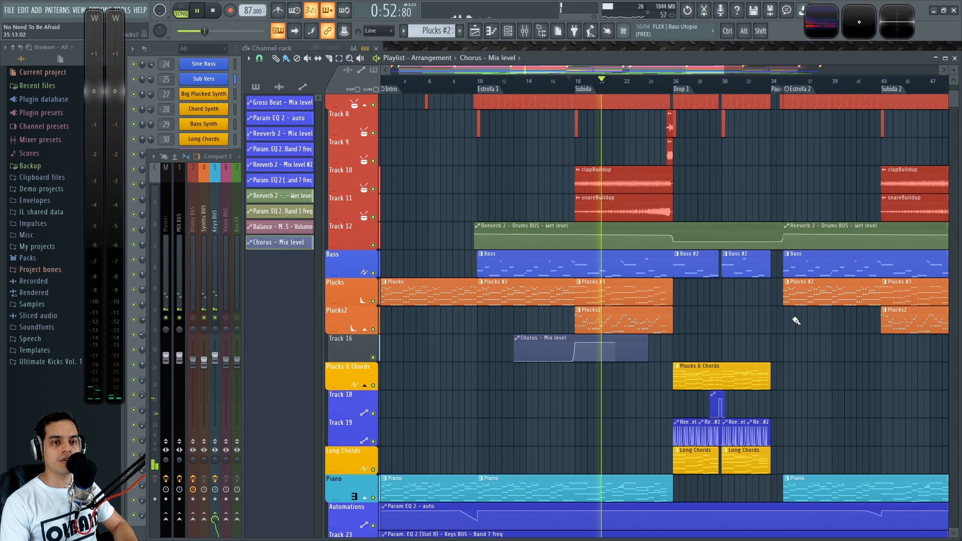
key("space")
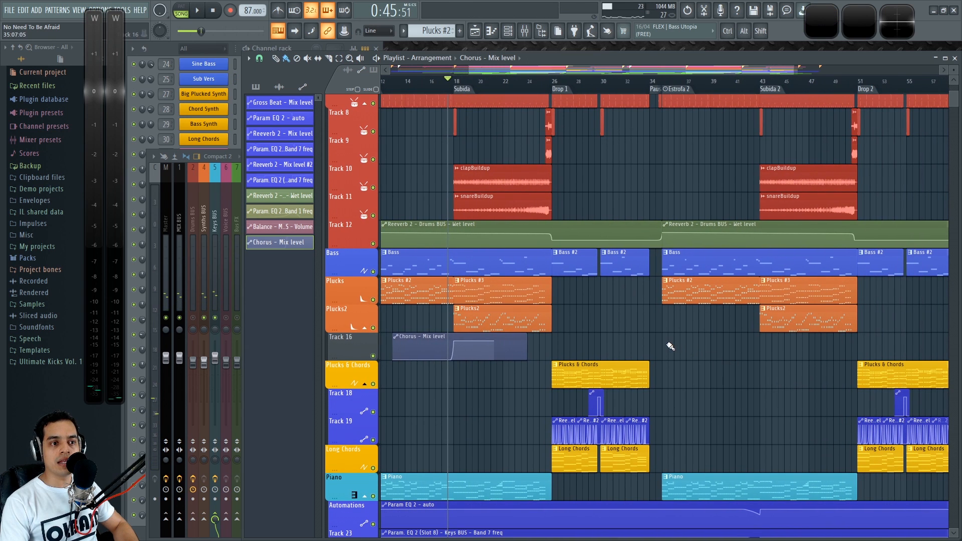
Place a second Chorus - Mix level clip at bar 34 so it rises at bar 39 within Estrofa 2, and play that passage
left_click(672, 345)
left_click_drag(734, 334, 720, 335)
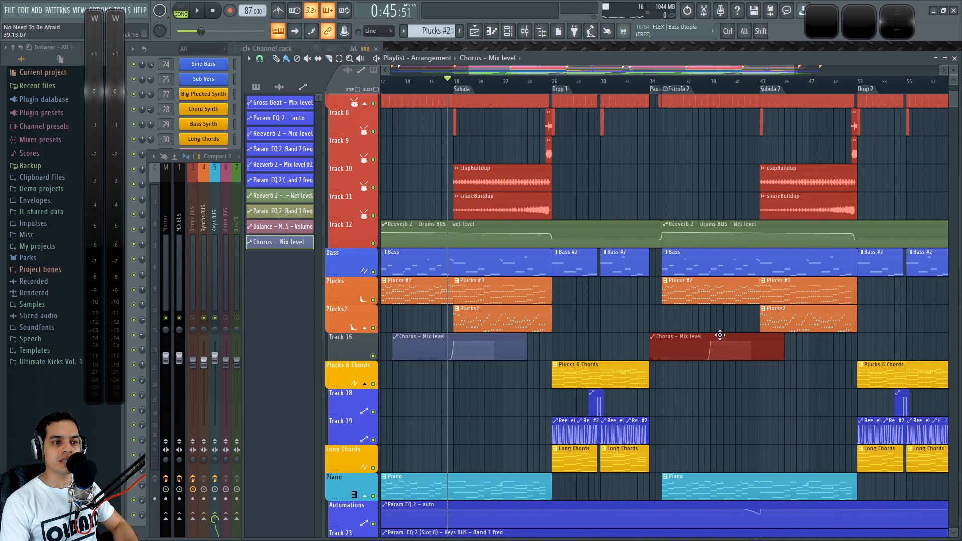
left_click(693, 84)
key("space")
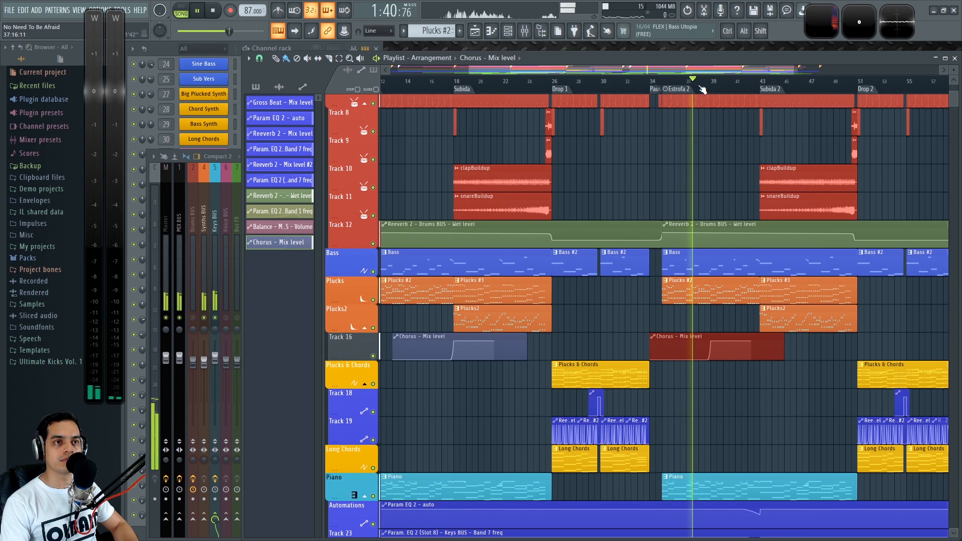
left_click(765, 393, "ctrl")
left_click(705, 84)
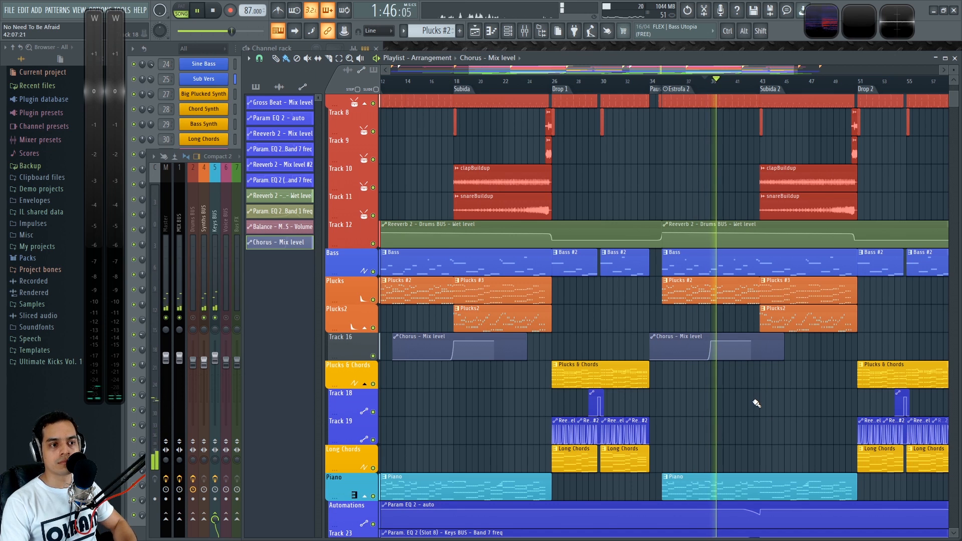
scroll(755, 399, "down", 2)
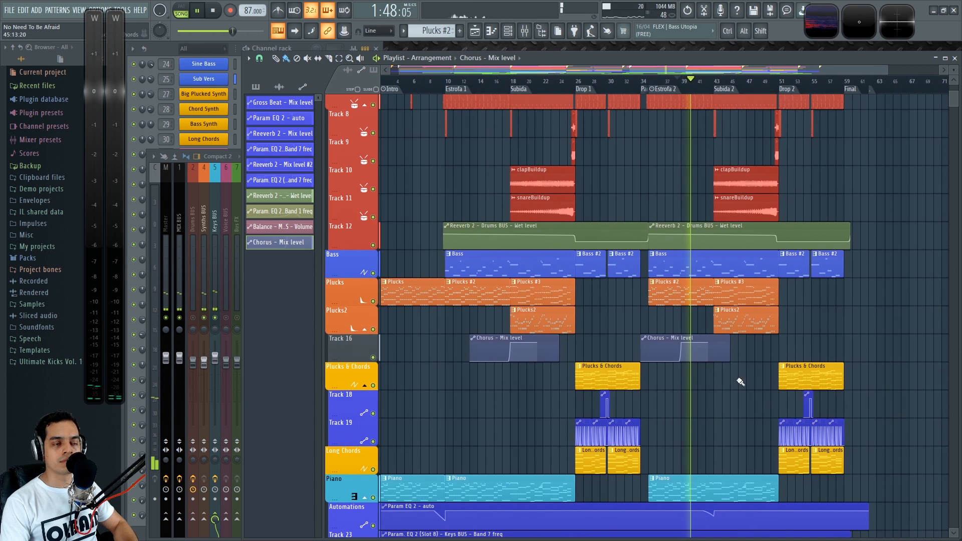
key("space")
Unsolo Keys 1 in the mixer and play the full mix through the chorus rise around bar 39 in Estrofa 2
key("F9")
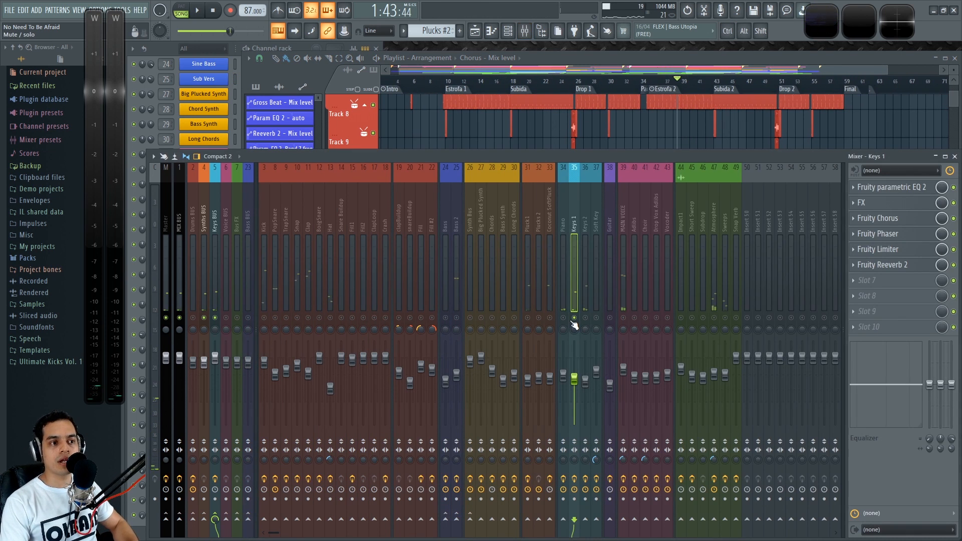
key("ctrl")
key("F9")
scroll(640, 390, "up", 3)
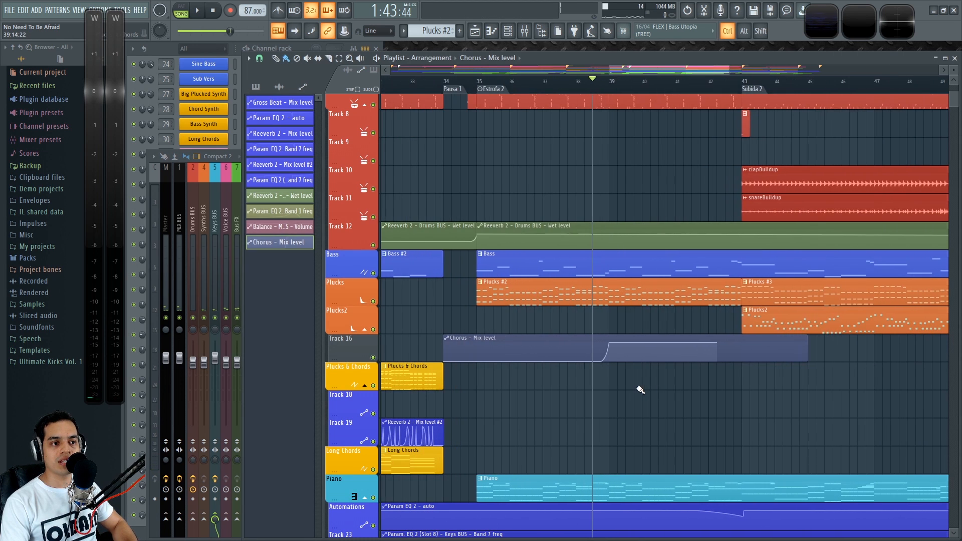
scroll(642, 394, "up", 2)
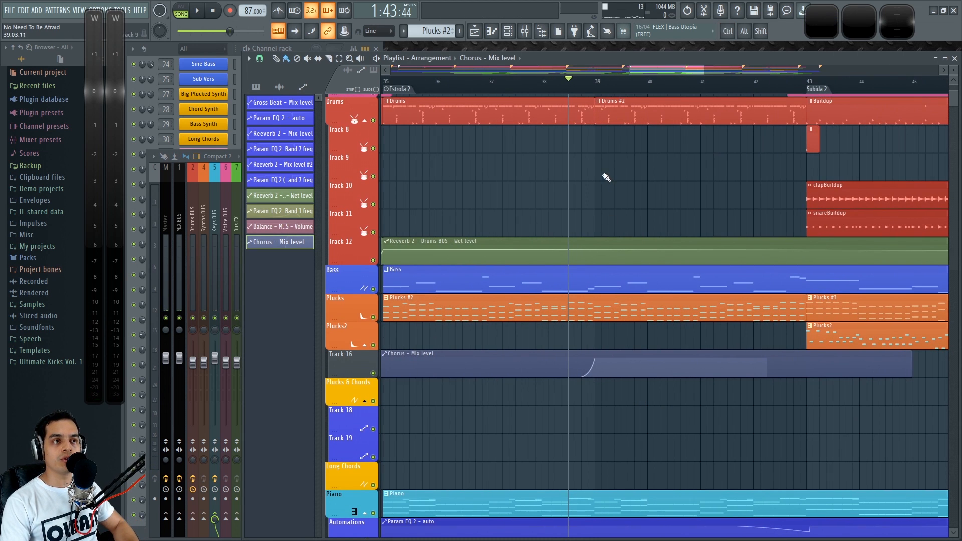
key("space")
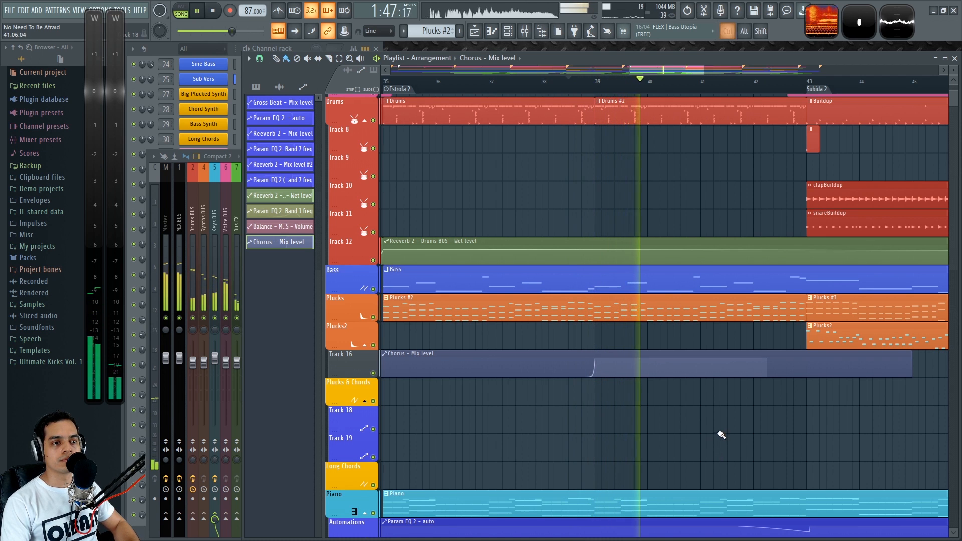
scroll(722, 434, "down", 3)
scroll(761, 412, "down", 2)
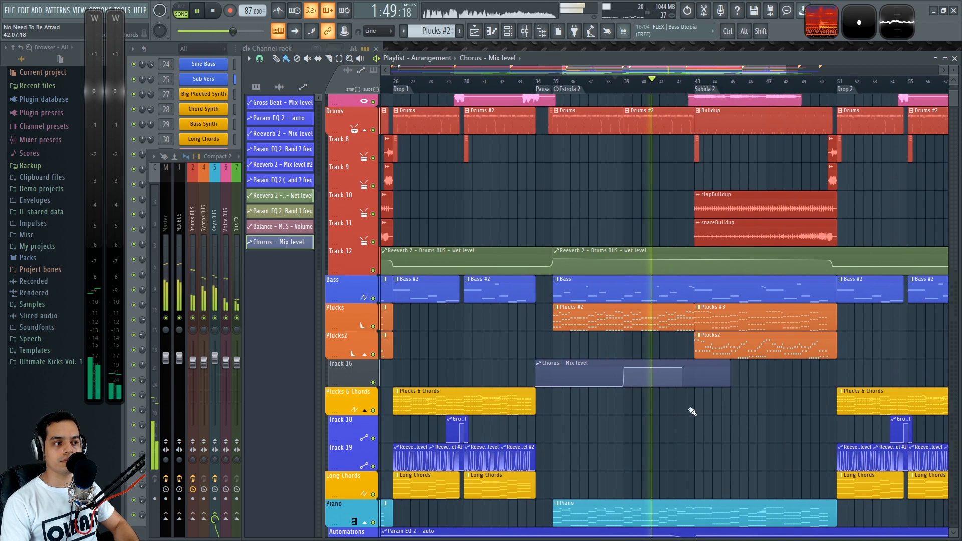
scroll(711, 407, "down", 2)
key("space")
Pick the Plucks2 pattern clip at Subida and examine the layers around the first buildup
scroll(505, 348, "up", 3)
left_click(500, 347)
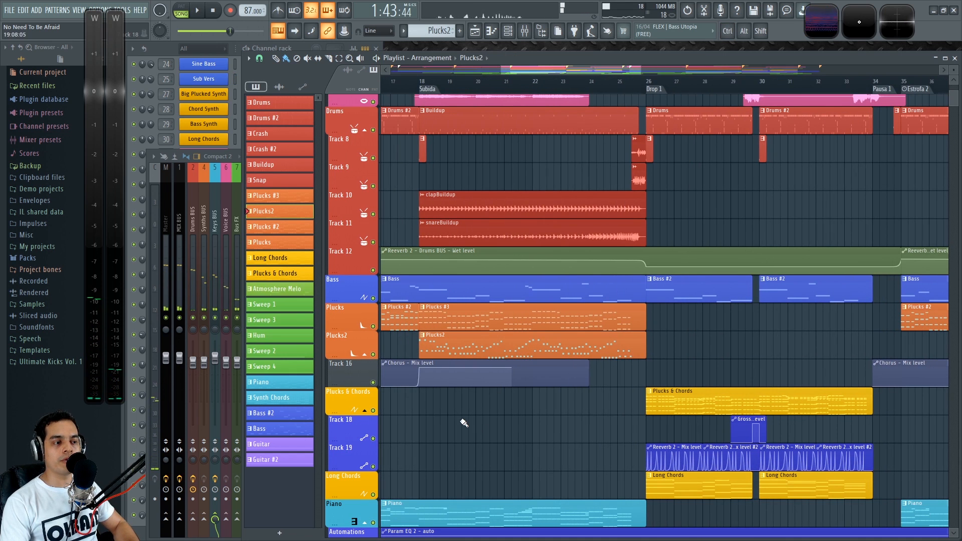
left_click_drag(462, 420, 475, 451)
scroll(552, 385, "down", 4)
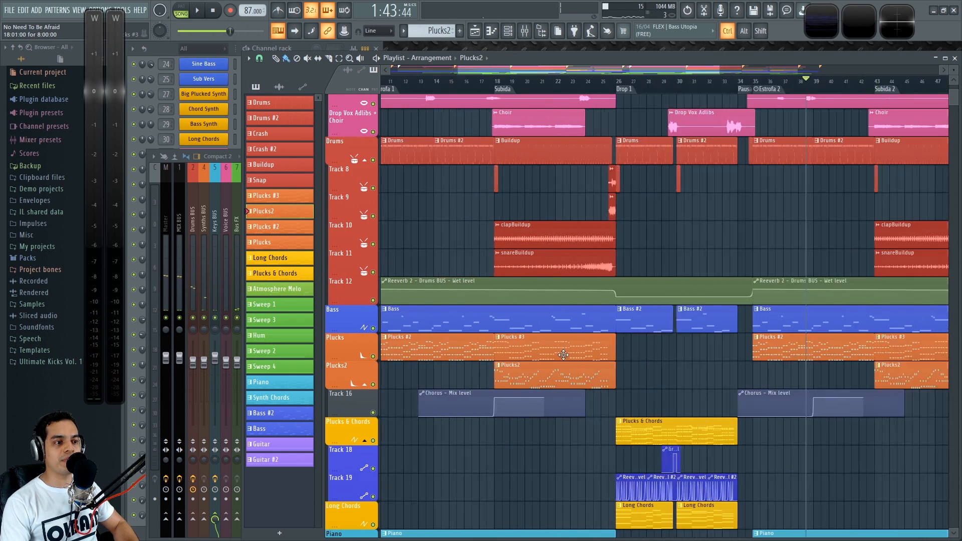
Solo the Plucks2 playlist track, play it from Subida and find the channels it uses in the Channel rack
scroll(493, 390, "up", 5)
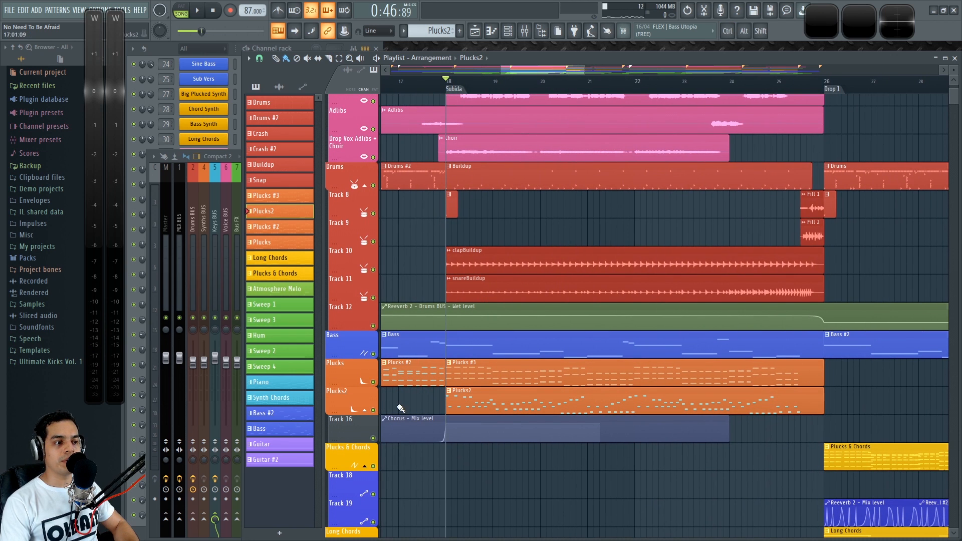
left_click(379, 411, "ctrl")
key("space")
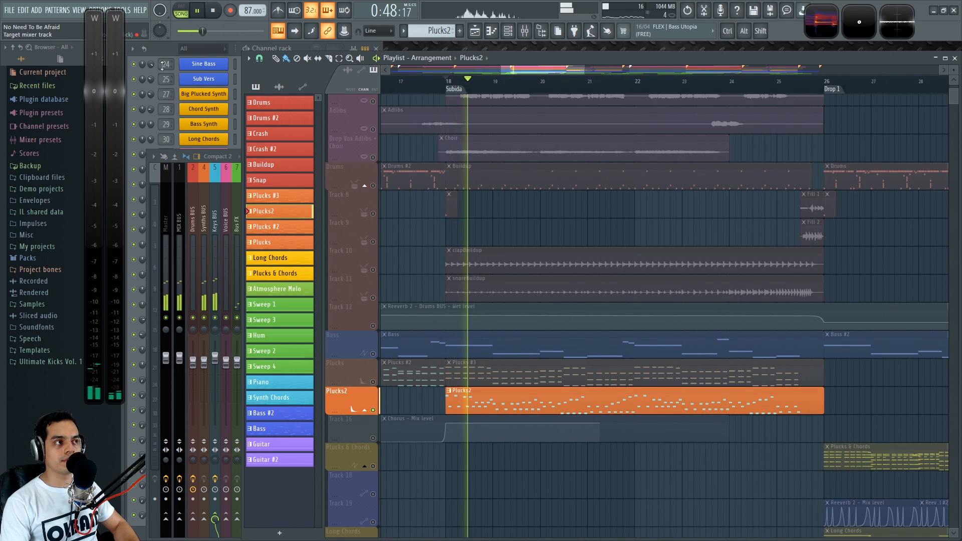
key("F6")
scroll(305, 225, "up", 4)
scroll(305, 226, "up", 2)
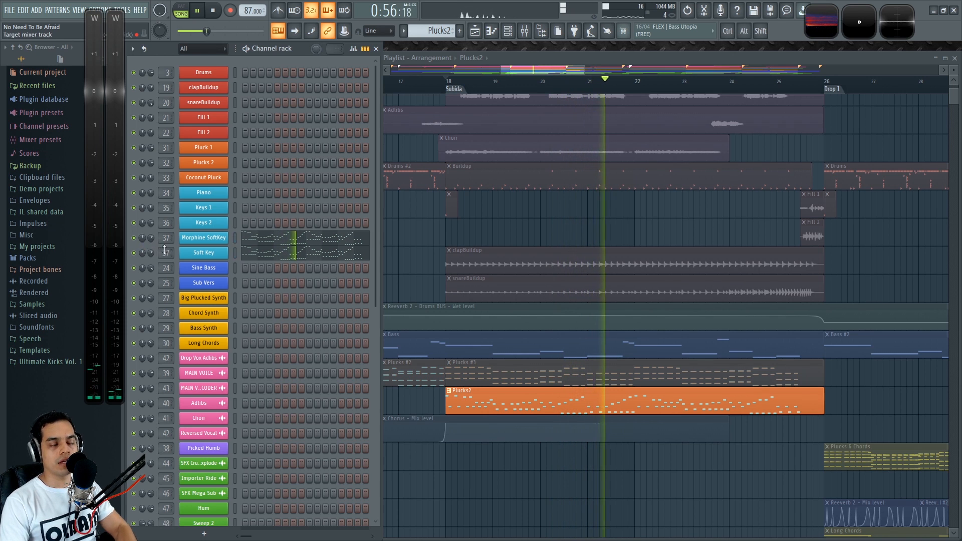
Inspect the effects on the Soft Key mixer track while the soloed pattern plays, and stop playback at the Channel rack
key("F9")
left_click(594, 200)
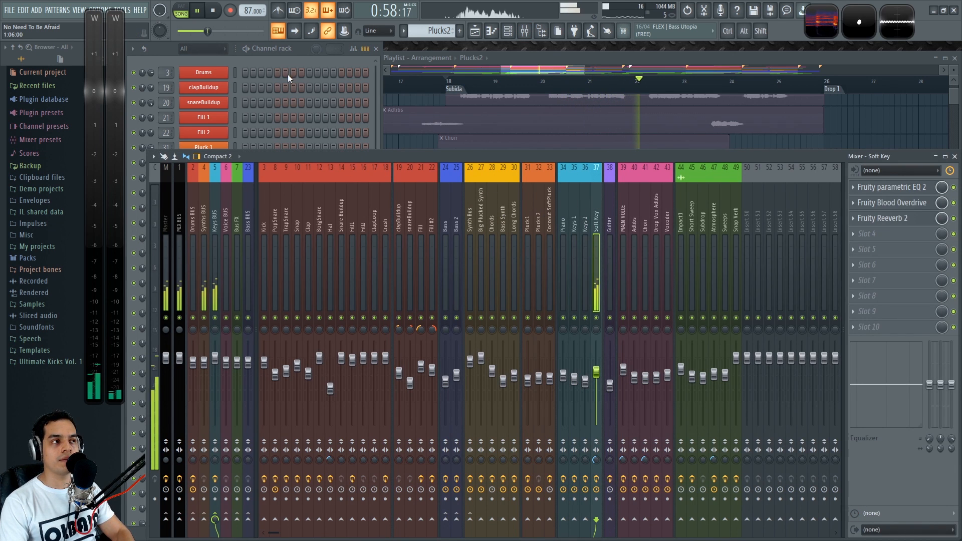
left_click(297, 54)
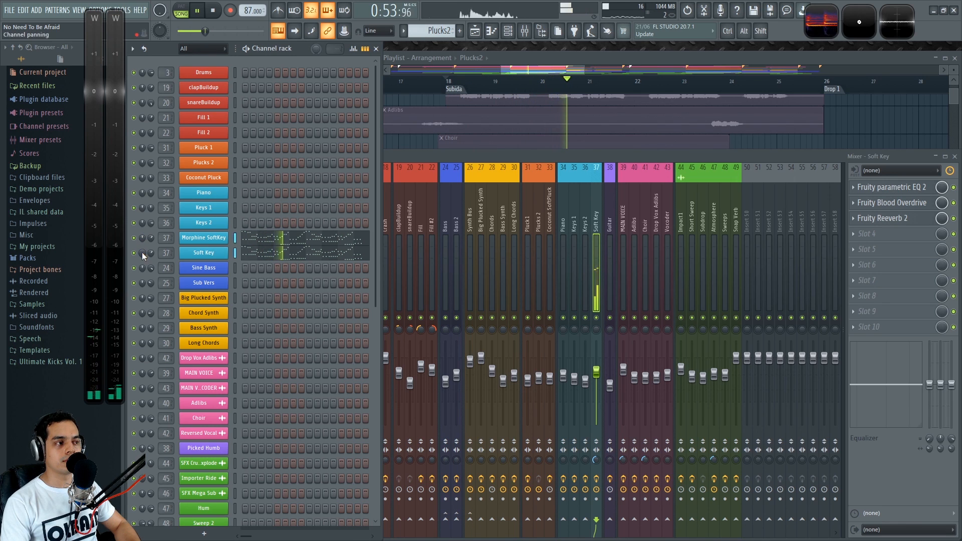
key("space")
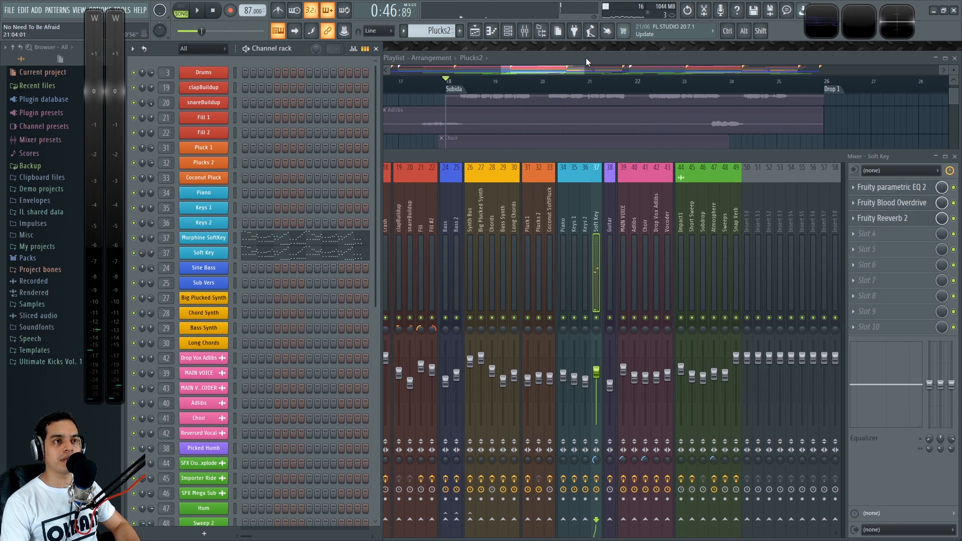
Insert an empty playlist track between Plucks2 and the Chorus - Mix level automation track
double_click(567, 53)
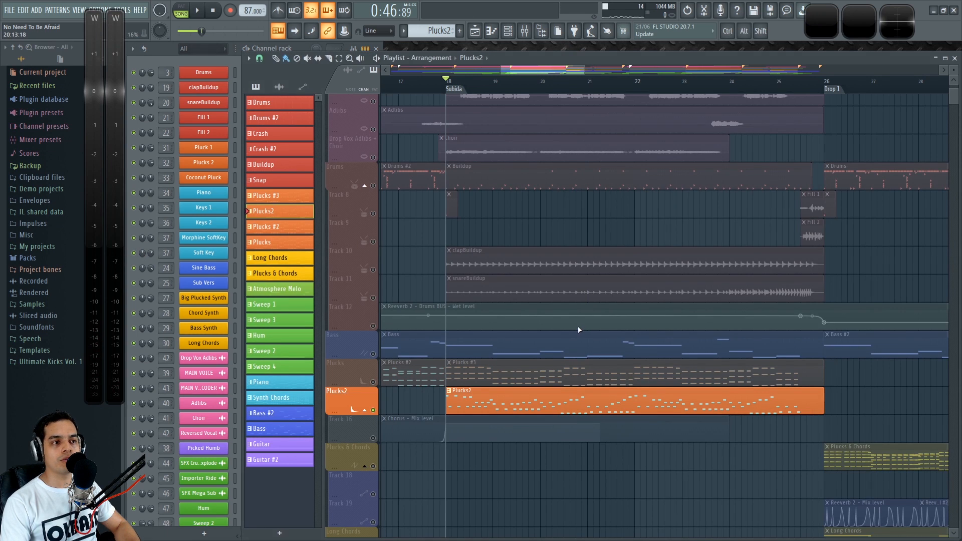
scroll(588, 460, "down", 2)
scroll(450, 411, "down", 2)
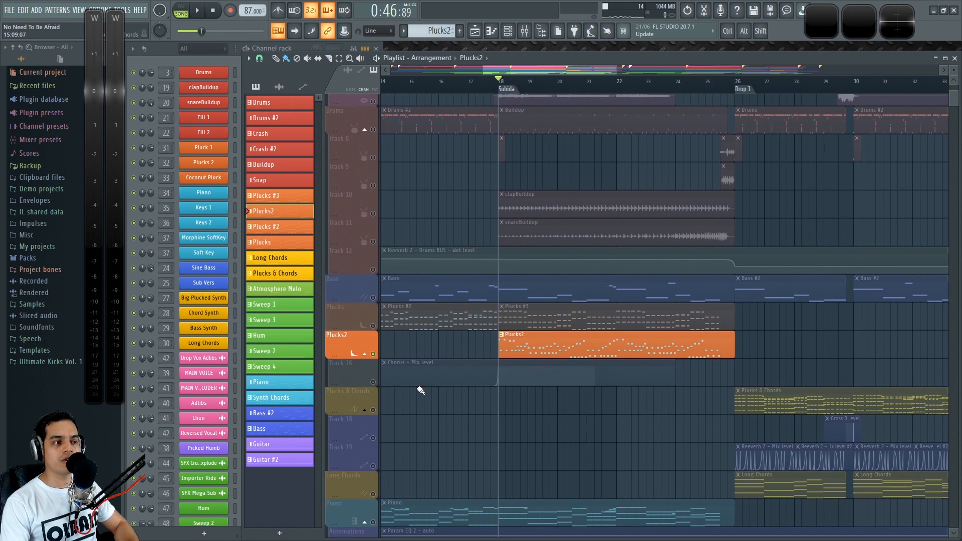
right_click(351, 368)
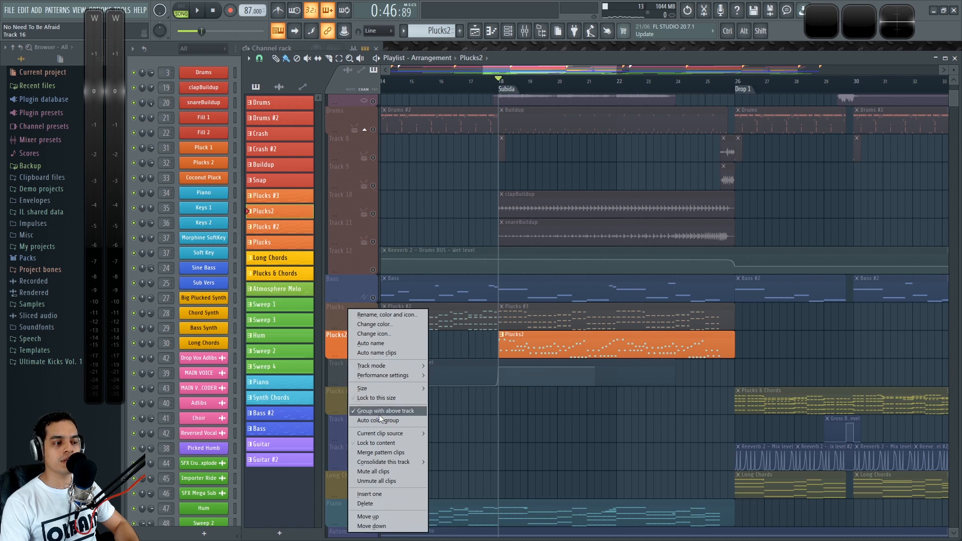
left_click(375, 493)
scroll(500, 379, "up", 2)
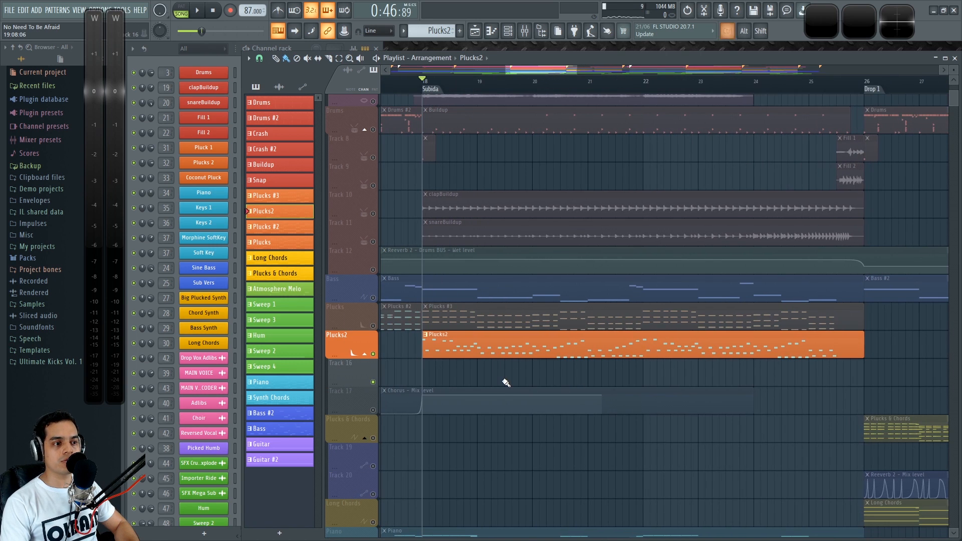
scroll(516, 381, "up", 2)
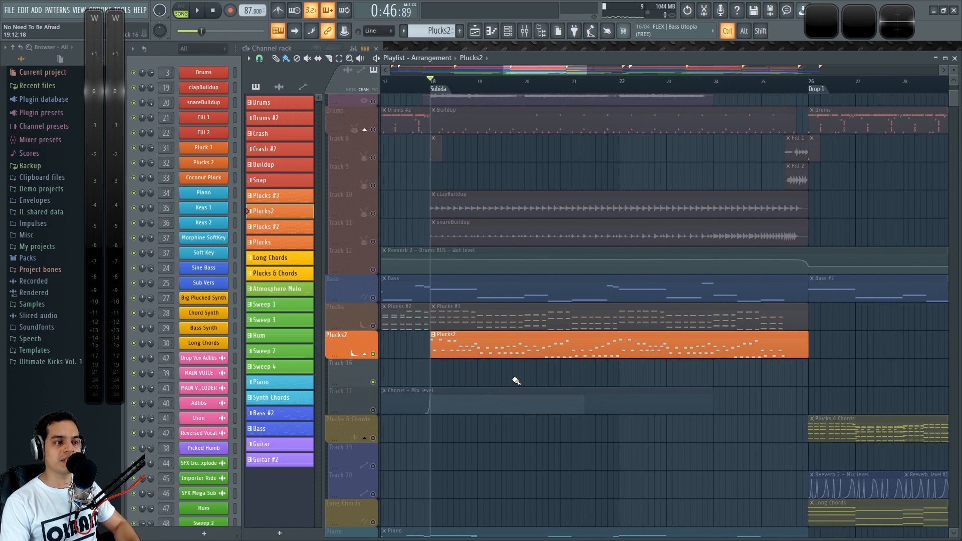
Review the arrangement around the soloed Plucks2 clip and play it from Subida with the Morphine SoftKey and Soft Key channels in view
scroll(518, 381, "down", 5)
scroll(549, 281, "down", 3)
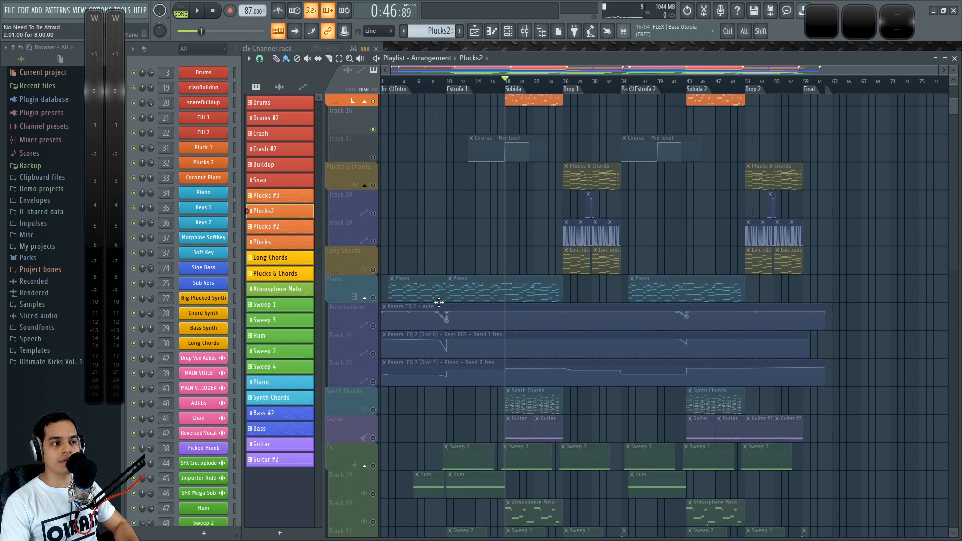
scroll(512, 255, "up", 7)
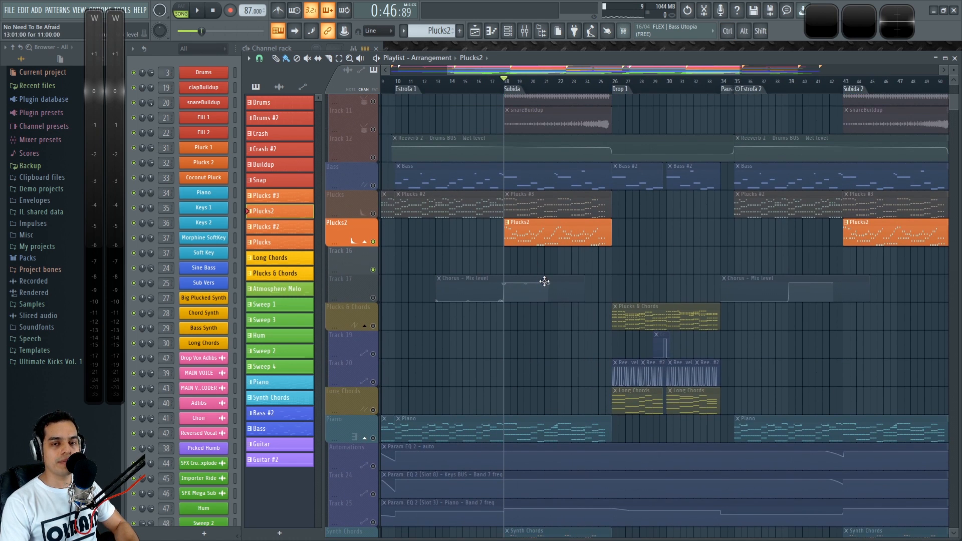
scroll(543, 256, "up", 3)
scroll(496, 266, "up", 1)
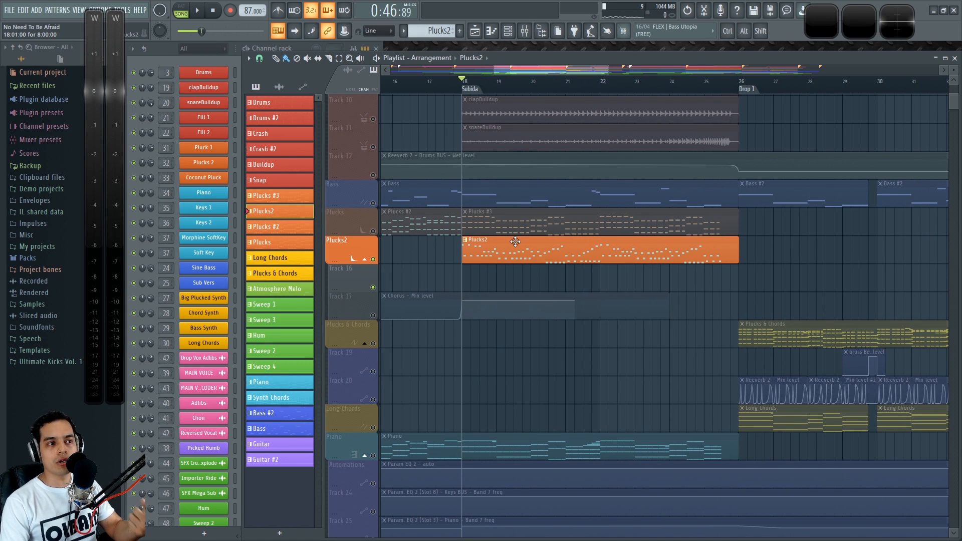
key("space")
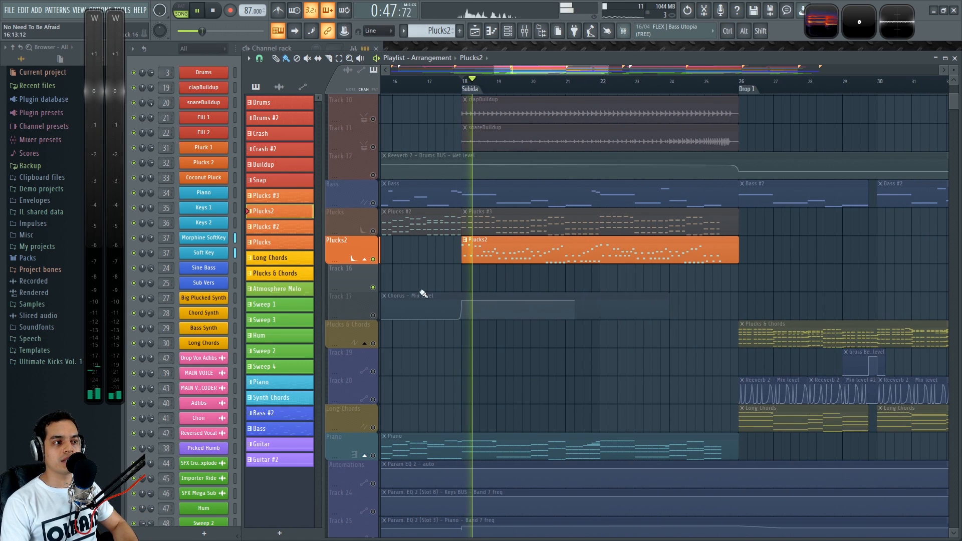
left_click(158, 58)
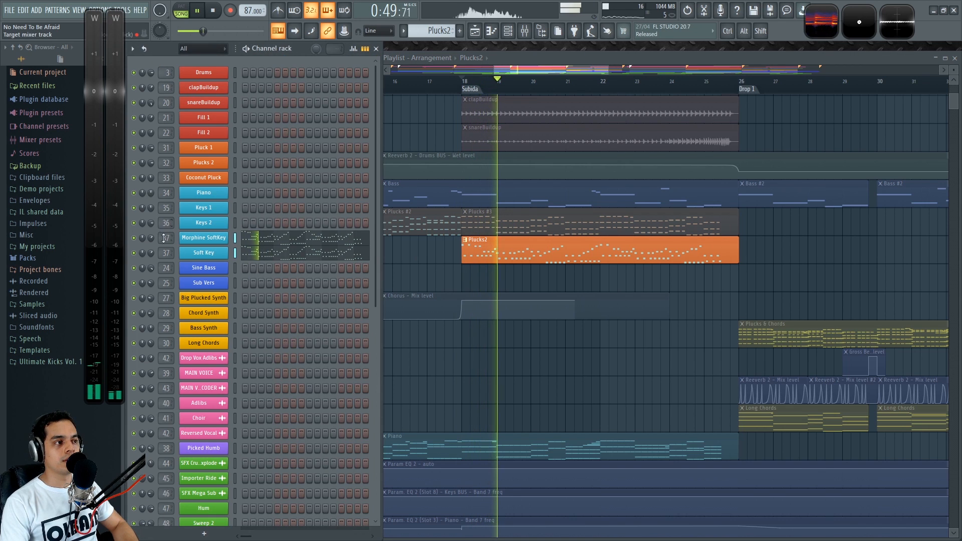
key("space")
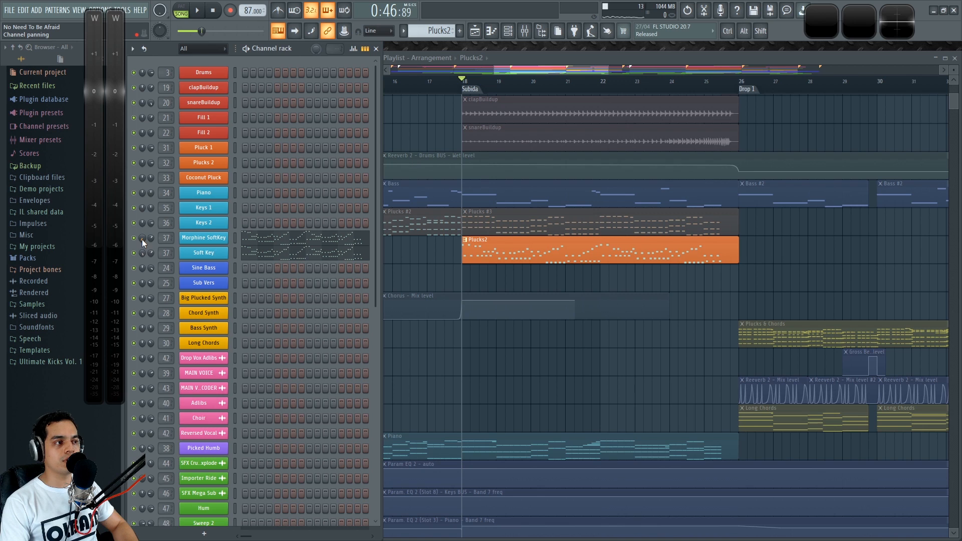
Select bars 17 to 26 in the playlist and create an automation clip for the Morphine SoftKey channel's panning
right_click(142, 239)
left_click(471, 392)
left_click_drag(442, 87, 734, 112)
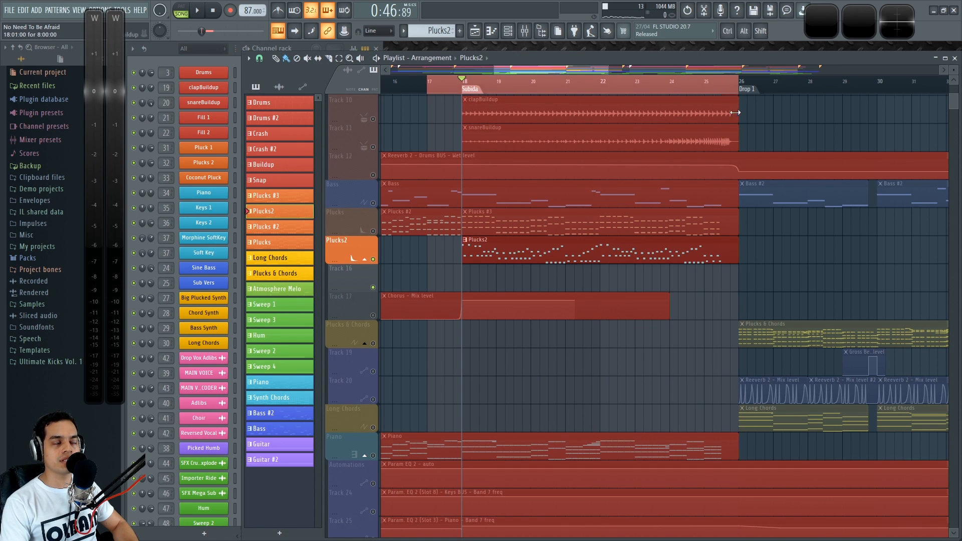
left_click(168, 49)
right_click(142, 238)
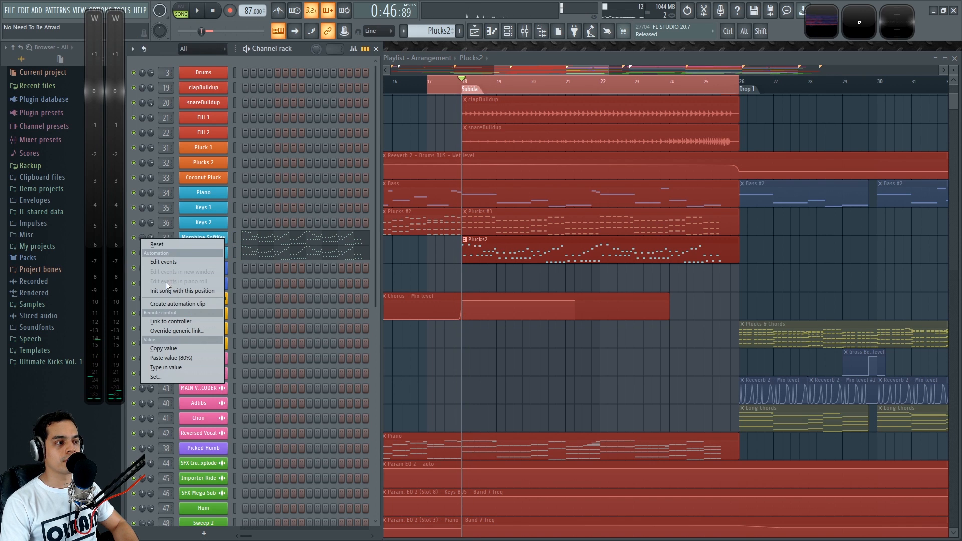
left_click(172, 304)
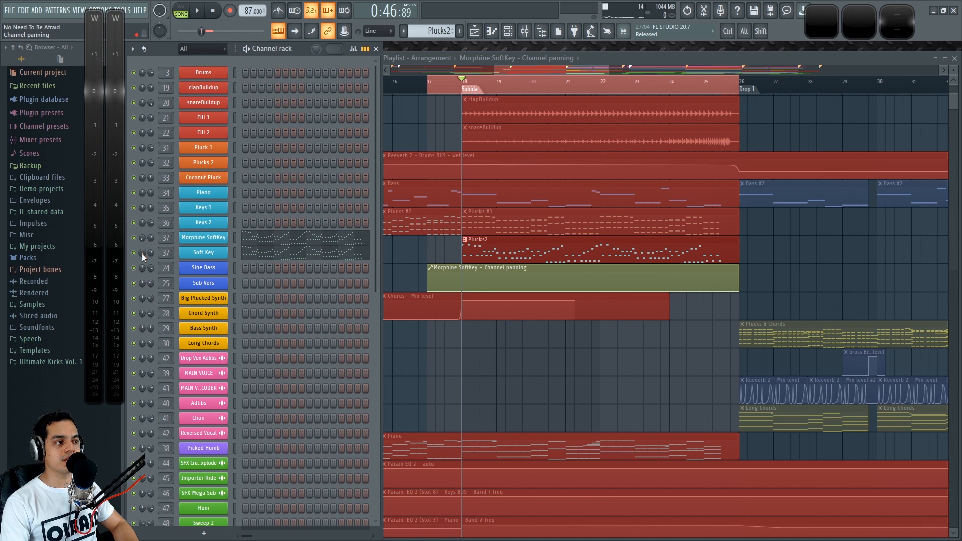
Insert another empty track above the chorus automation and create a panning automation clip for the Soft Key channel over bars 17 to 26
right_click(472, 359)
right_click(345, 292)
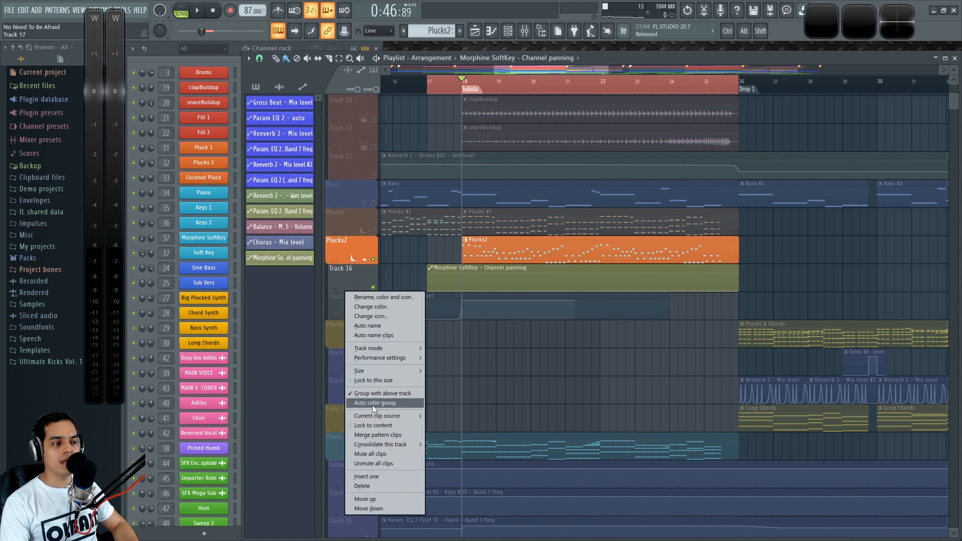
left_click(371, 477)
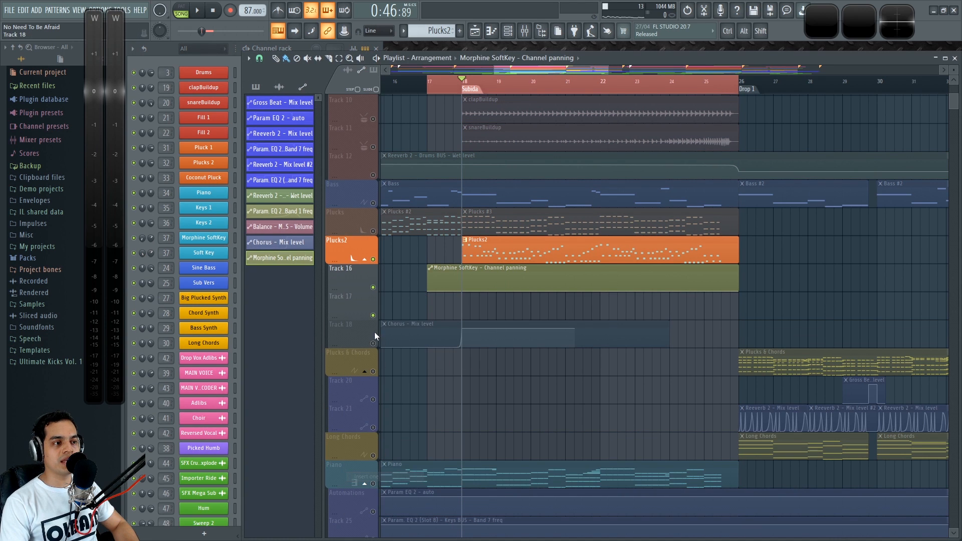
left_click(151, 47)
right_click(143, 254)
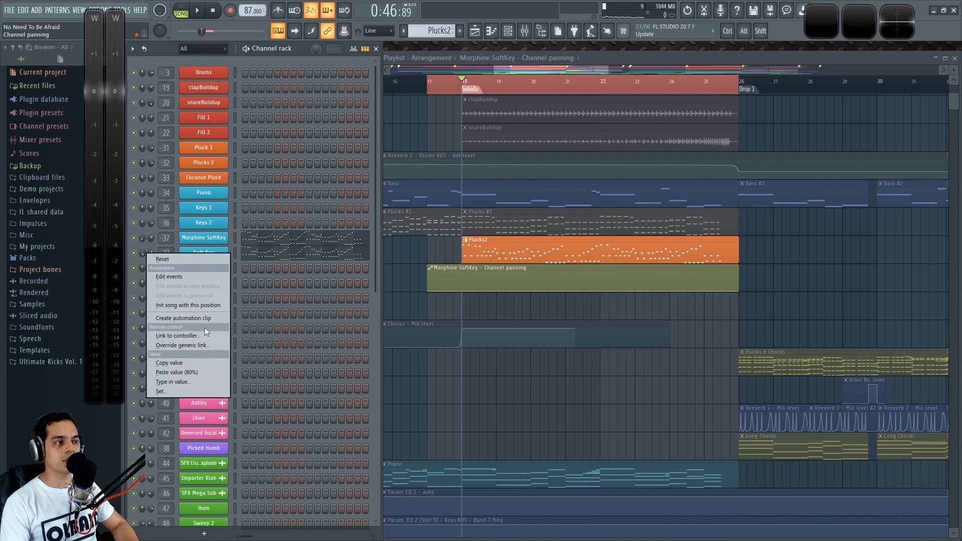
left_click(186, 319)
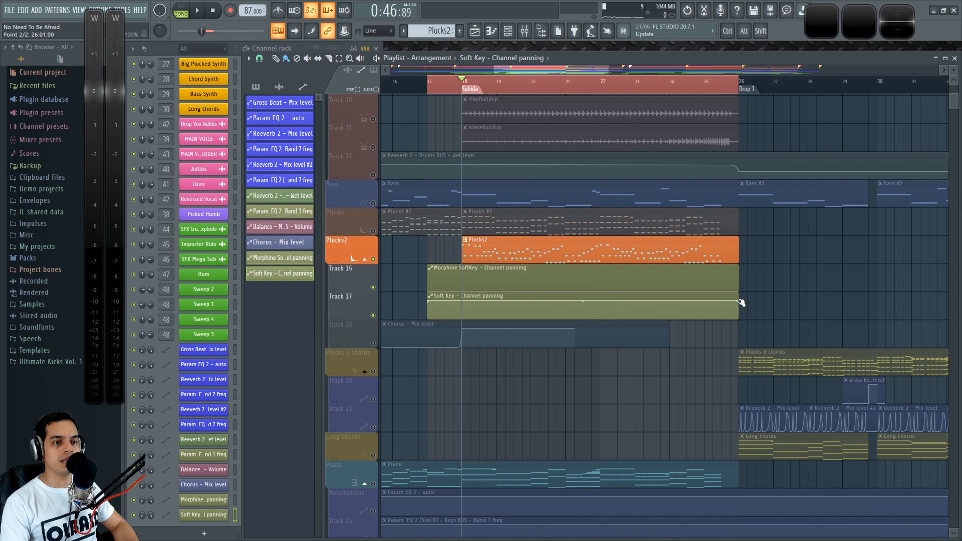
Move both panning clips' end points to bar 22, with Soft Key sloping down and Morphine SoftKey sloping up, and start playback
left_click_drag(740, 302, 611, 307)
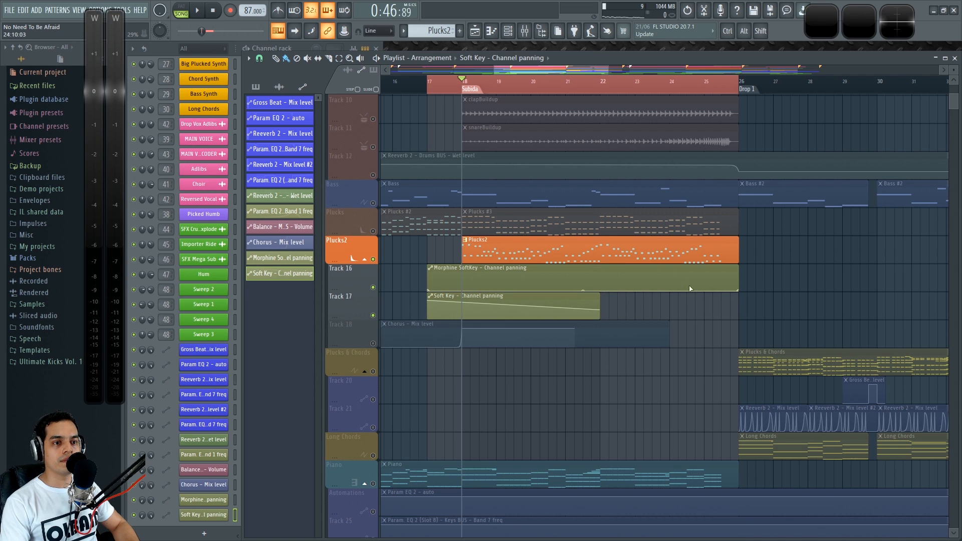
left_click_drag(740, 293, 605, 290)
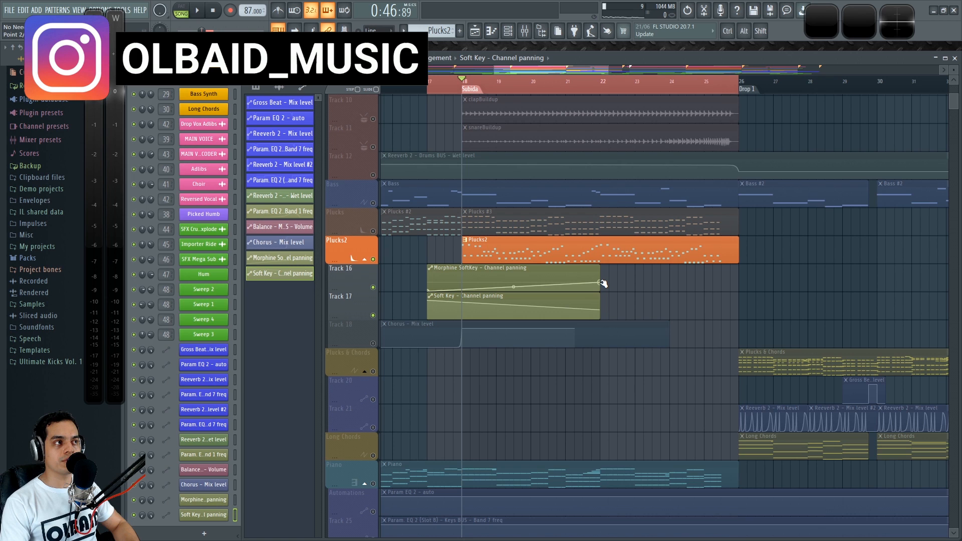
key("space")
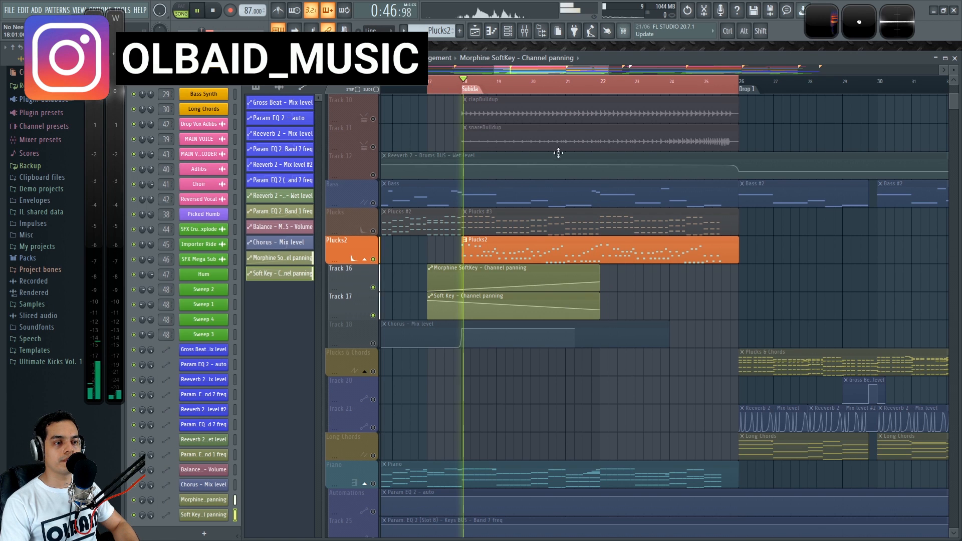
Extend both panning clips to bar 26 and add end points that return each curve to its starting level in straight lines
left_click_drag(602, 283, 738, 287)
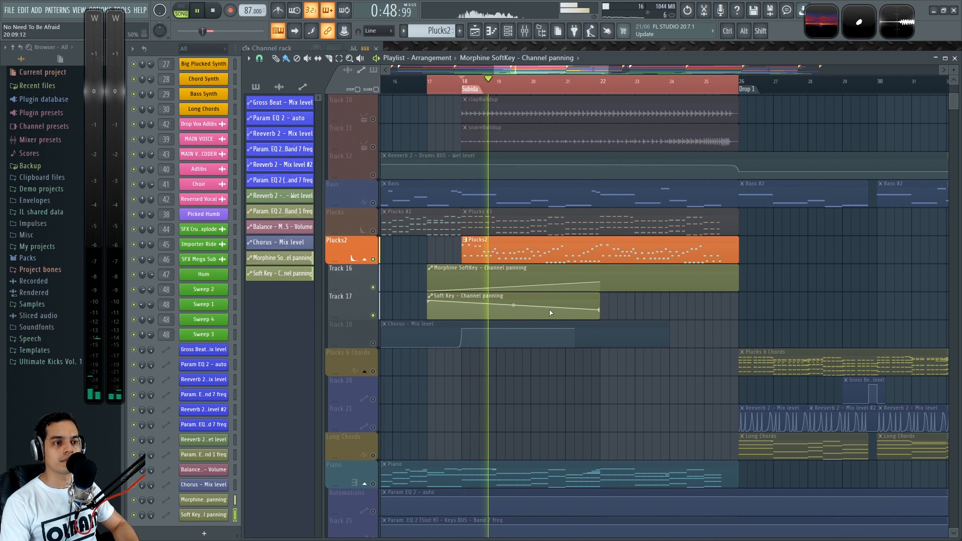
left_click_drag(598, 310, 738, 314)
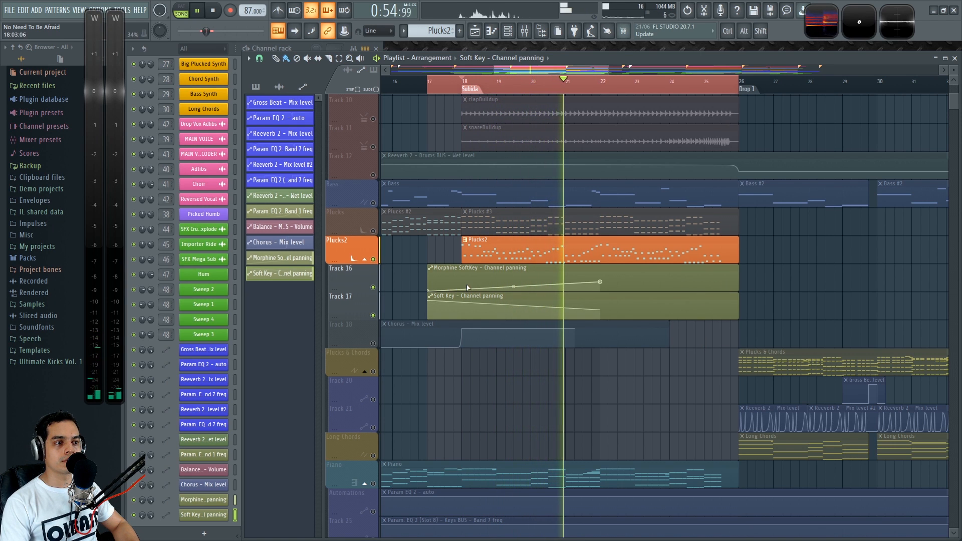
left_click(449, 288)
left_click(576, 301)
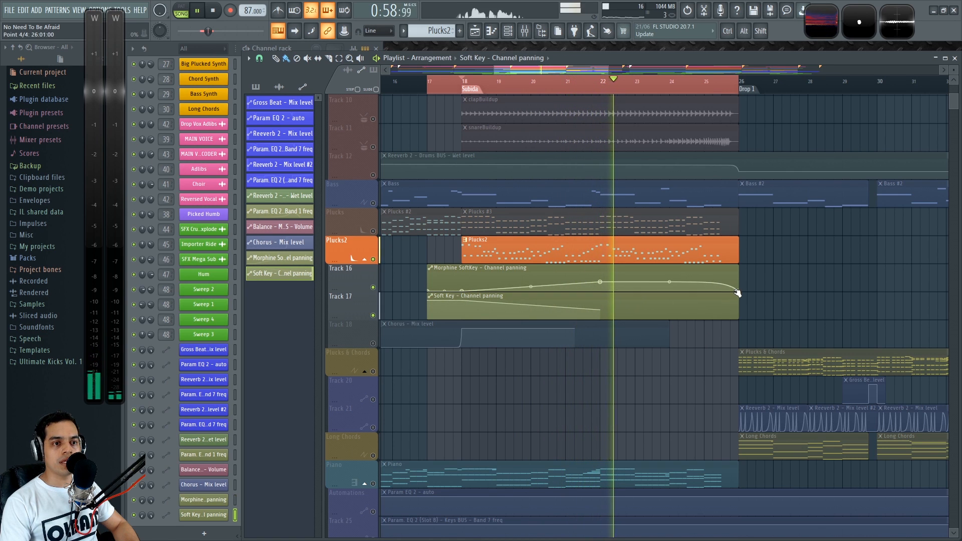
left_click(712, 290)
left_click(717, 311)
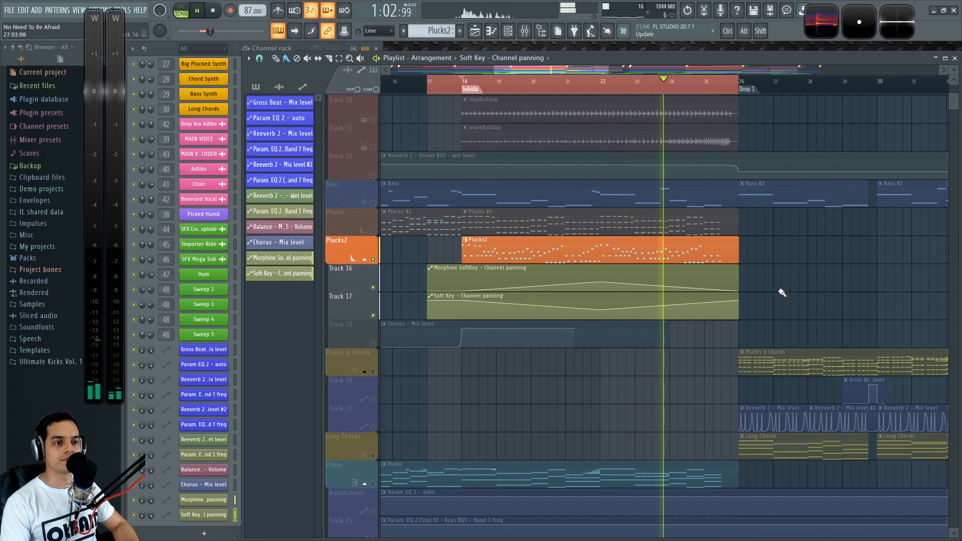
Watch the Morphine SoftKey and Soft Key channels' panning in the Channel rack as the passage plays, and stop playback
scroll(789, 296, "down", 3)
left_click_drag(799, 302, 686, 316)
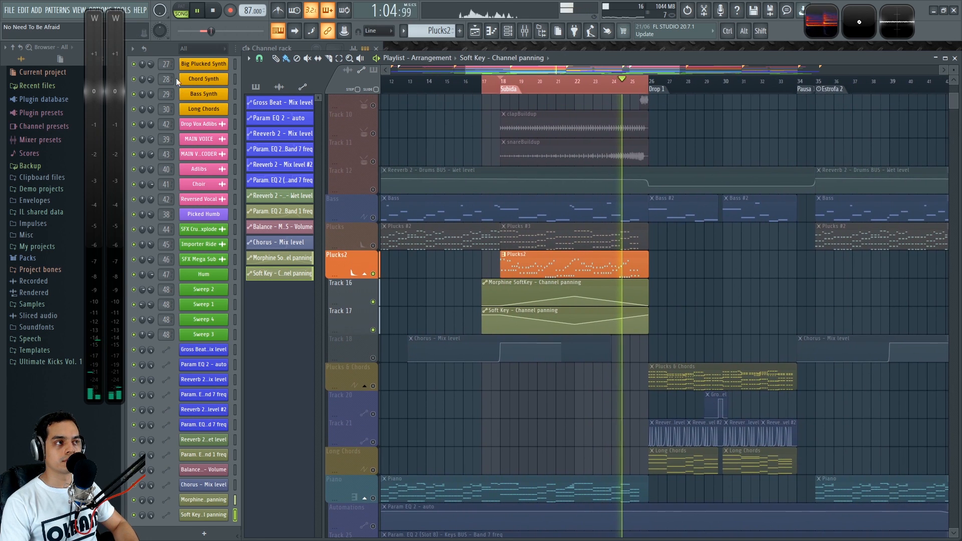
left_click(166, 47)
scroll(306, 224, "up", 4)
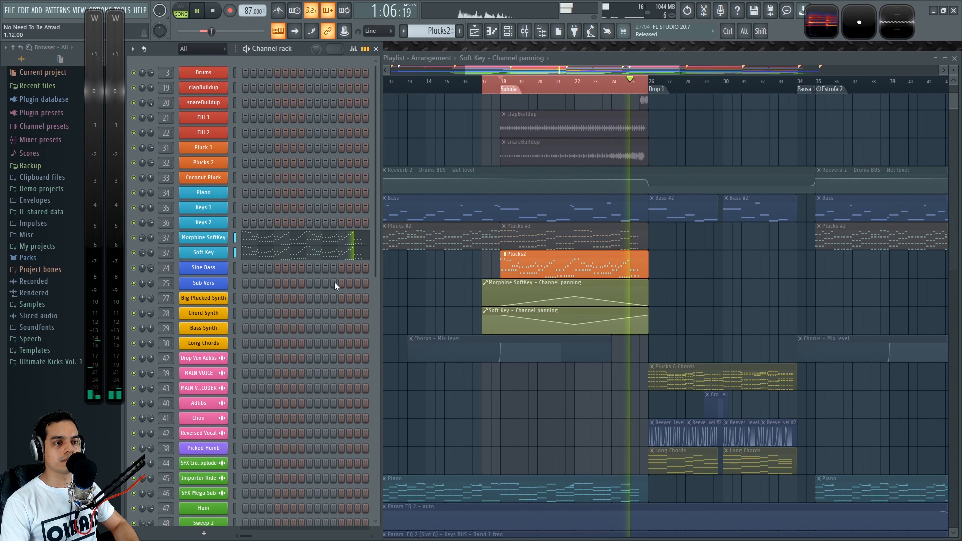
right_click(687, 311)
key("space")
Copy the Morphine SoftKey and Soft Key panning clips to bars 42 to 51, beneath the Plucks2 clip at Subida 2
scroll(716, 304, "down", 2)
left_click_drag(722, 281, 601, 232)
scroll(446, 193, "up", 2)
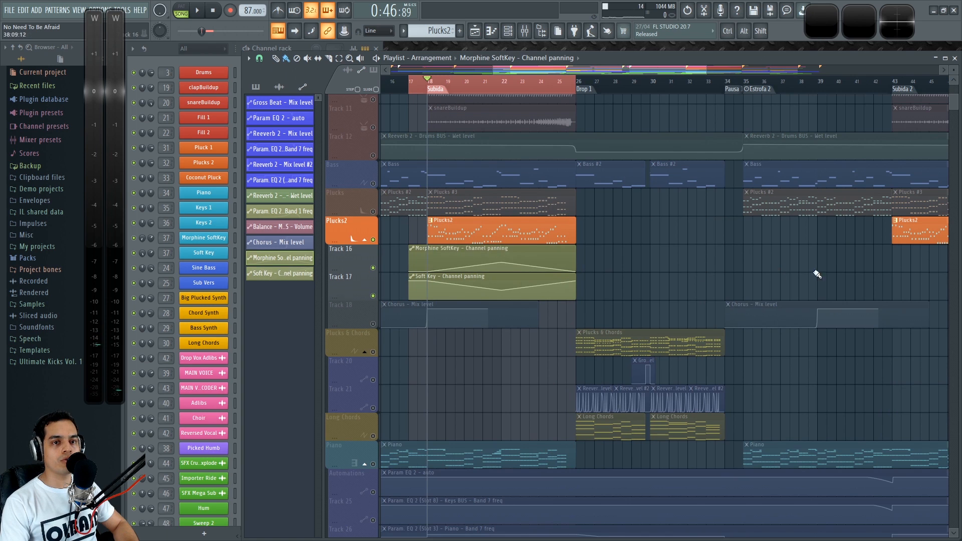
left_click_drag(817, 274, 765, 274)
left_click_drag(529, 284, 913, 248)
left_click_drag(694, 245, 564, 266)
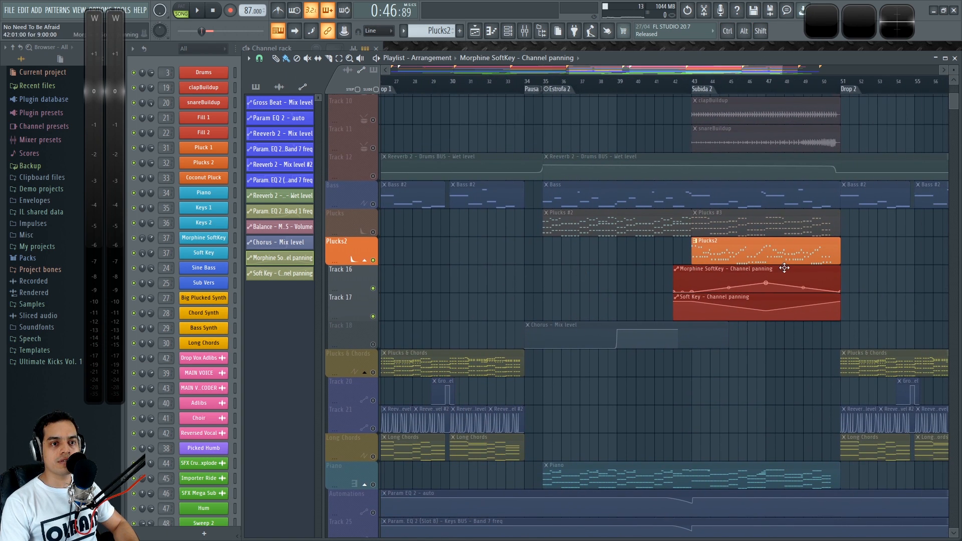
Rearrange the Morphine SoftKey panning at Subida 2 into two clips, falling over bars 43 to 47 and rising over bars 47 to 51
key("ctrl+d")
scroll(690, 311, "up", 2)
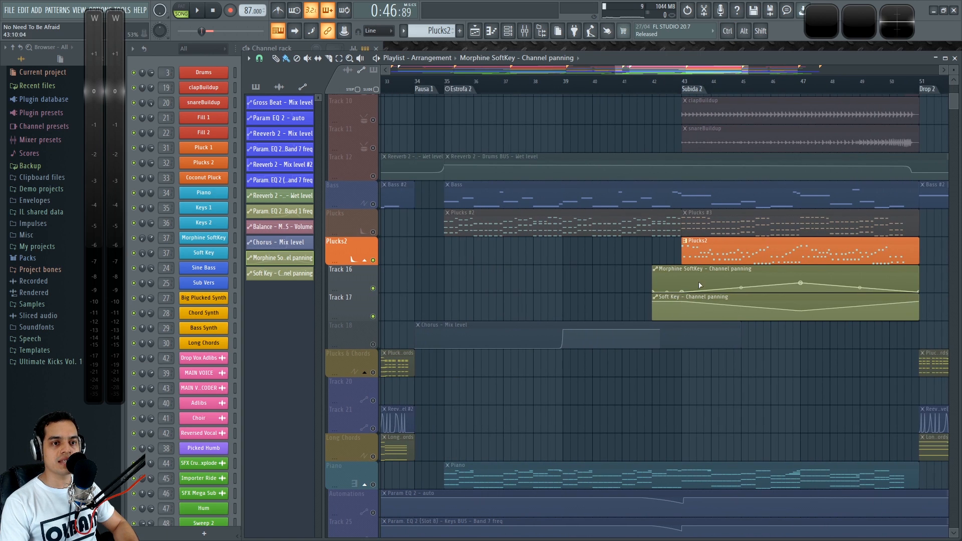
scroll(797, 372, "right", 2)
left_click_drag(764, 271, 646, 272)
left_click_drag(481, 271, 630, 272)
left_click(777, 285)
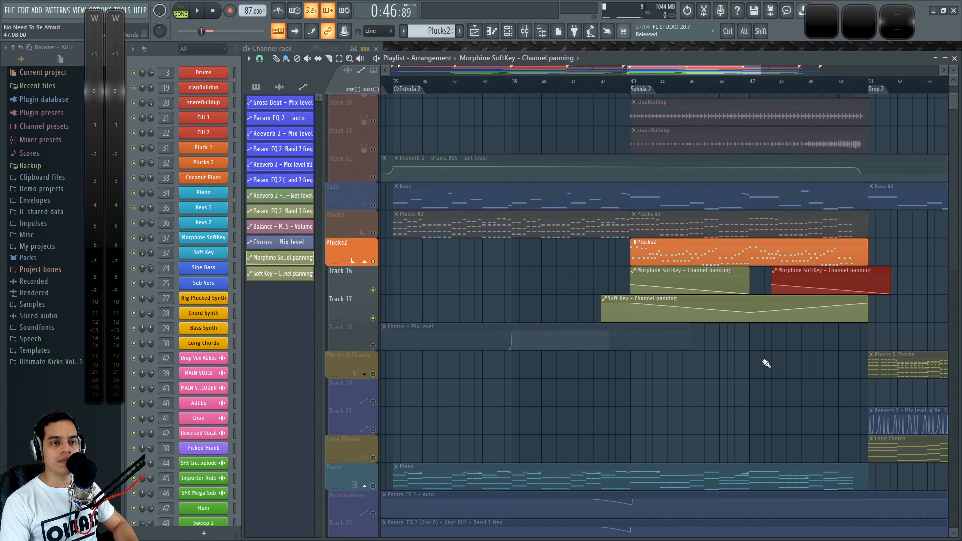
scroll(774, 360, "right", 2)
mouse_move(714, 281)
left_mouse_down()
mouse_move(810, 281)
mouse_move(700, 289)
left_mouse_up()
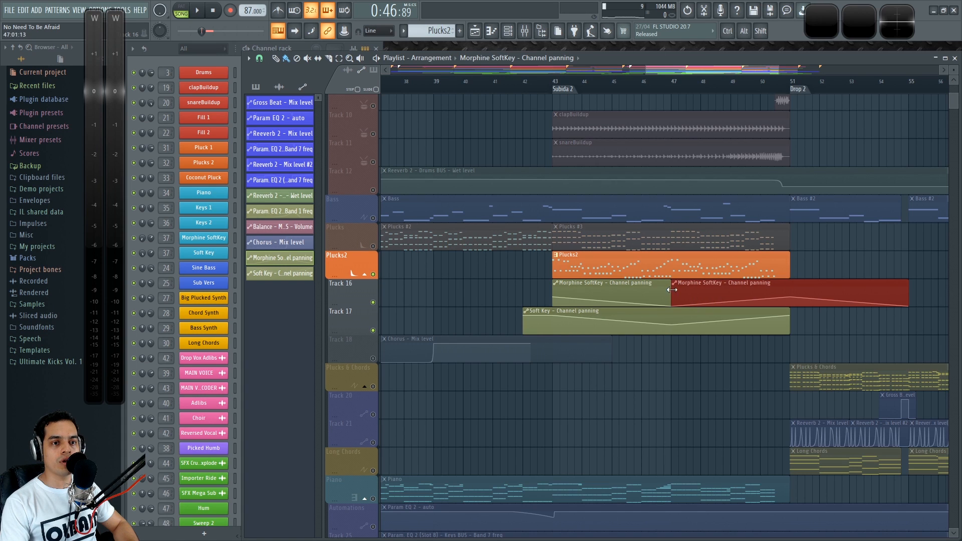
left_click(699, 395, "ctrl")
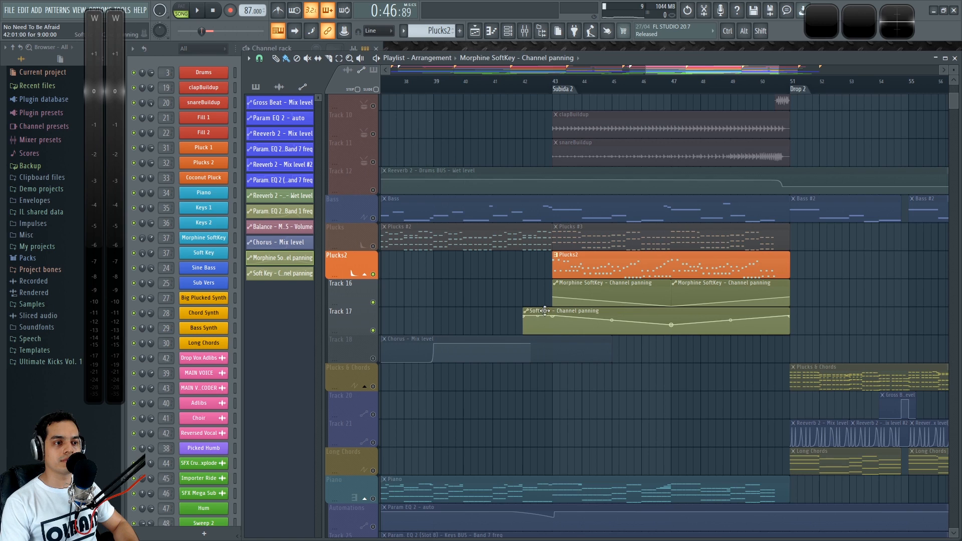
Rearrange the Soft Key panning at Subida 2 into two clips, rising over bars 43 to 47 and falling over bars 47 to 51
left_click(523, 312)
mouse_move(542, 311)
left_mouse_down()
mouse_move(659, 311)
mouse_move(557, 315)
left_mouse_up()
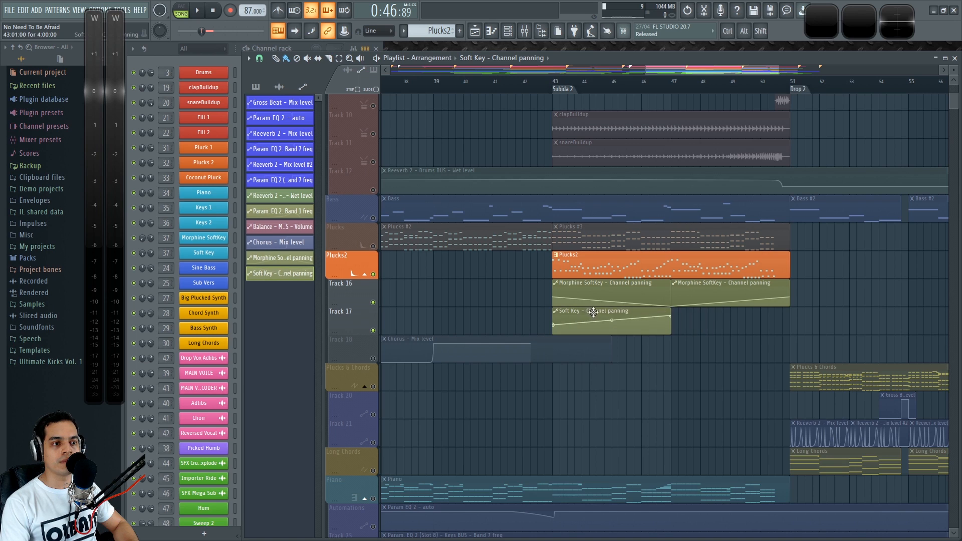
left_click_drag(796, 326, 667, 313)
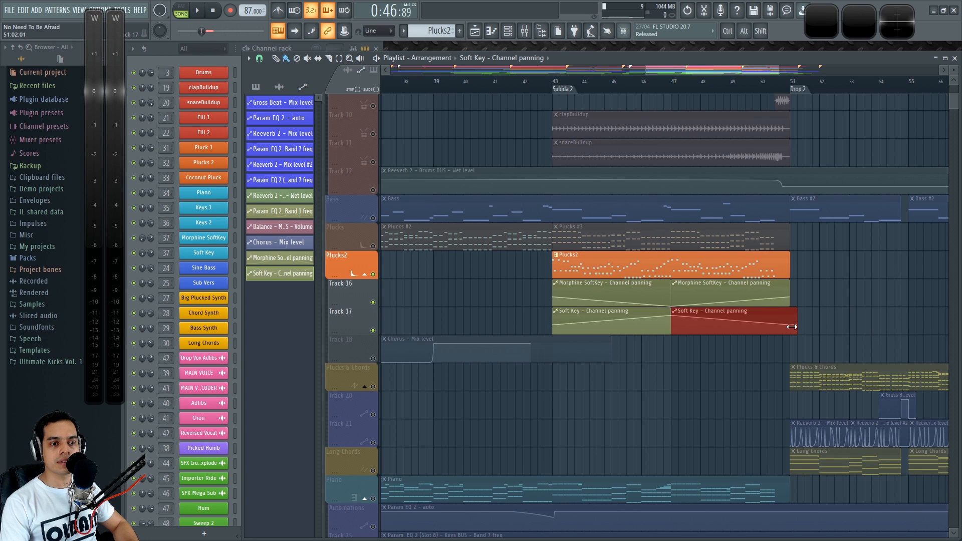
Play the panned plucks of the first Subida from bar 22 and clear the time selection
scroll(799, 371, "down", 4)
left_click_drag(675, 387, 755, 404)
scroll(538, 335, "down", 1)
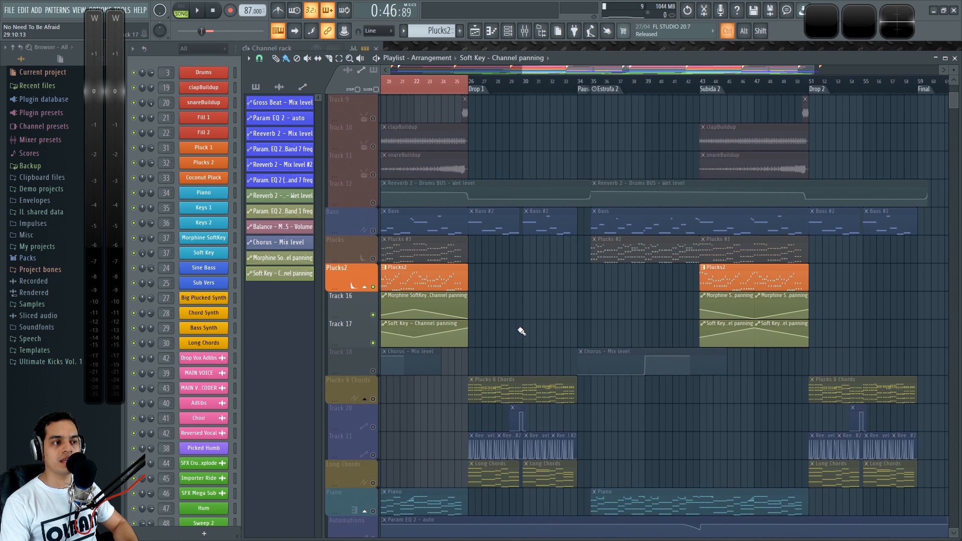
left_click_drag(520, 330, 583, 343)
key("space")
left_click(468, 90)
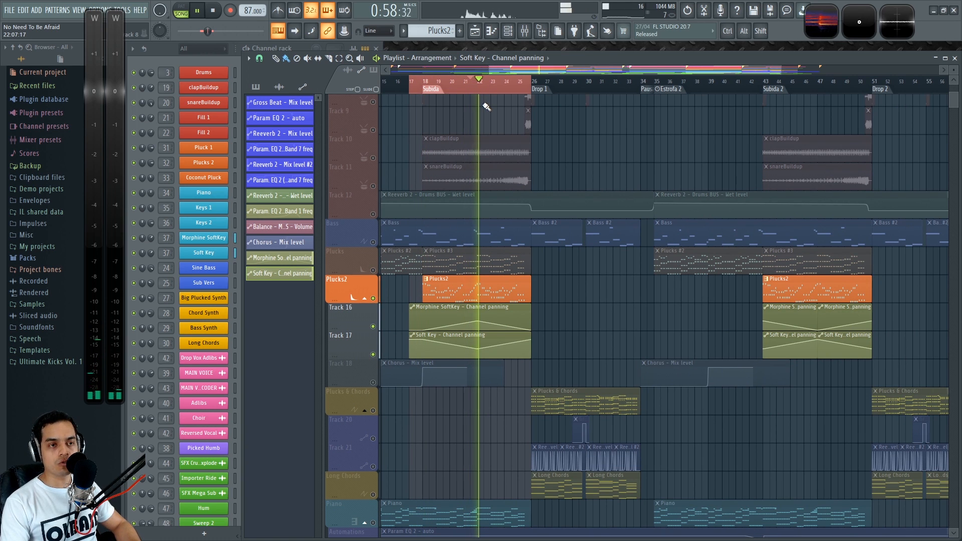
key("ctrl+d")
left_click_drag(686, 143, 655, 159)
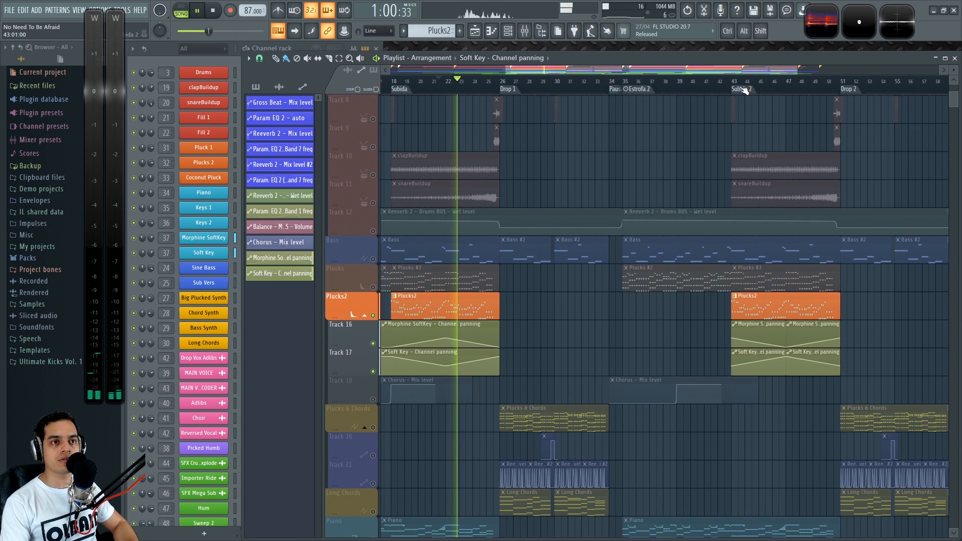
Select bars 43 to 51, listen to the panned plucks at the start of Subida 2 and from bar 47, and clear the selection
left_click_drag(735, 86, 842, 99)
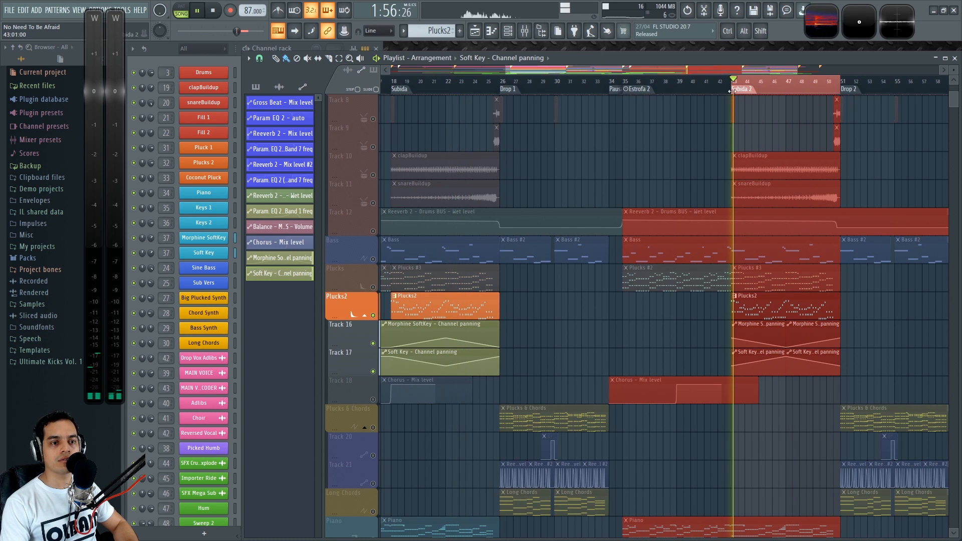
scroll(821, 368, "up", 3)
left_click_drag(659, 411, 689, 423)
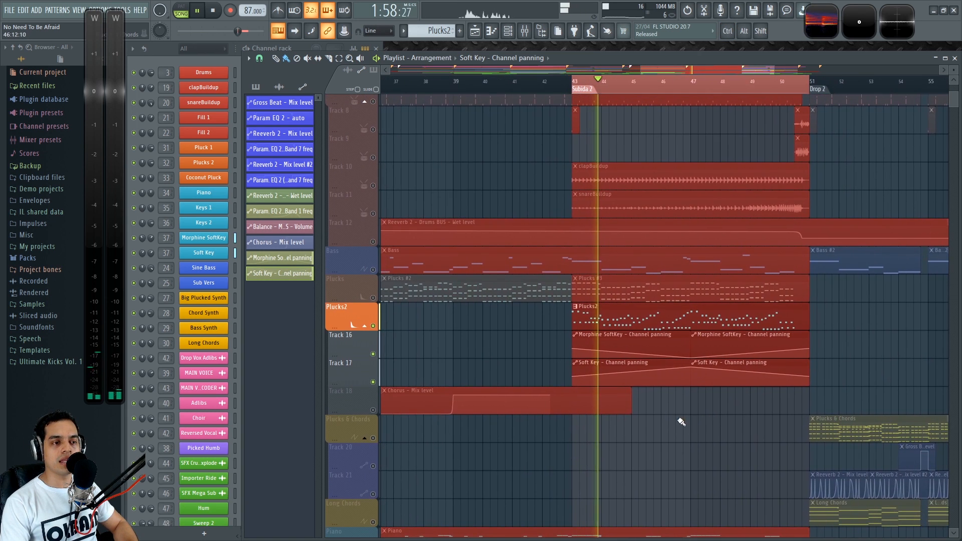
scroll(671, 366, "up", 2)
left_click(698, 82)
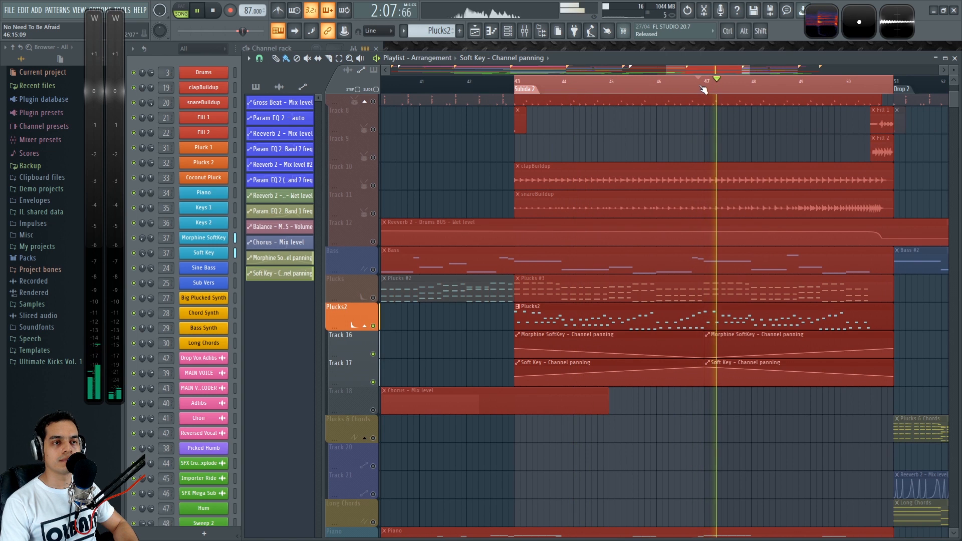
key("ctrl+d")
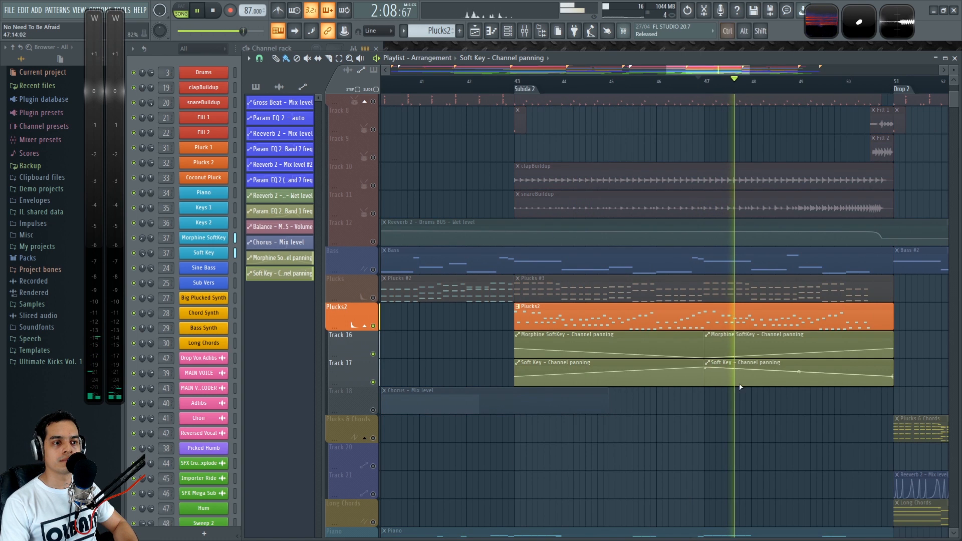
Stop playback and unsolo the Plucks2 track group so that all playlist tracks are active
scroll(726, 390, "down", 3)
key("space")
left_click(373, 326, "ctrl")
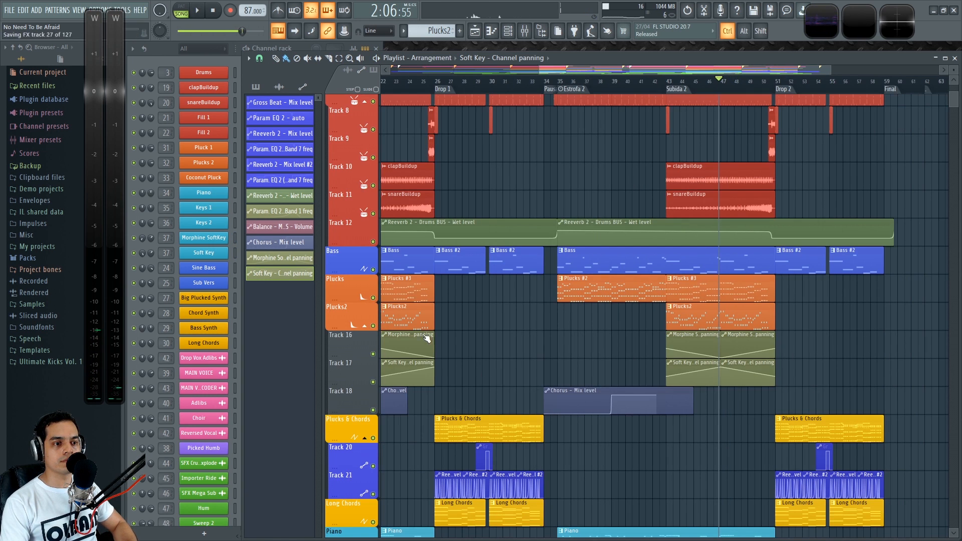
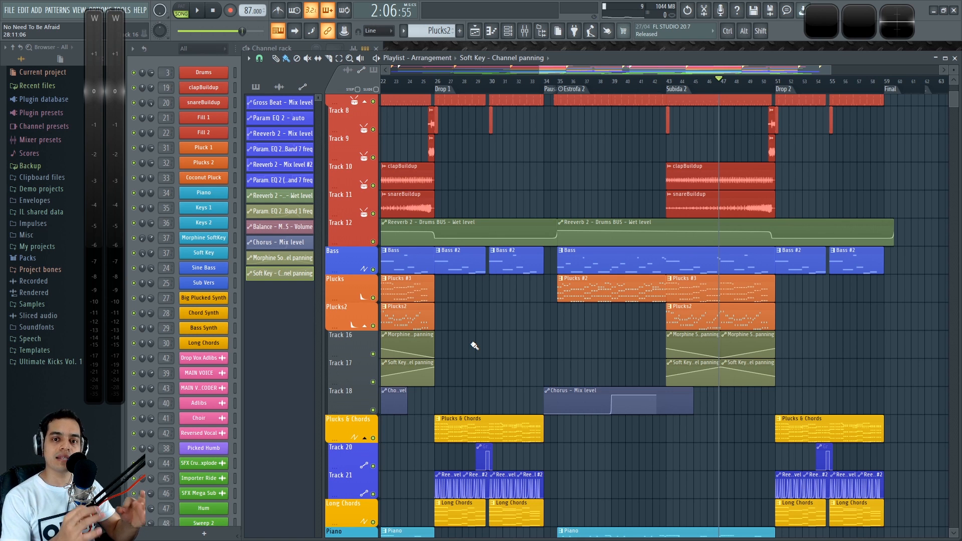
Play the full mix from bar 47 through Subida 2 into Drop 2 while looking over the arrangement's layers
key("space")
key("space")
scroll(821, 363, "down", 4, "ctrl")
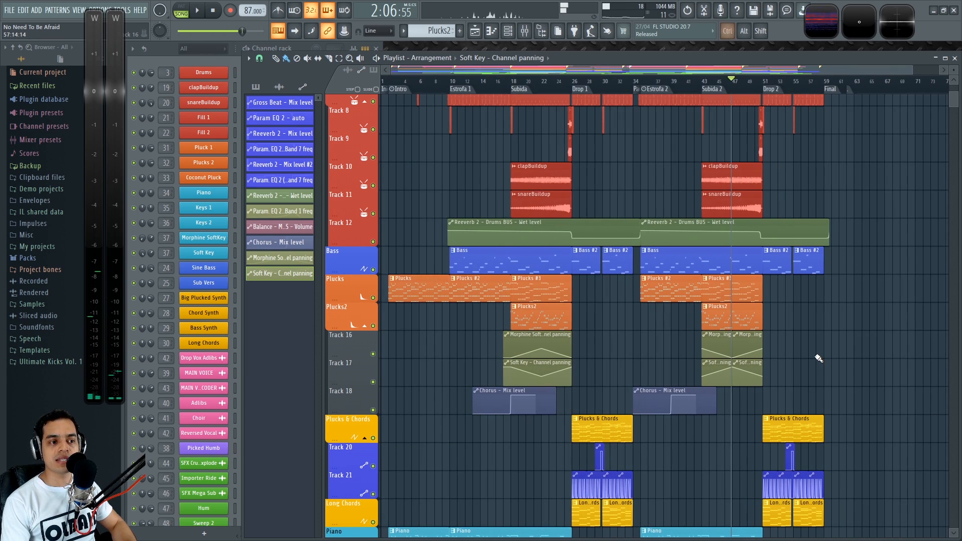
scroll(782, 306, "down", 4)
key("space")
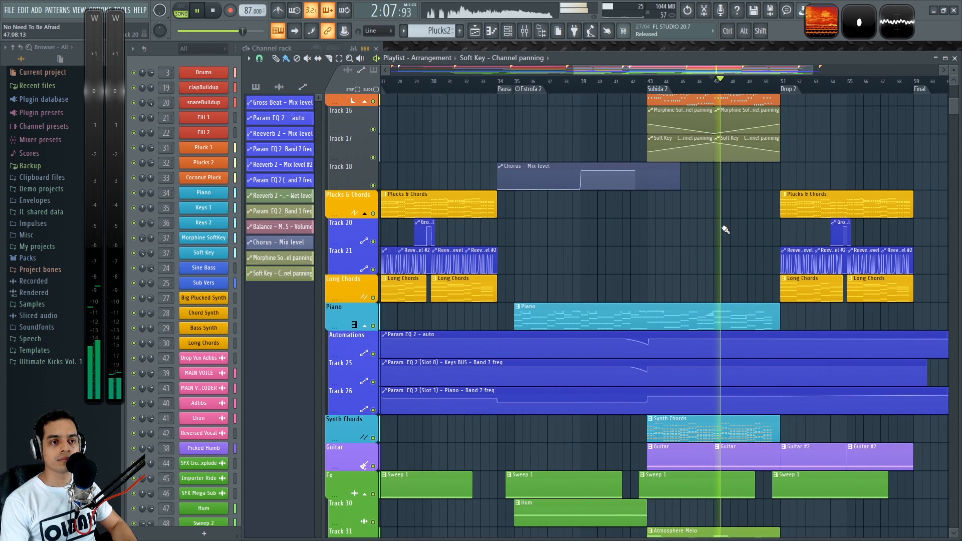
scroll(722, 230, "up", 3, "ctrl")
scroll(683, 253, "up", 2)
scroll(672, 281, "up", 5)
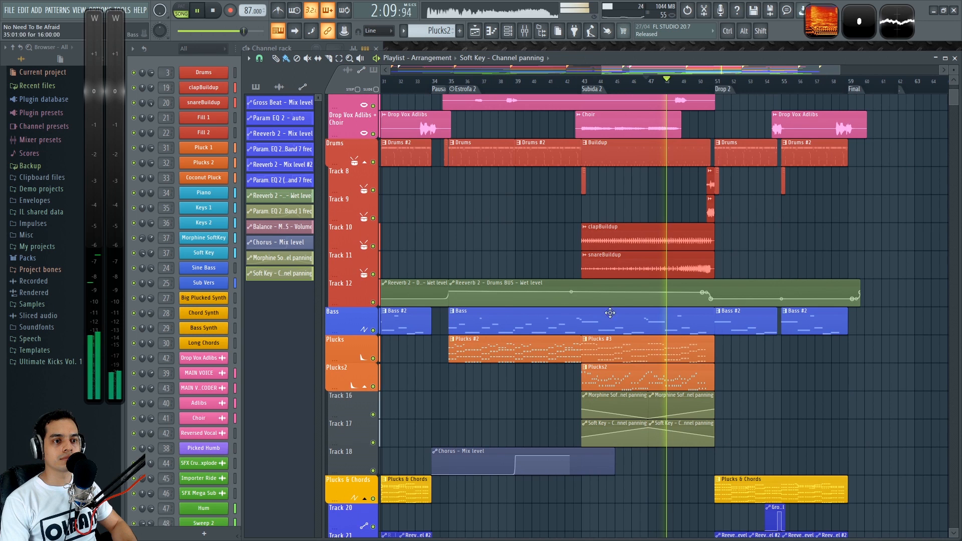
scroll(710, 389, "up", 2, "ctrl")
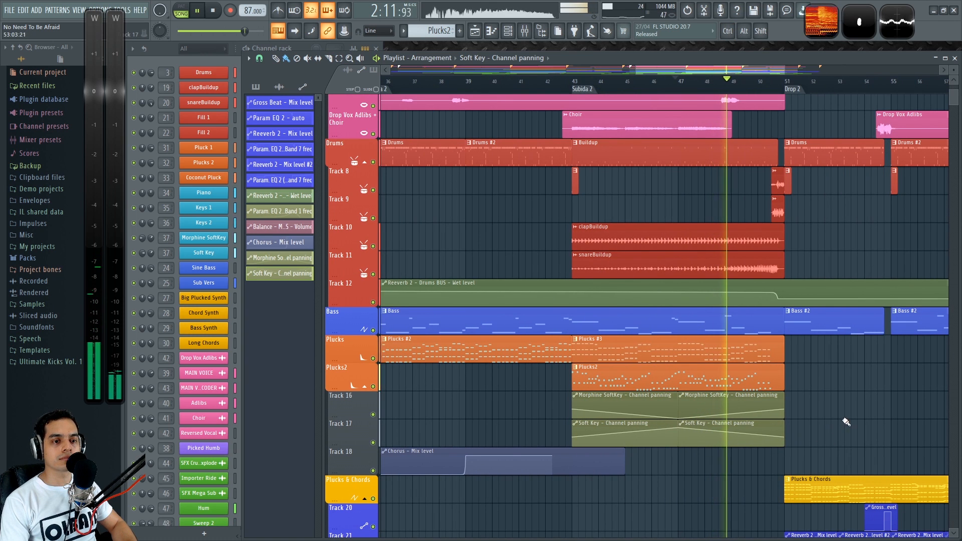
scroll(735, 225, "down", 3, "ctrl")
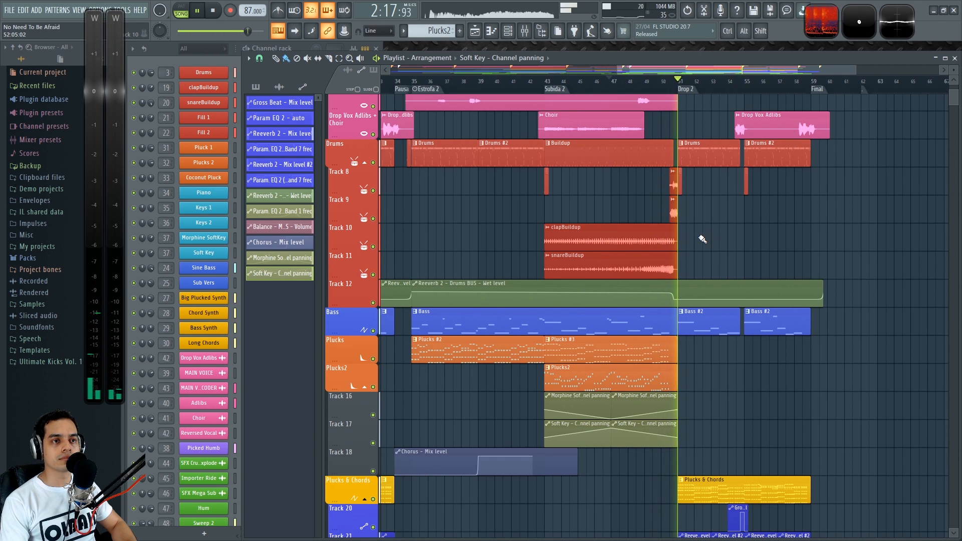
scroll(509, 223, "down", 4, "ctrl")
Move playback to Subida at bar 18, turn up the Master mixer track's stereo separation control, and play the full mix
scroll(575, 254, "up", 5, "ctrl")
left_click(560, 83)
left_click(505, 83)
scroll(443, 253, "up", 2, "ctrl")
key("F9")
key("space")
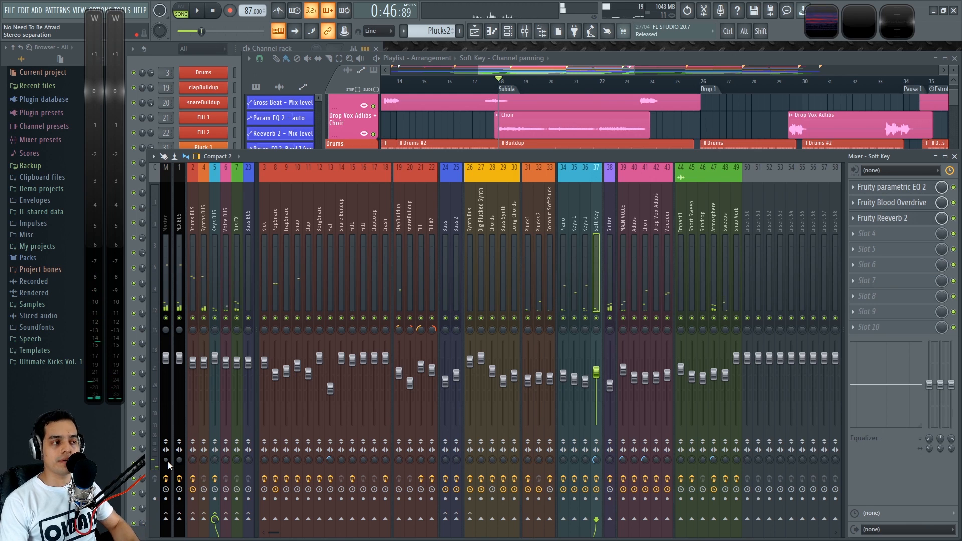
left_click_drag(167, 461, 168, 411)
key("space")
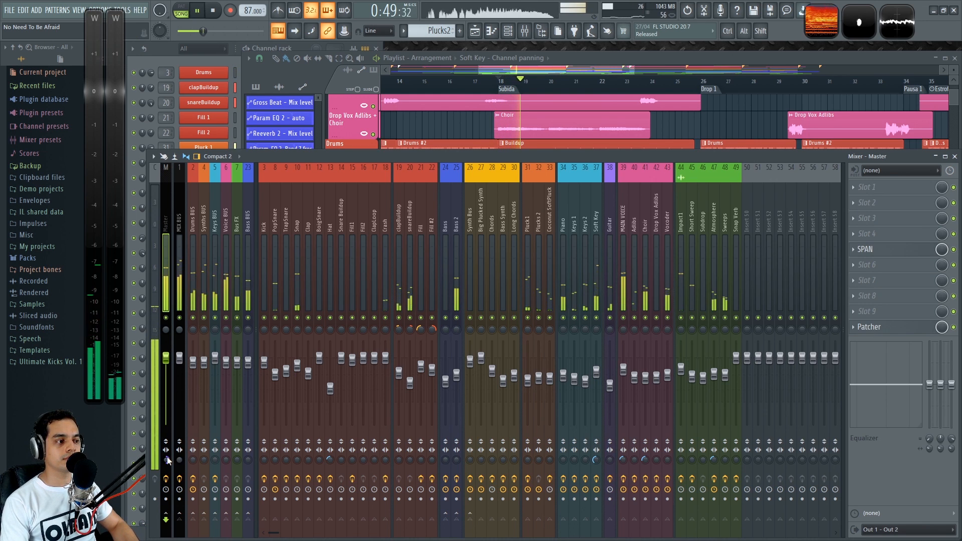
Stop, move the playback position to bar 22, and listen to the second half of Subida
left_click(670, 129)
key("space")
scroll(593, 307, "up", 1)
left_click(605, 80)
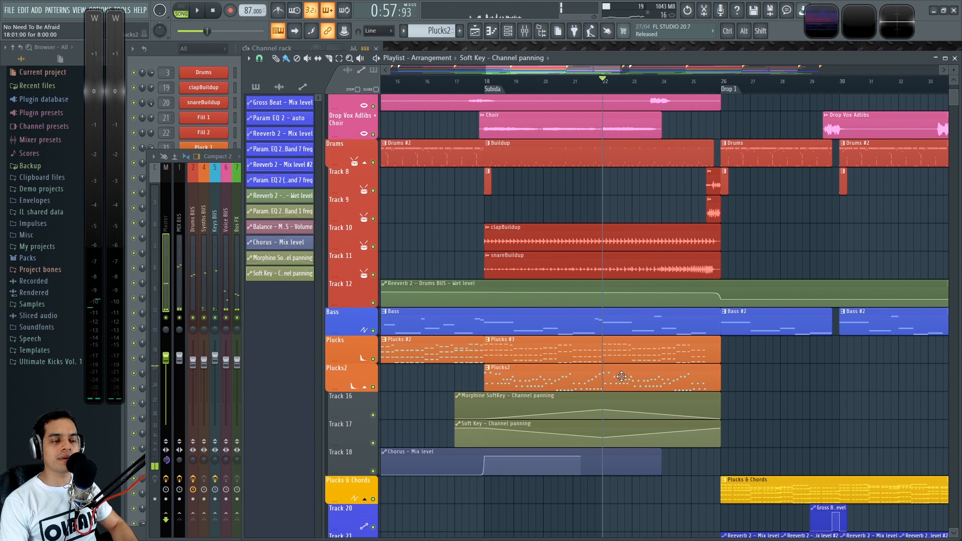
key("space")
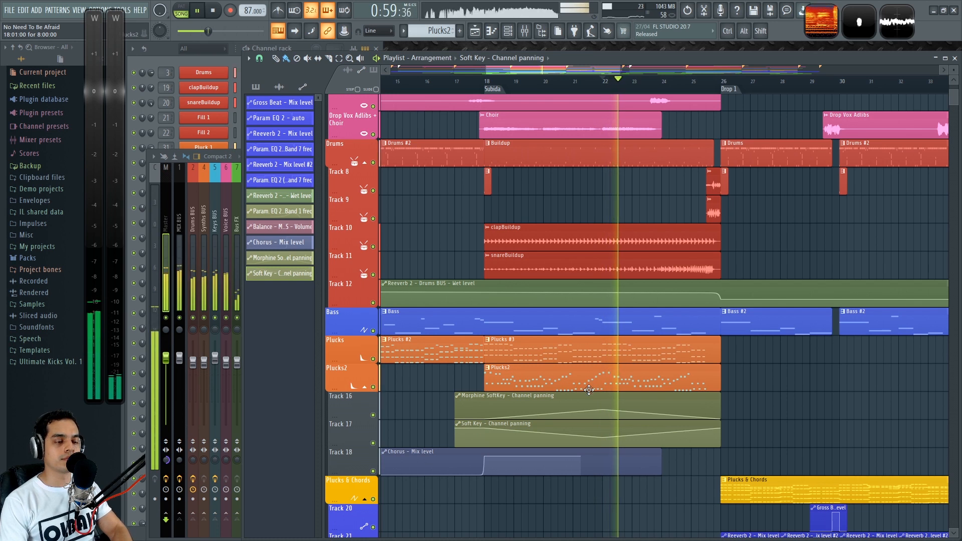
Stop playback, reset the Master mixer track's stereo separation to Original, and play again from bar 22
key("F9")
key("space")
left_click(167, 459, "alt")
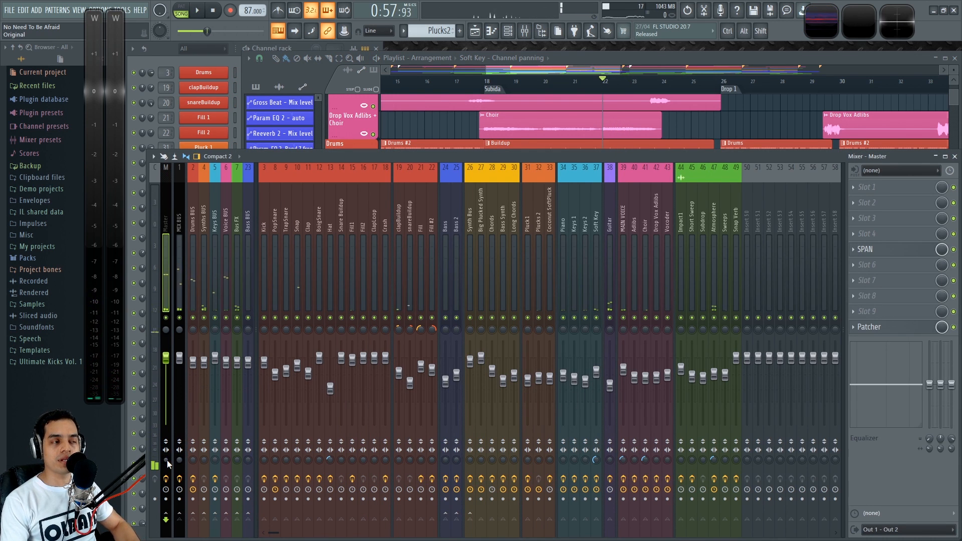
key("space")
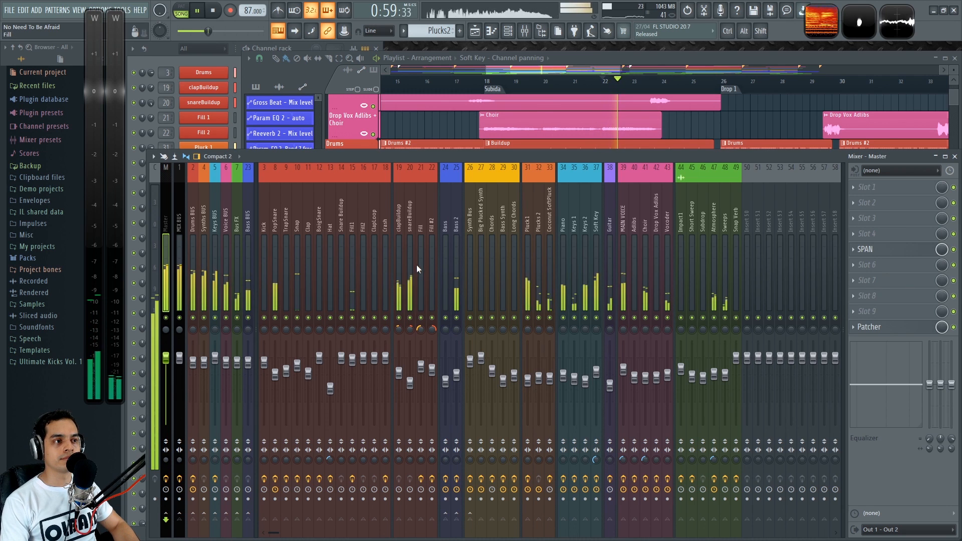
Lower the Soft Key mixer track's volume to 75% (-6.1 dB) and play the section again
left_click(595, 307)
key("space")
left_click_drag(596, 372, 596, 375)
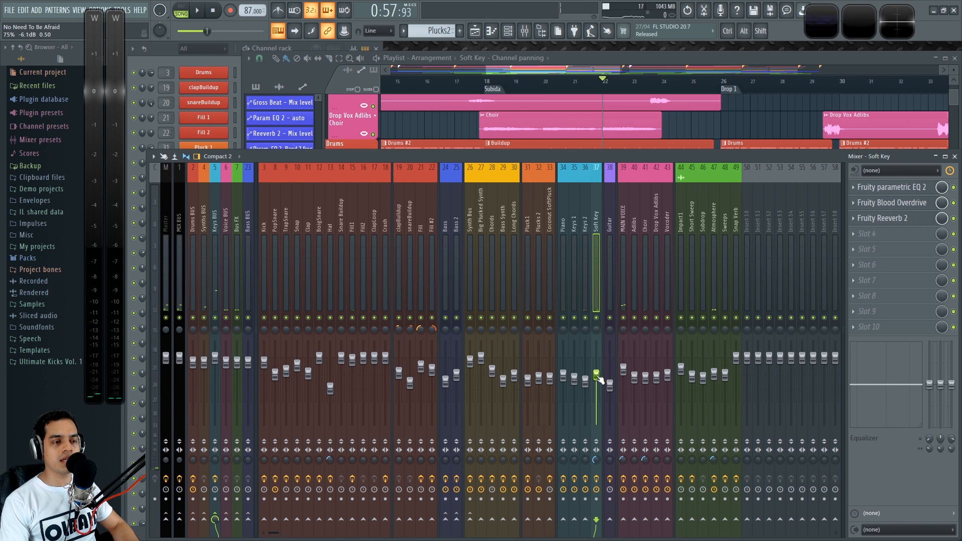
key("space")
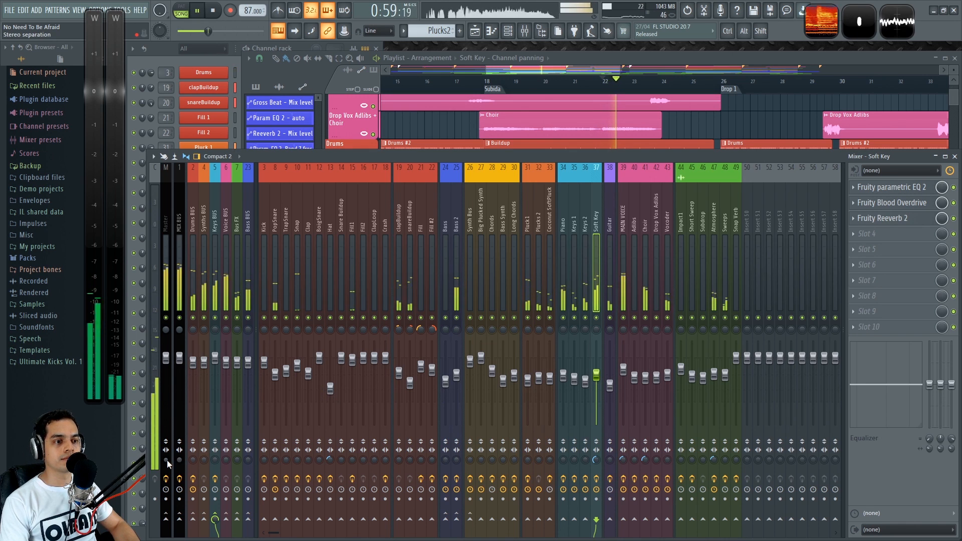
Play the mix from the start of Subida at bar 18 and watch the mixer levels with the Master track selected
left_click(697, 137)
left_click(492, 88)
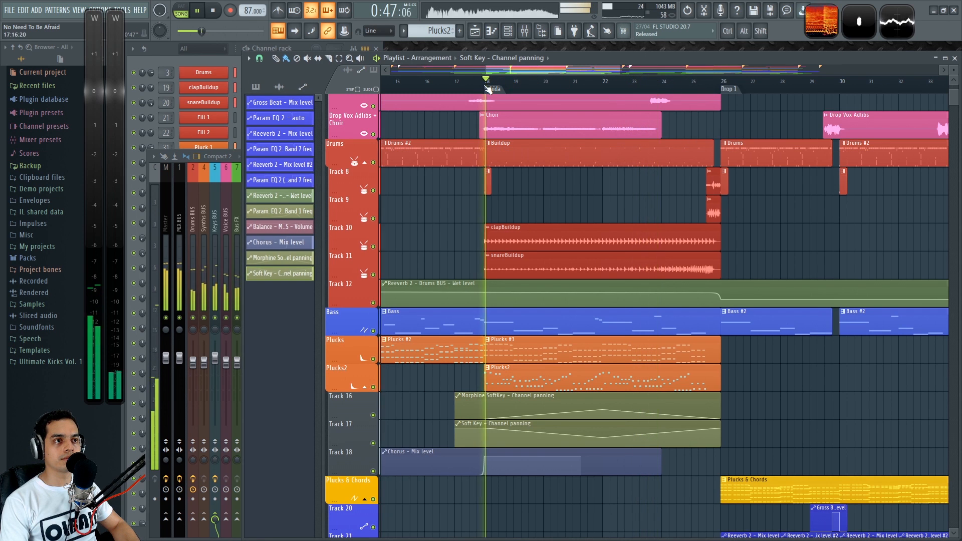
key("F9")
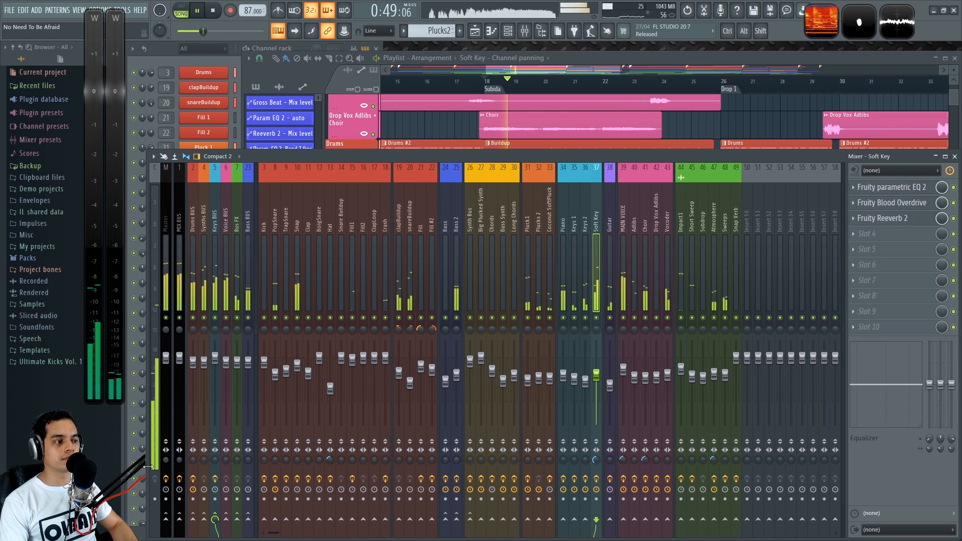
left_click(167, 461)
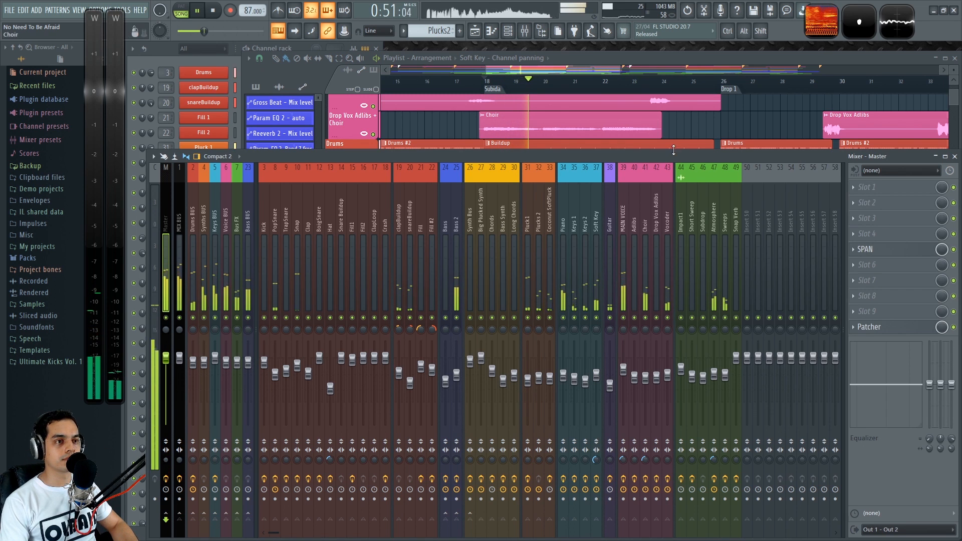
Look over the playlist's synth, guitar and effects layers during playback, listen to Drop 1 from bar 26, and stop
key("F5")
scroll(749, 218, "down", 4, "ctrl")
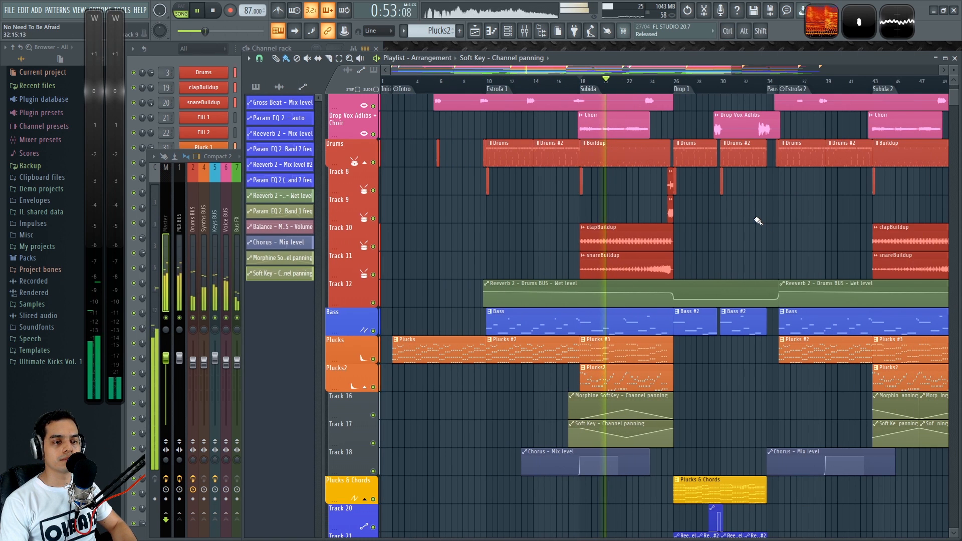
scroll(753, 219, "down", 6)
scroll(691, 150, "down", 3)
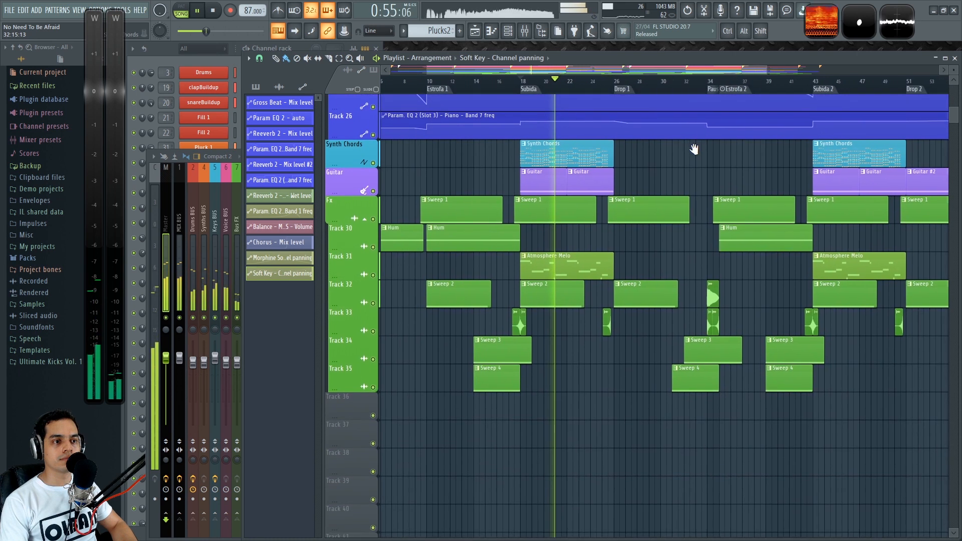
scroll(541, 150, "right", 3)
left_click(599, 84)
scroll(691, 125, "up", 4, "ctrl")
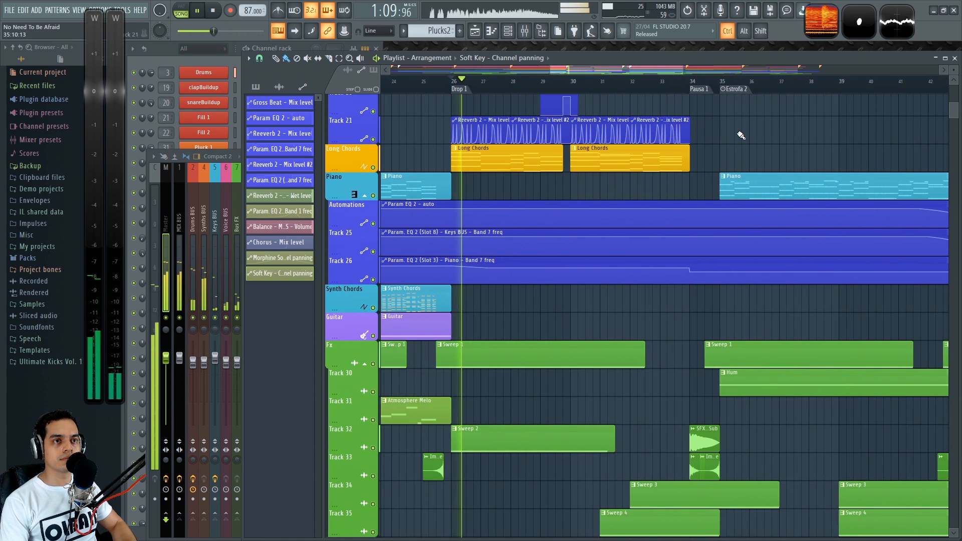
key("space")
scroll(708, 167, "up", 6)
scroll(708, 169, "up", 4)
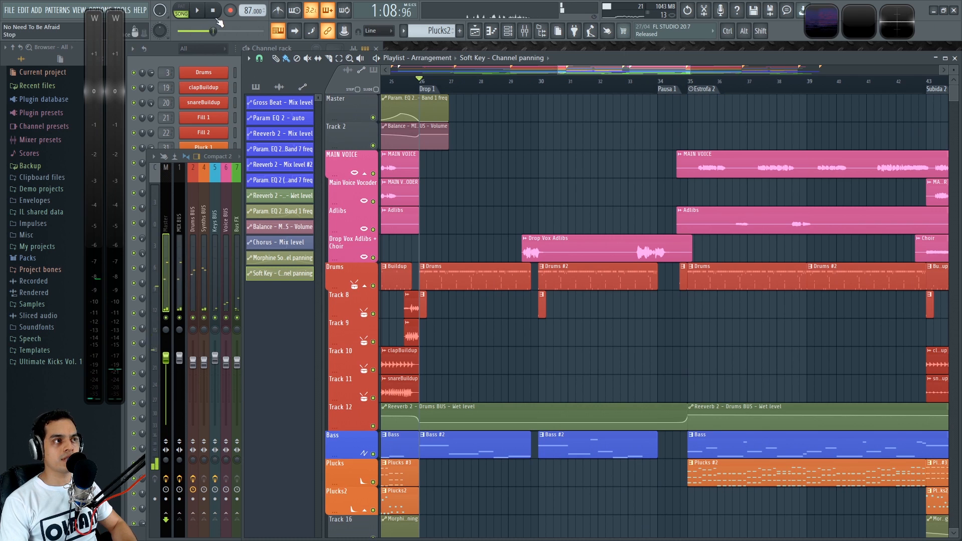
scroll(531, 158, "down", 5, "ctrl")
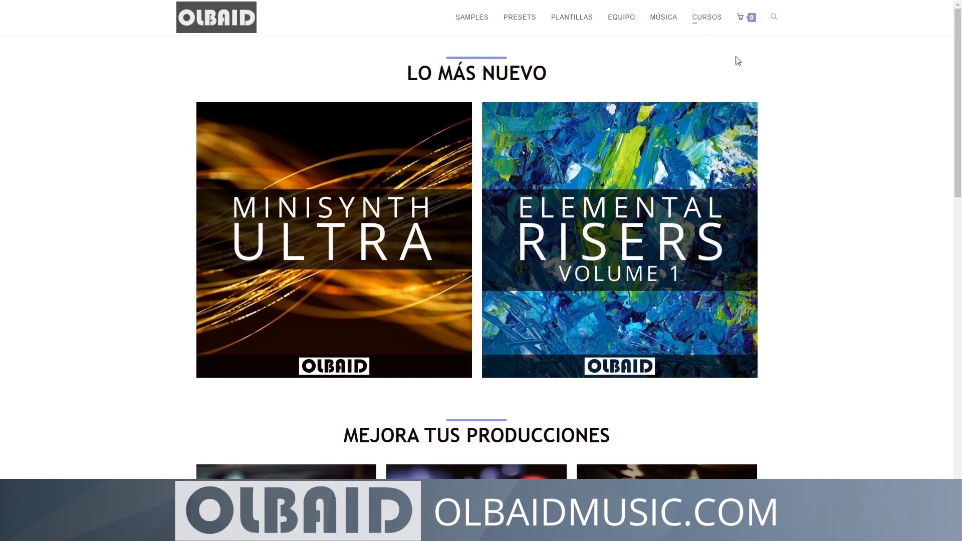
scroll(820, 148, "down", 3)
scroll(830, 209, "down", 6)
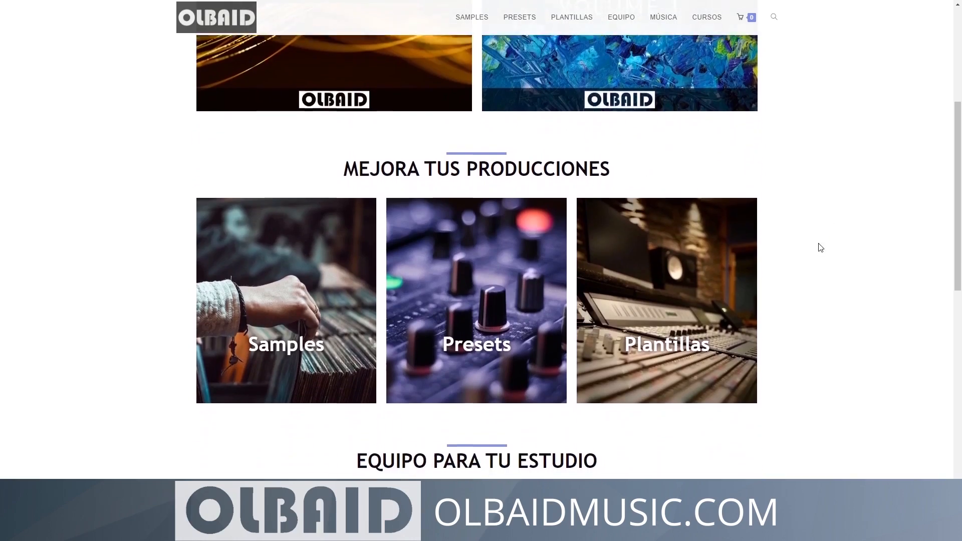
scroll(808, 344, "down", 4)
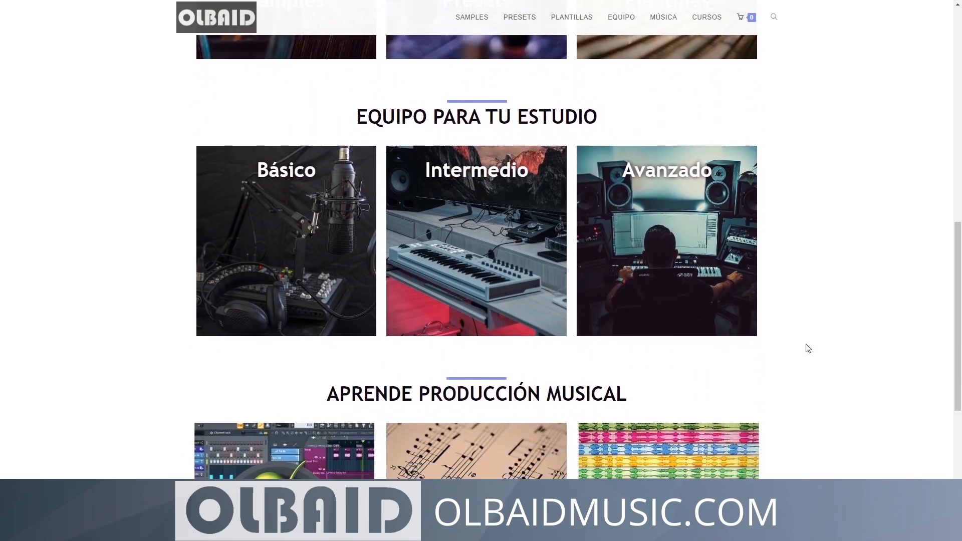